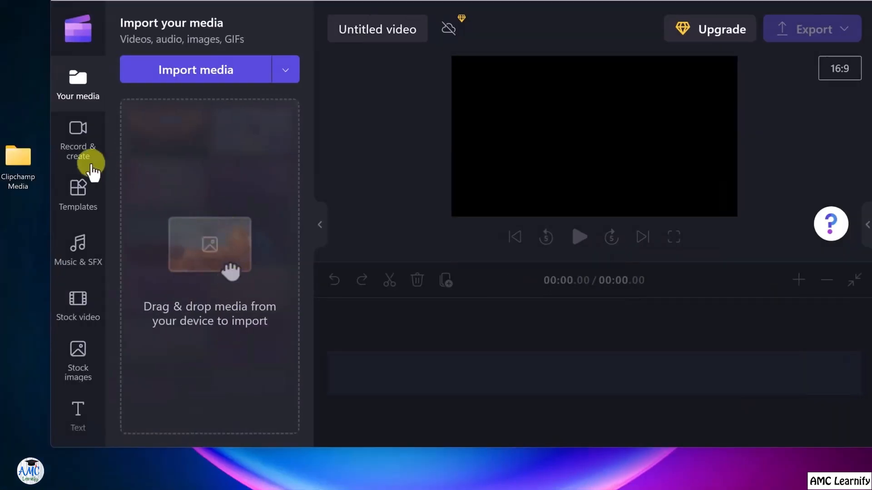
# Step: Review the files in the Clipchamp Media desktop folder and close it
pyautogui.doubleClick(21, 163)
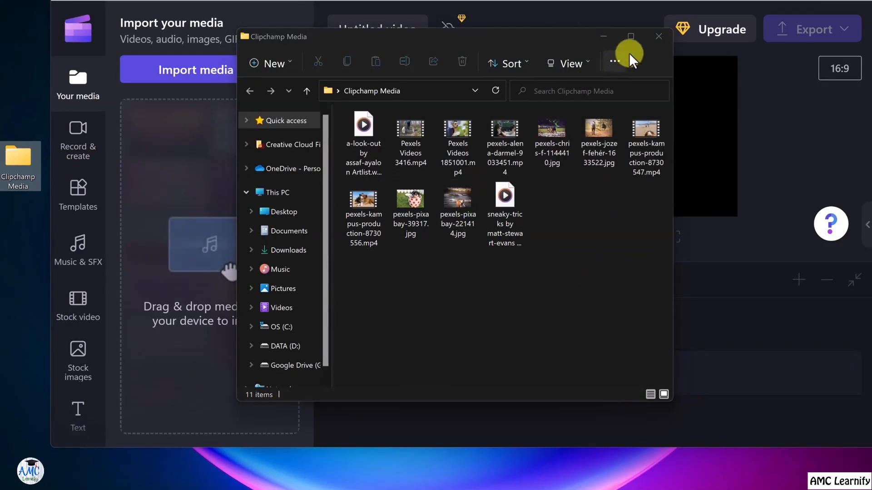
pyautogui.click(656, 36)
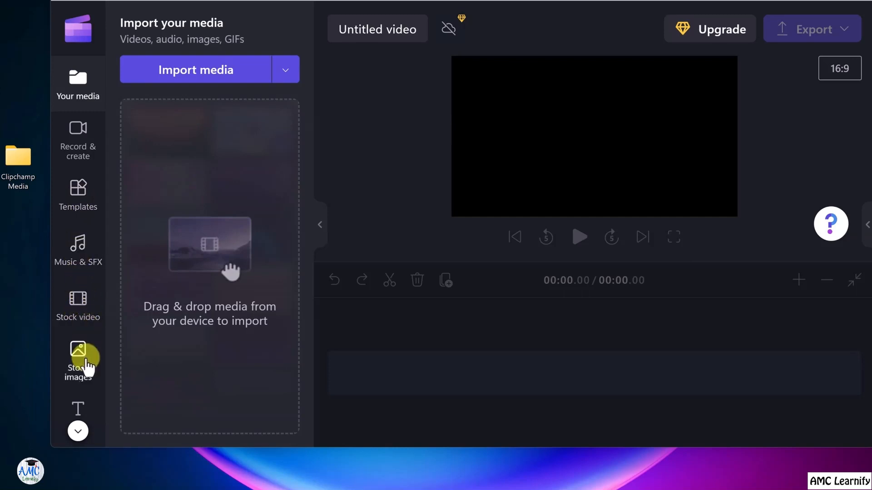
# Step: Browse the stock video categories and check which clips are free and which require an upgrade
pyautogui.click(78, 304)
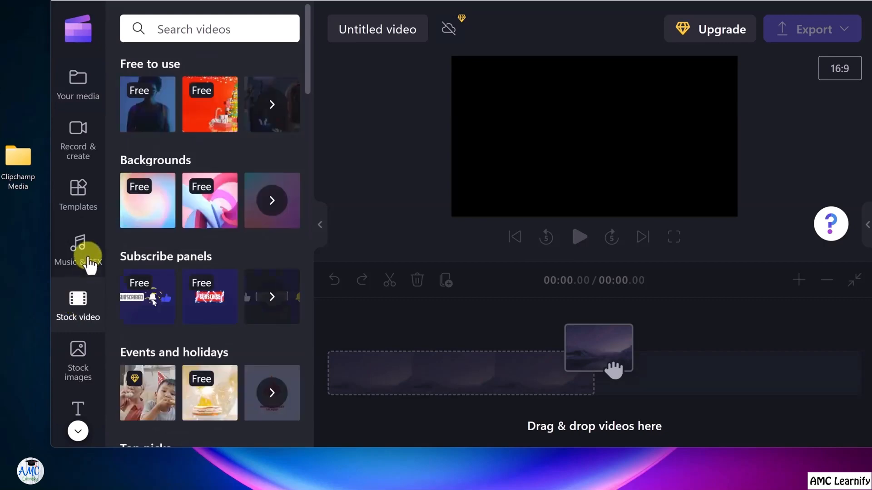
pyautogui.scroll(-5, 182, 307)
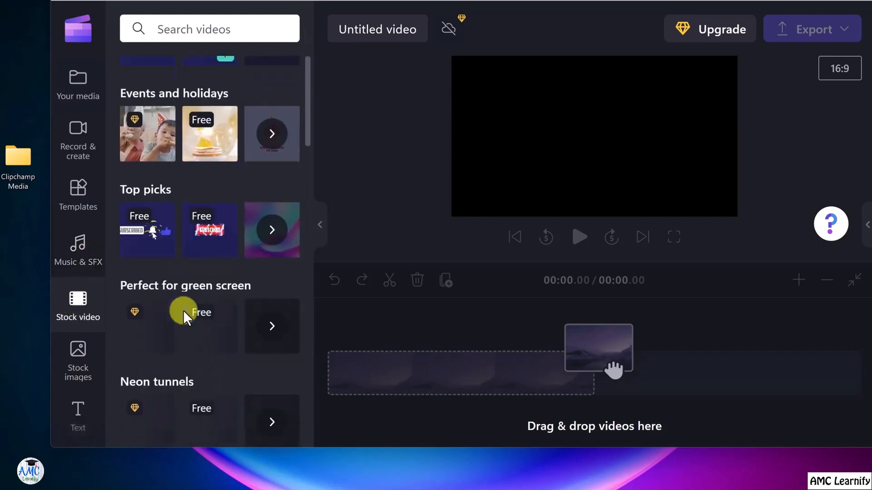
pyautogui.scroll(-5, 183, 309)
pyautogui.scroll(3, 183, 310)
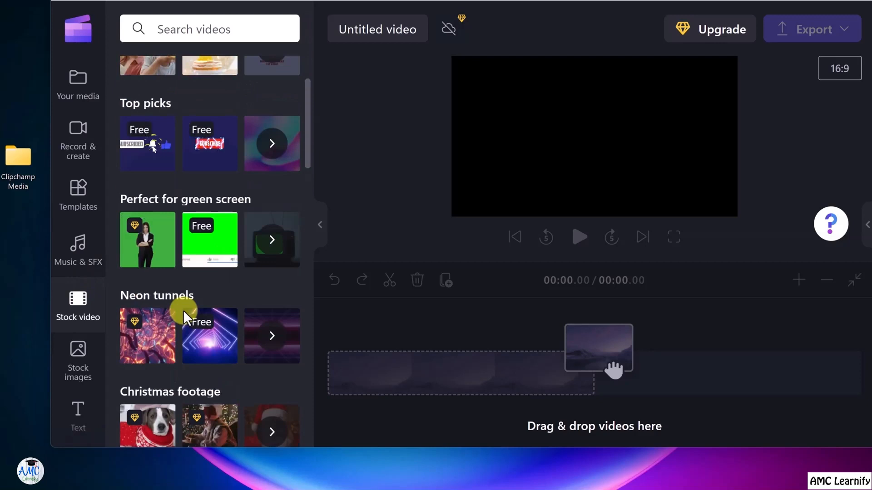
pyautogui.scroll(3, 166, 269)
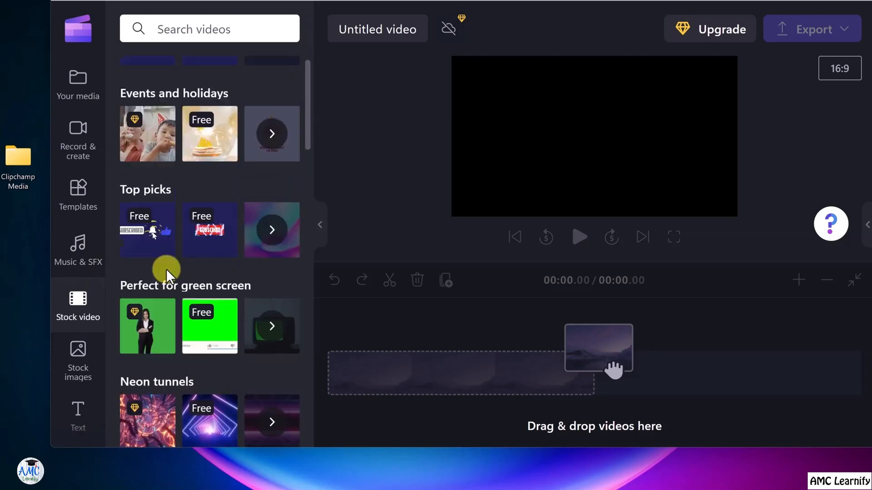
pyautogui.moveTo(136, 220)
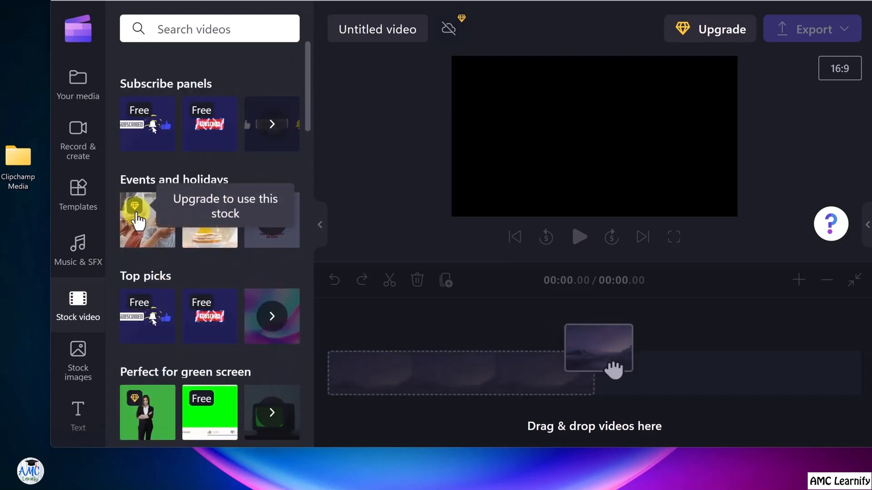
pyautogui.moveTo(220, 243)
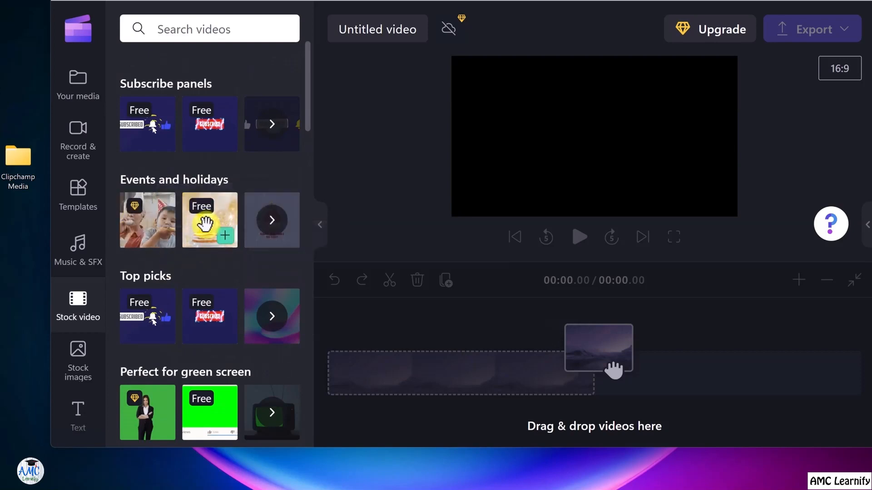
pyautogui.moveTo(203, 318)
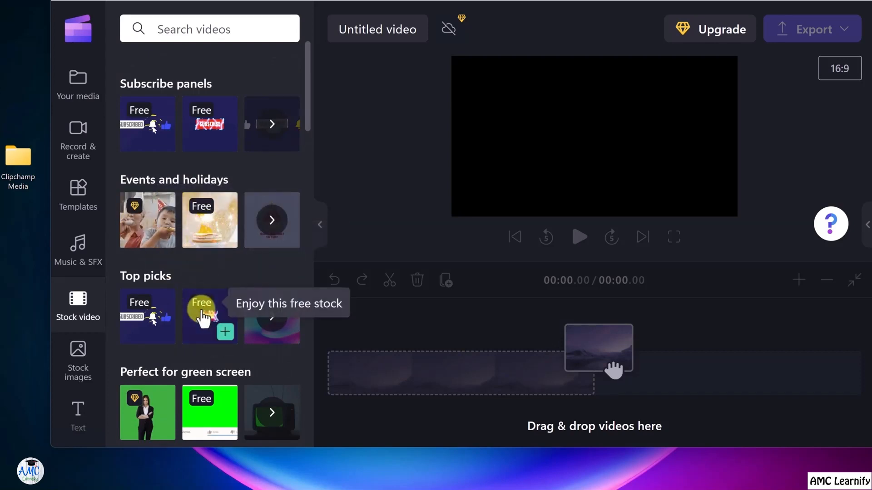
pyautogui.scroll(-7, 204, 318)
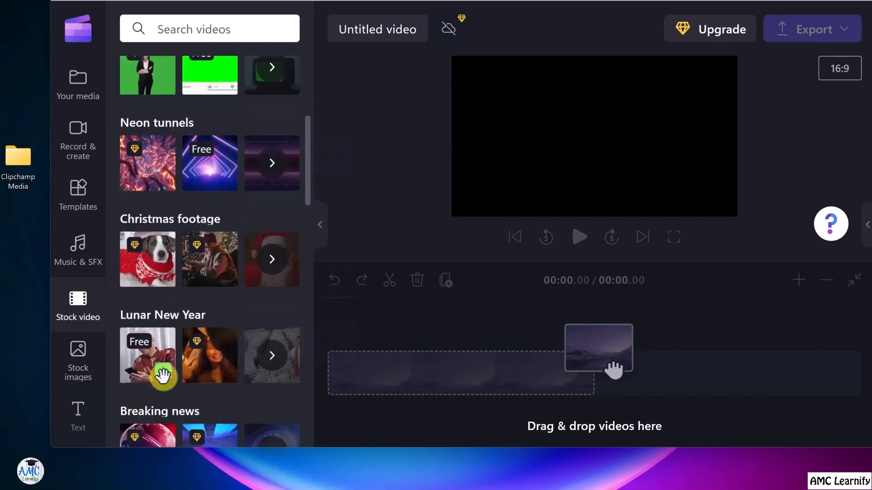
pyautogui.scroll(4, 234, 327)
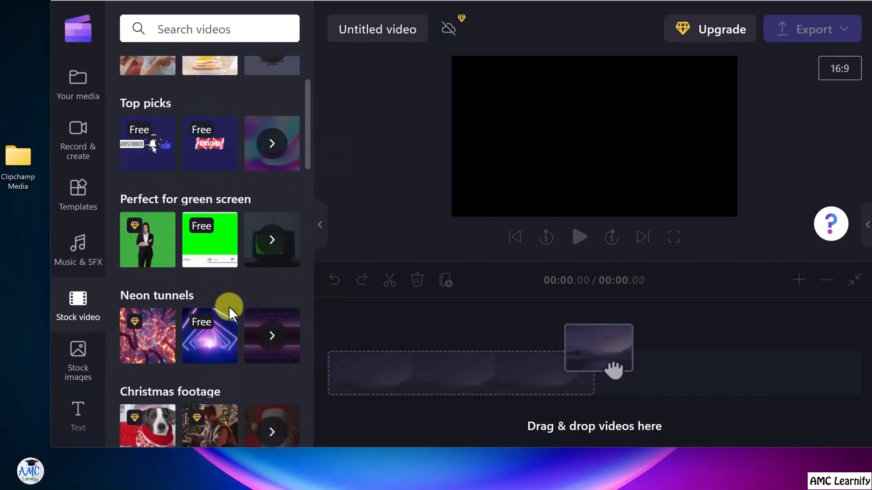
pyautogui.scroll(4, 232, 248)
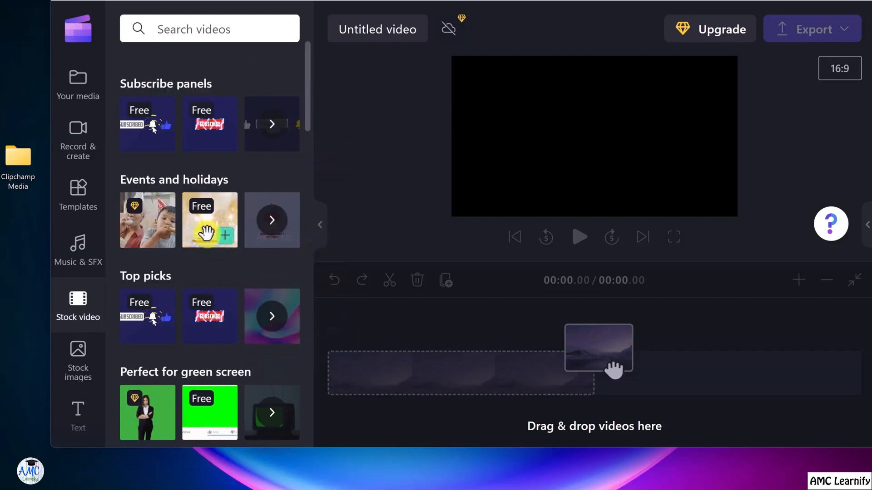
# Step: Add the free Happy Birthday stock clip from Events and holidays to the project media and display the media library
pyautogui.click(207, 233)
pyautogui.click(564, 205)
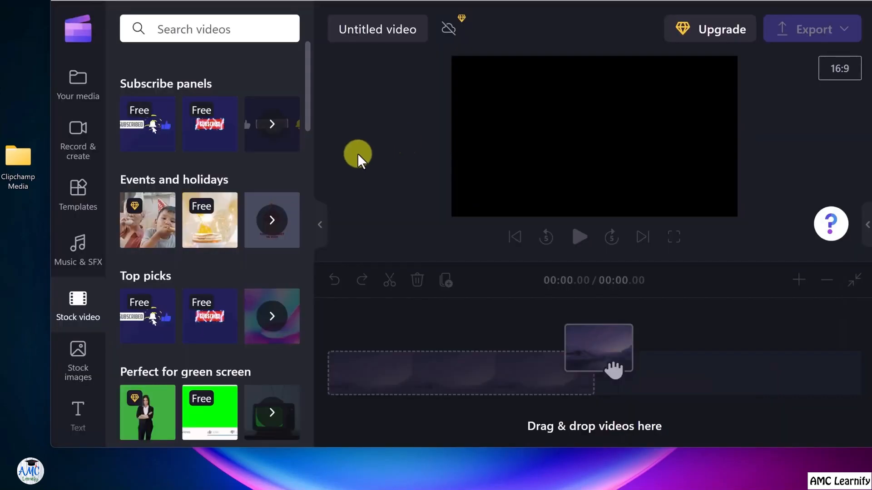
pyautogui.click(78, 93)
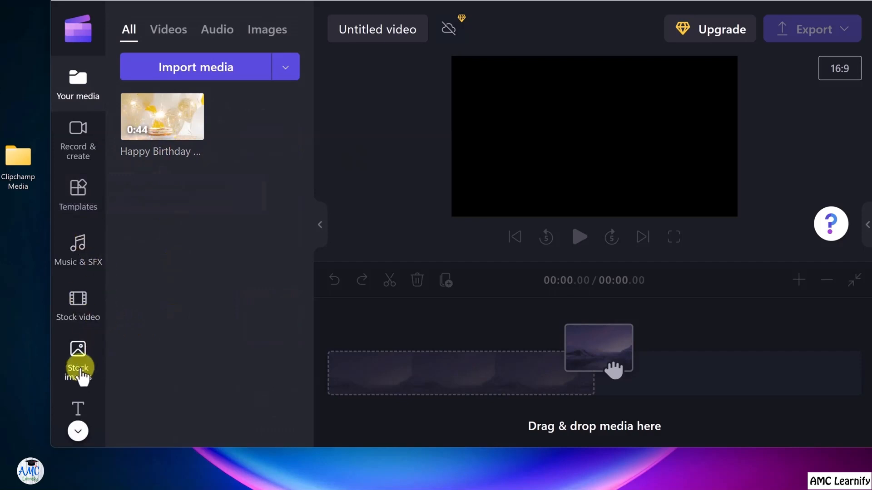
# Step: Look over the stock images and the music and sound effects, and return to the project media
pyautogui.click(106, 361)
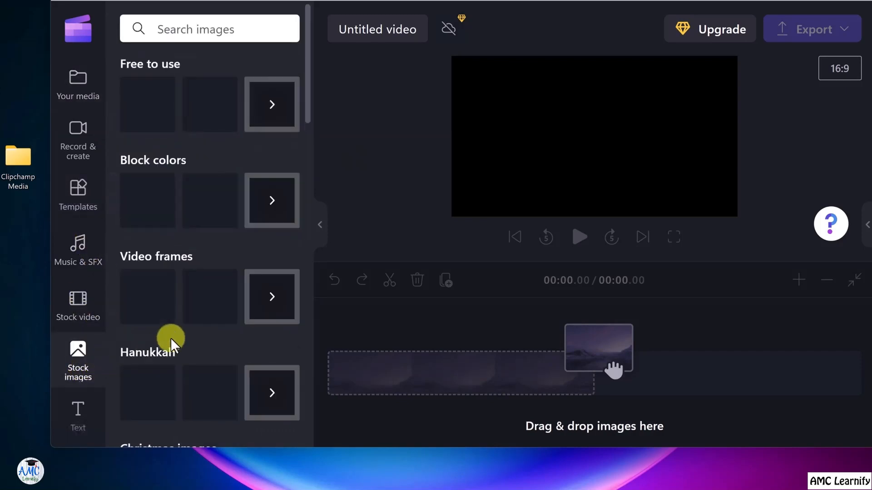
pyautogui.click(82, 247)
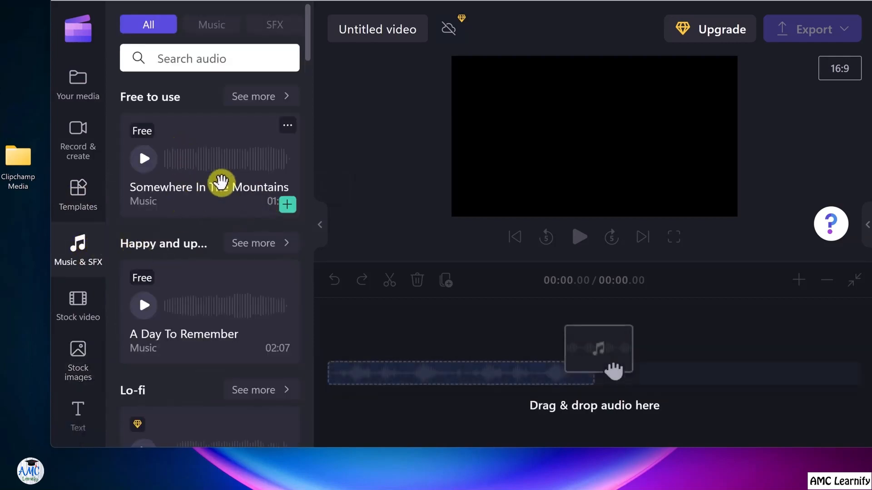
pyautogui.moveTo(222, 191); pyautogui.dragTo(166, 126)
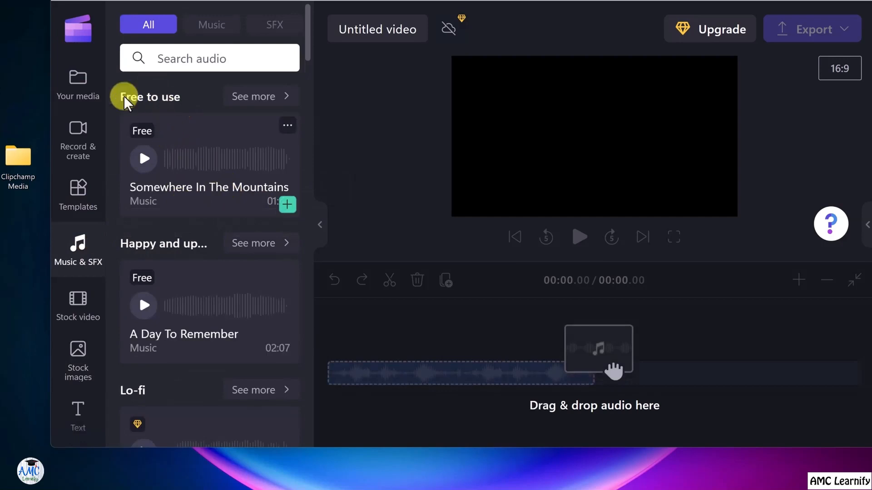
pyautogui.click(79, 80)
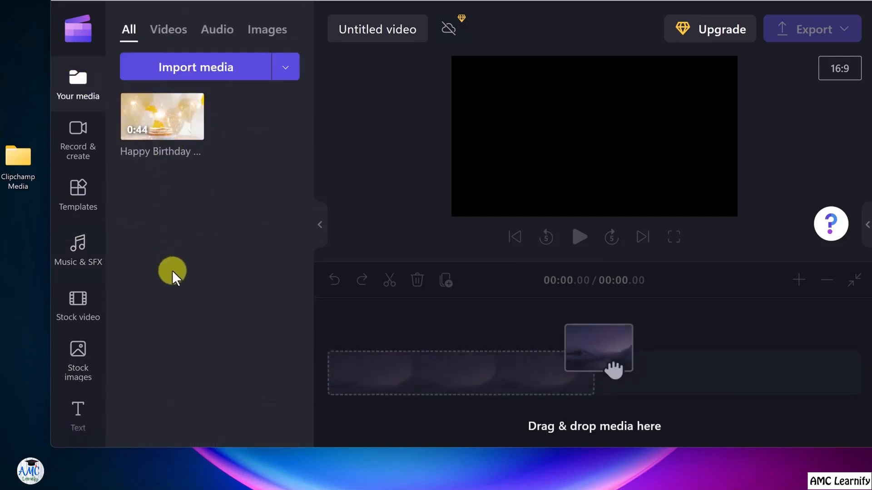
# Step: Import the a-look-out WAV track, Pexels Videos 3416.mp4, Pexels Videos 1851001.mp4 and the 9033451 MP4 clip from the computer
pyautogui.click(286, 71)
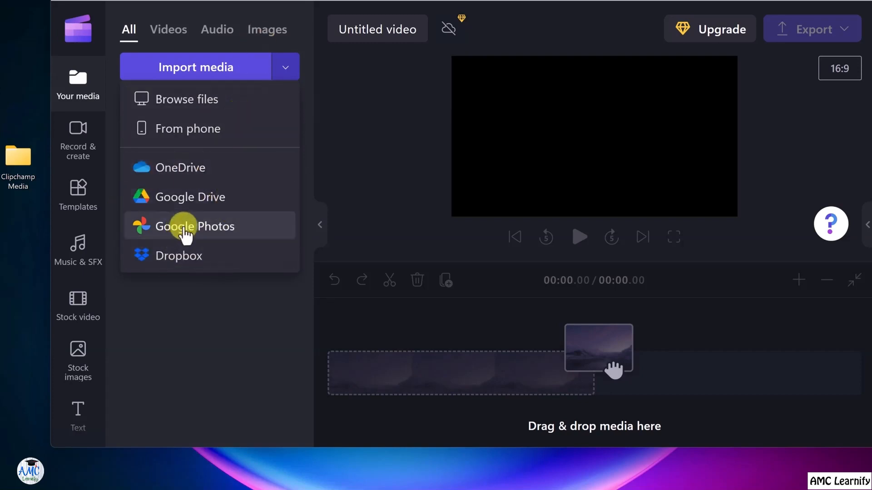
pyautogui.click(208, 103)
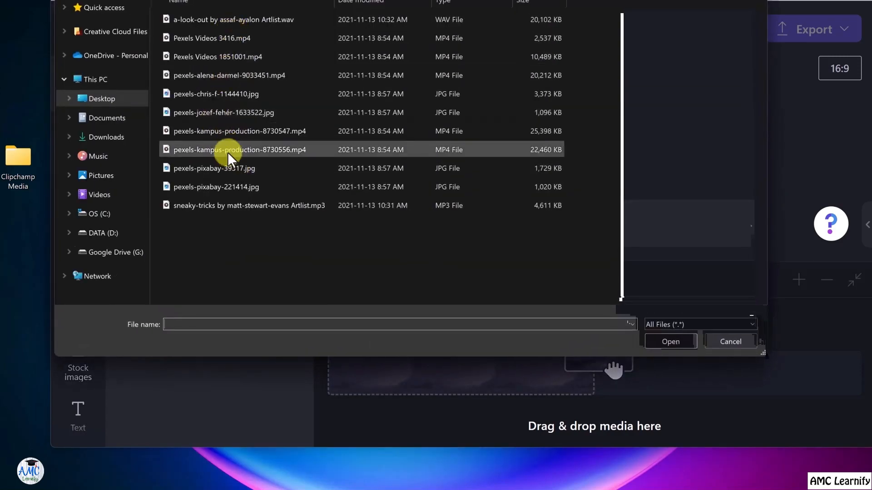
pyautogui.click(230, 24)
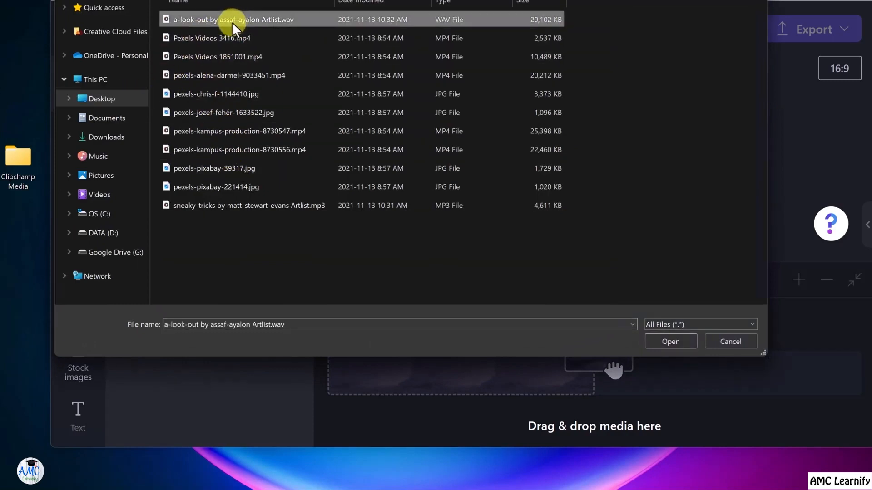
pyautogui.keyDown('ctrl'); pyautogui.click(230, 40); pyautogui.keyUp('ctrl')
pyautogui.keyDown('ctrl'); pyautogui.click(227, 53); pyautogui.keyUp('ctrl')
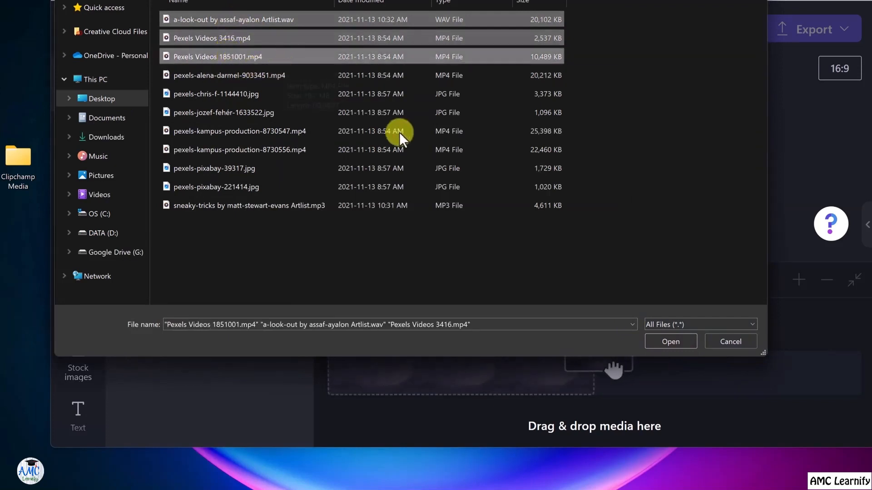
pyautogui.keyDown('ctrl'); pyautogui.click(289, 81); pyautogui.keyUp('ctrl')
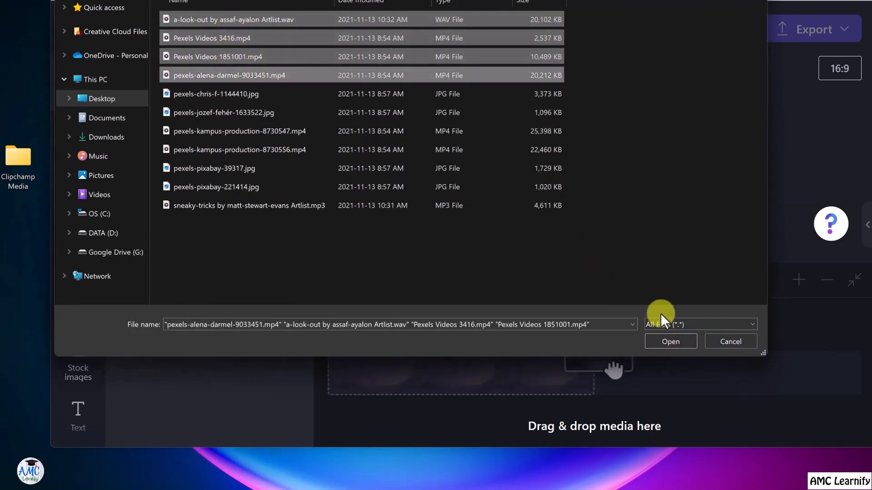
pyautogui.click(671, 342)
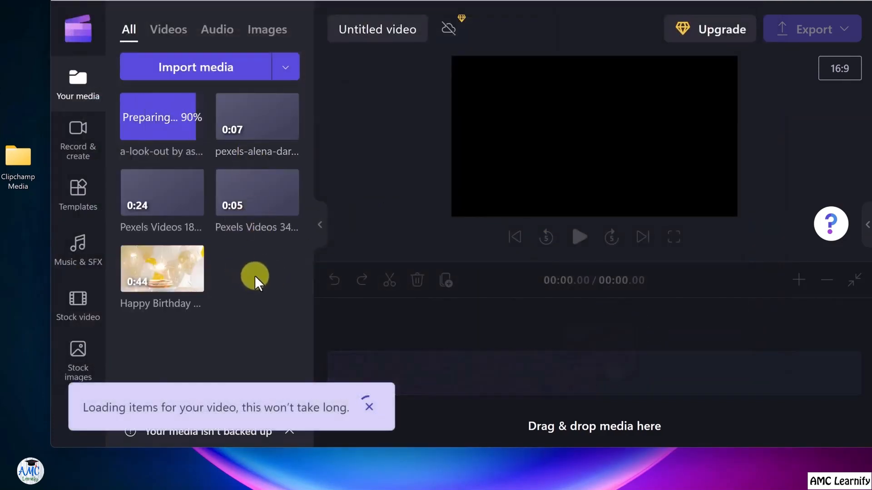
# Step: Add the sneaky-tricks MP3, pexels-pixabay-39317.jpg and pexels-pixabay-221414.jpg from the Clipchamp Media folder to the project media
pyautogui.doubleClick(20, 163)
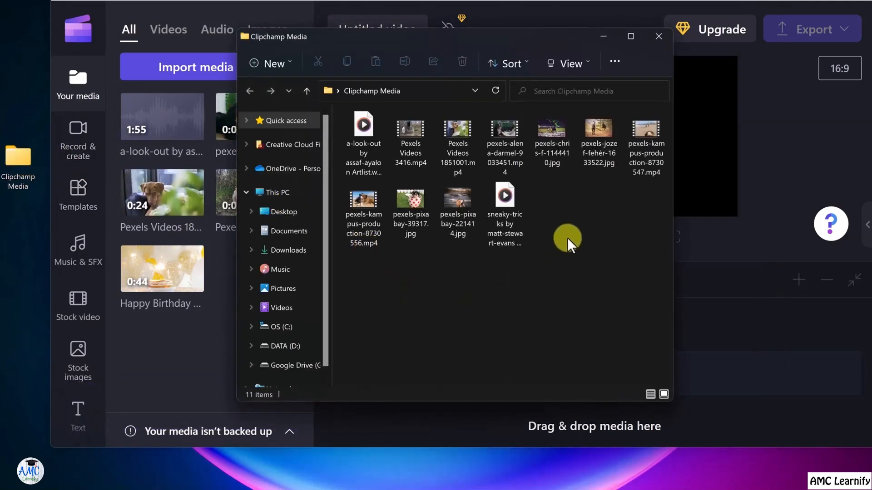
pyautogui.moveTo(567, 238); pyautogui.dragTo(188, 350)
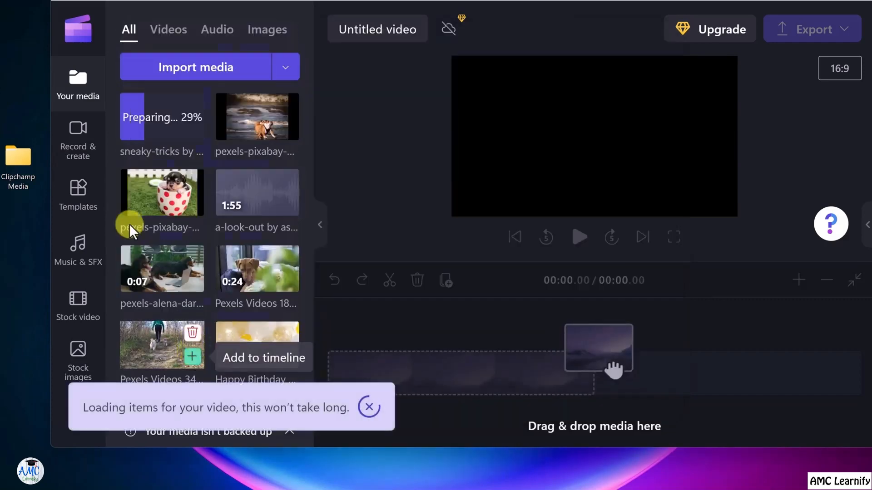
pyautogui.moveTo(20, 162)
pyautogui.mouseDown()
pyautogui.moveTo(175, 178)
pyautogui.moveTo(18, 167)
pyautogui.mouseUp()
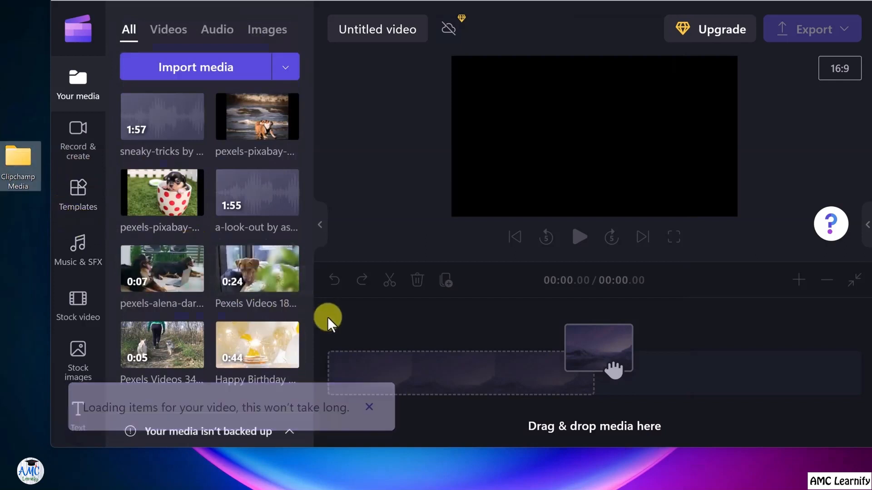
# Step: Filter the imported media by videos, audio and images, and show all media again
pyautogui.moveTo(217, 285)
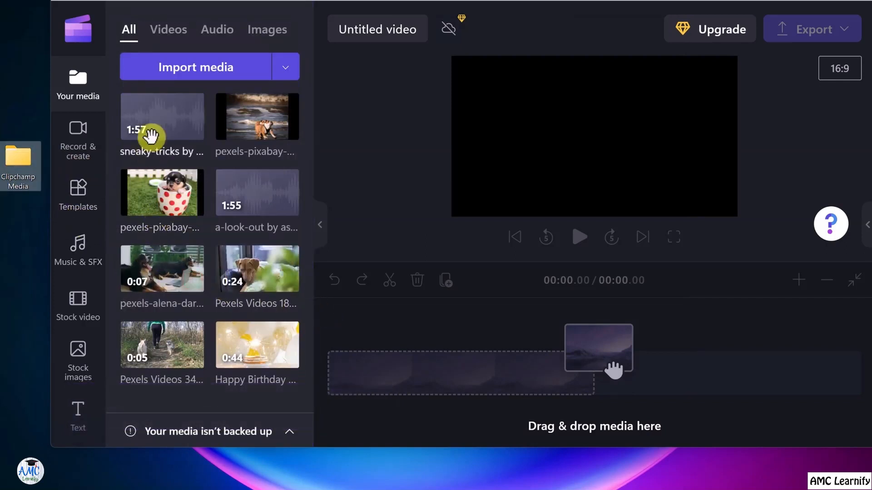
pyautogui.moveTo(151, 129)
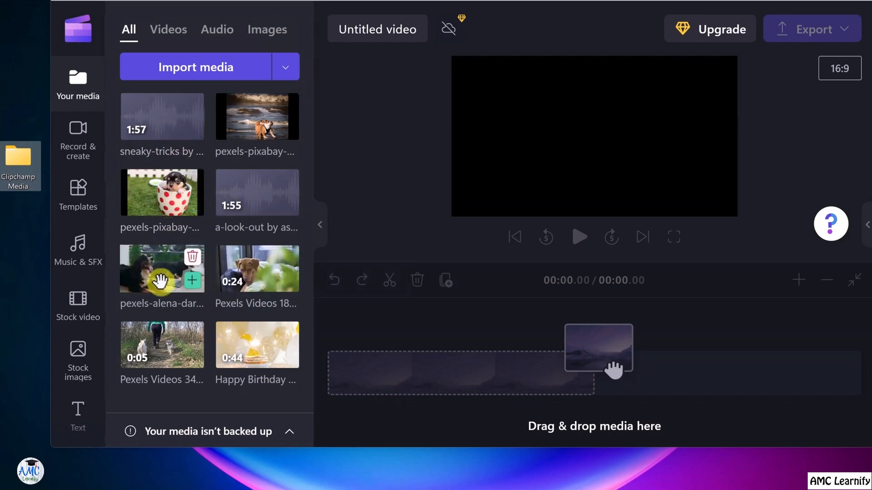
pyautogui.click(169, 30)
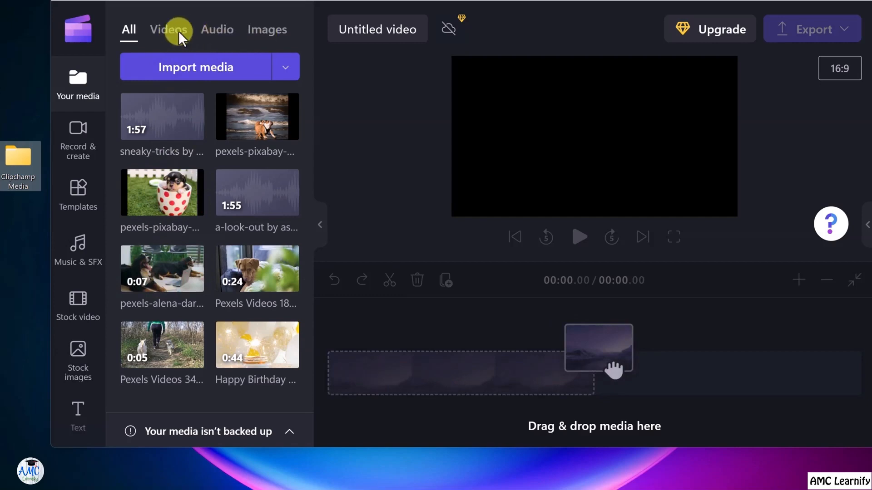
pyautogui.click(173, 31)
pyautogui.click(172, 35)
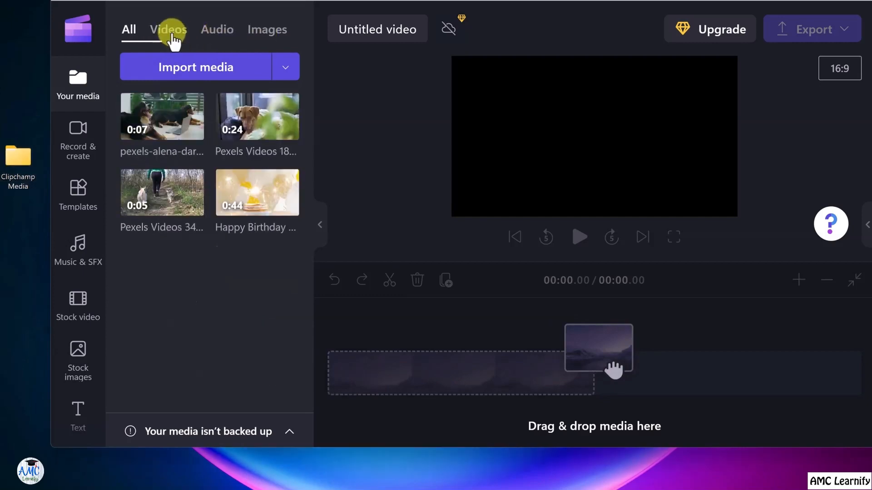
pyautogui.click(173, 35)
pyautogui.click(214, 38)
pyautogui.click(260, 36)
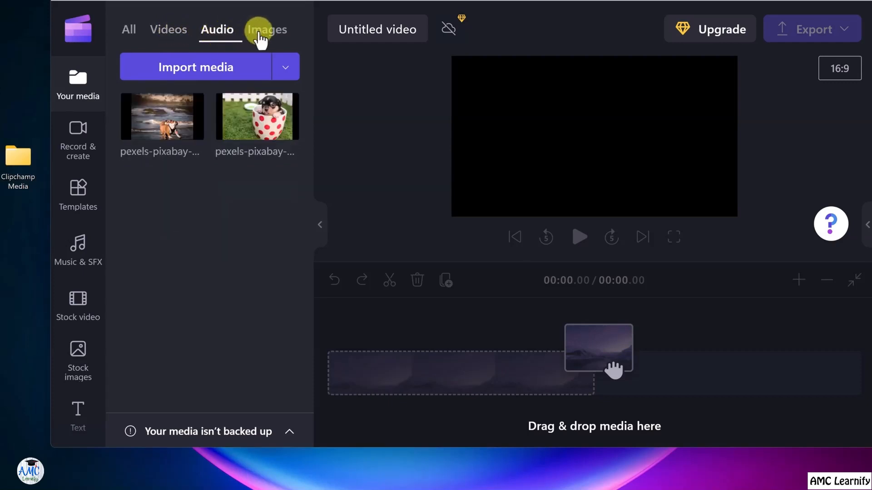
pyautogui.click(129, 30)
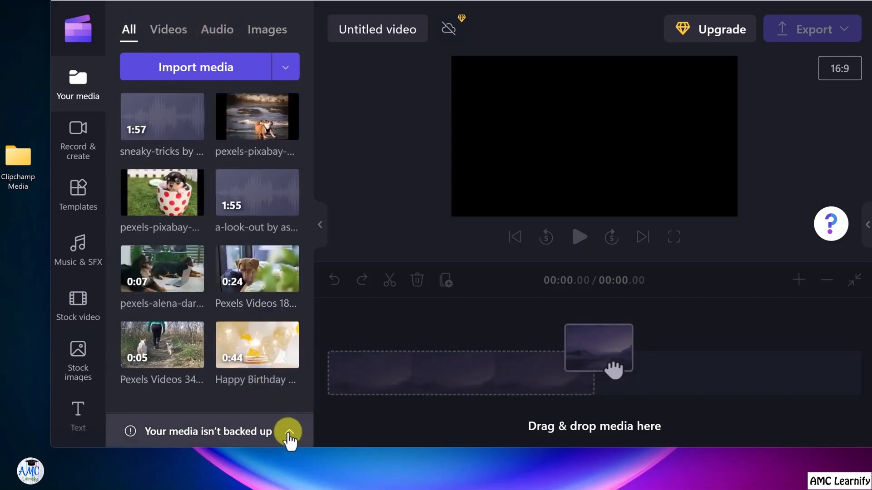
# Step: Look over the media backup notice and the options of the main menu, including its help and install entries
pyautogui.click(289, 432)
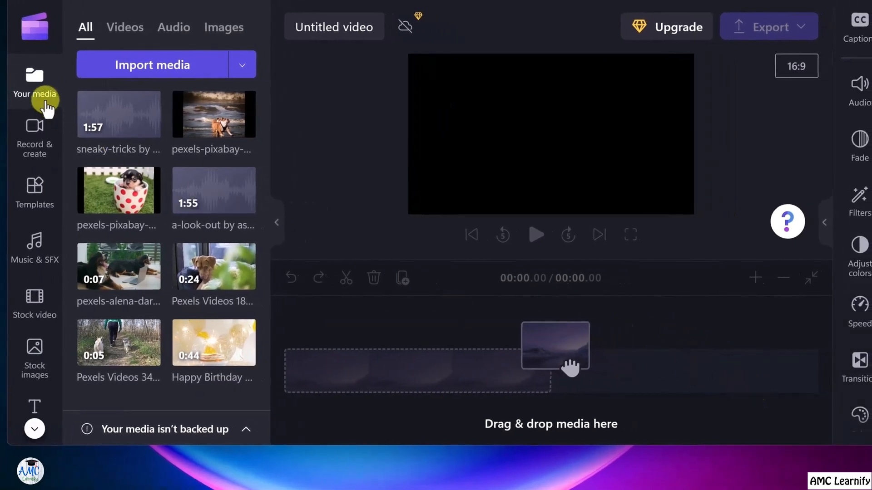
pyautogui.click(38, 32)
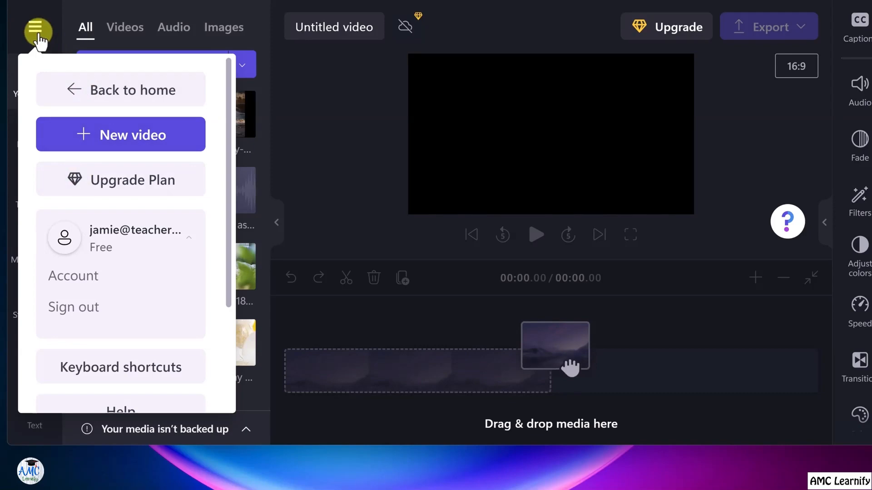
pyautogui.scroll(-3, 92, 244)
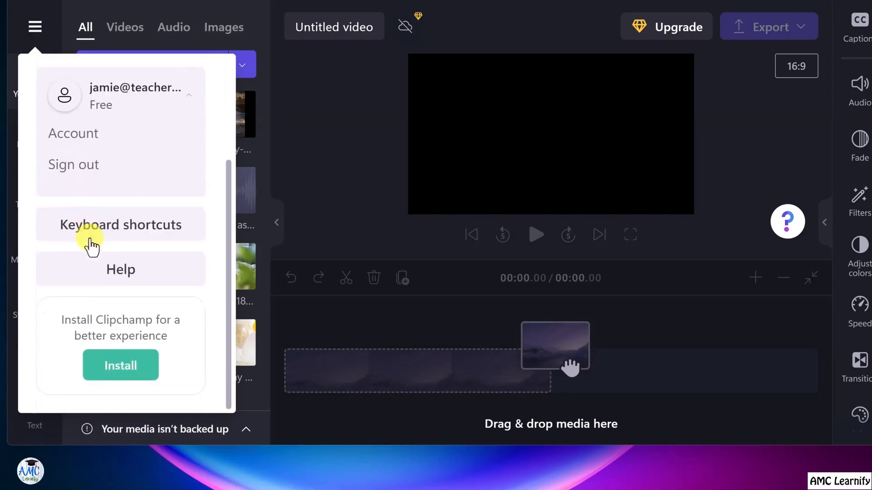
pyautogui.scroll(3, 89, 240)
pyautogui.click(36, 31)
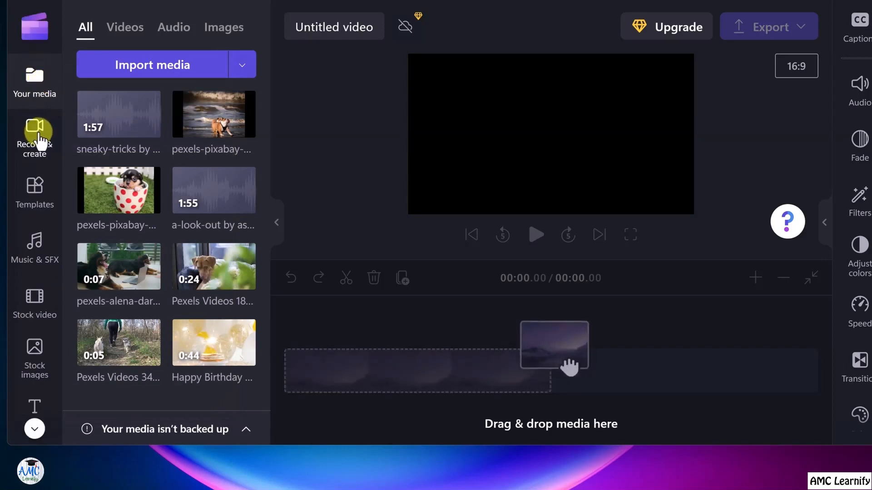
# Step: Look over the recording options, the template categories and the remaining tools in the content and property sidebars
pyautogui.click(40, 140)
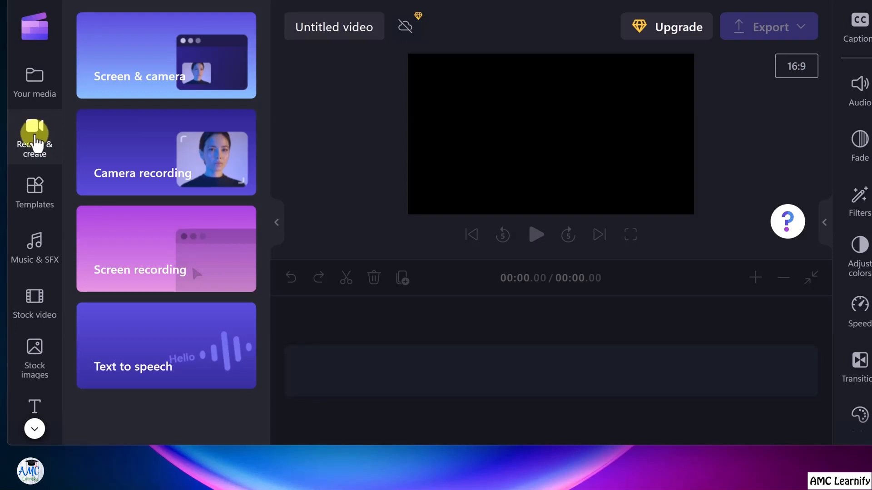
pyautogui.click(35, 194)
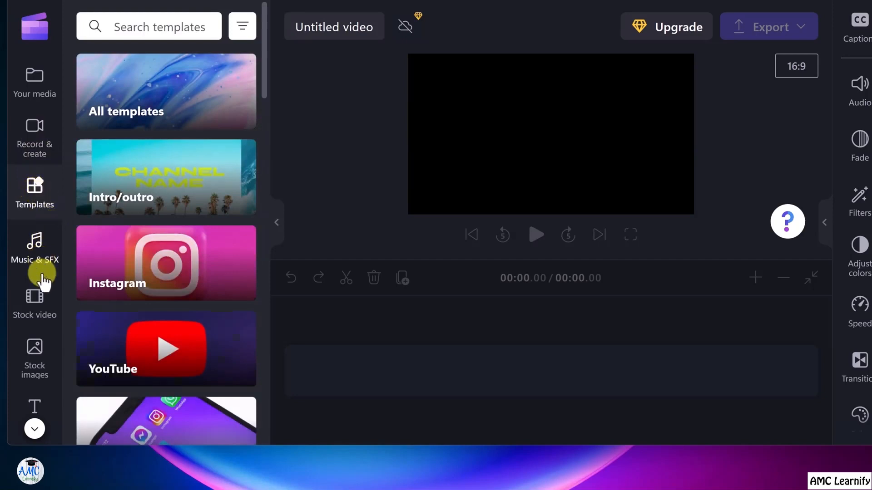
pyautogui.click(35, 429)
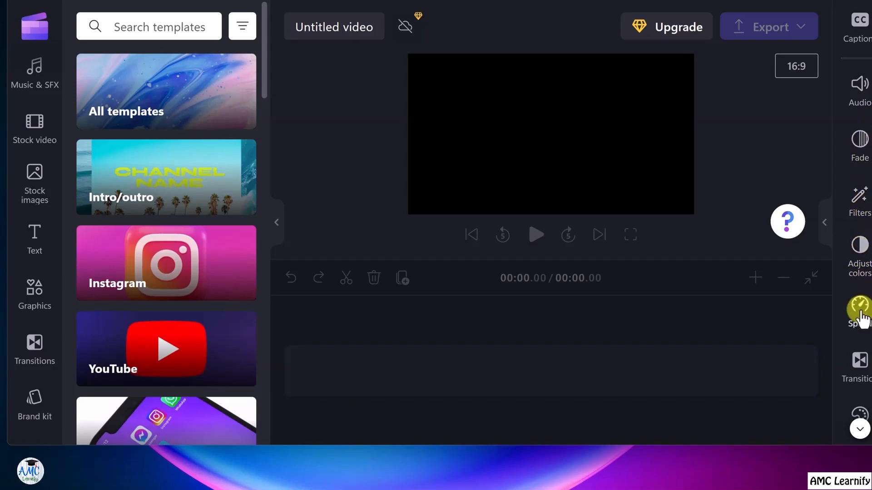
pyautogui.click(860, 429)
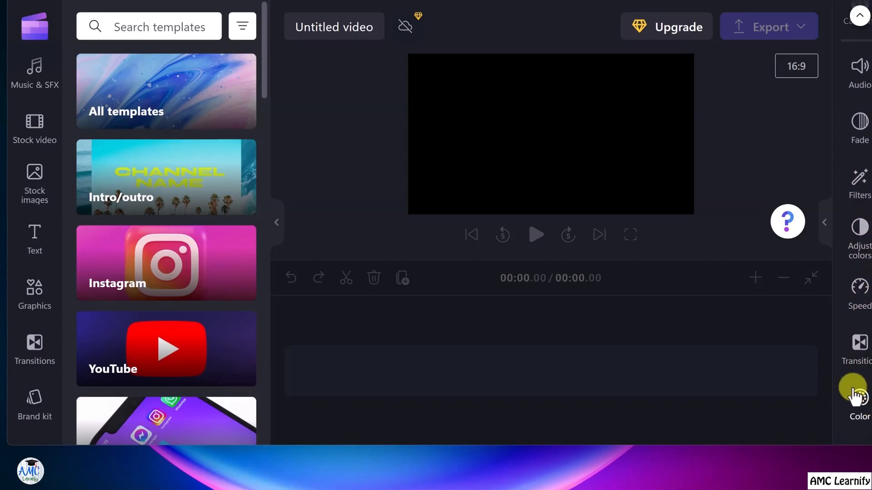
# Step: Examine the available aspect ratios for the video and keep 16:9
pyautogui.click(789, 74)
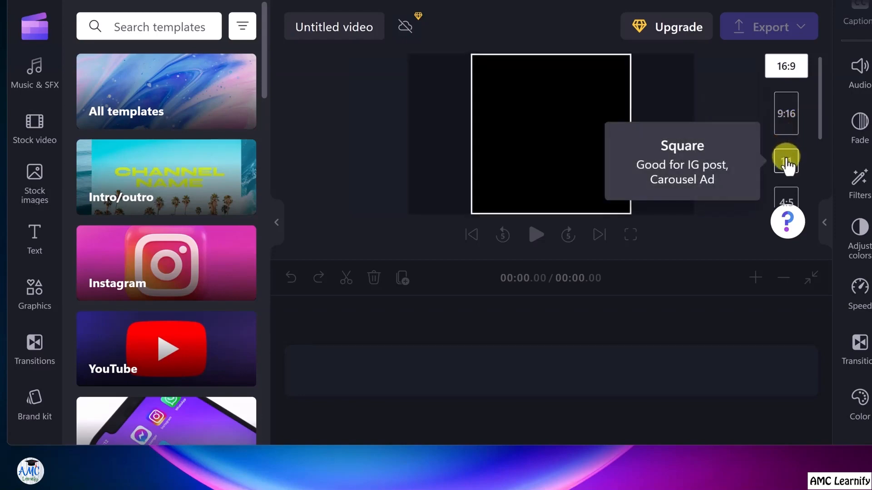
pyautogui.scroll(-2, 787, 163)
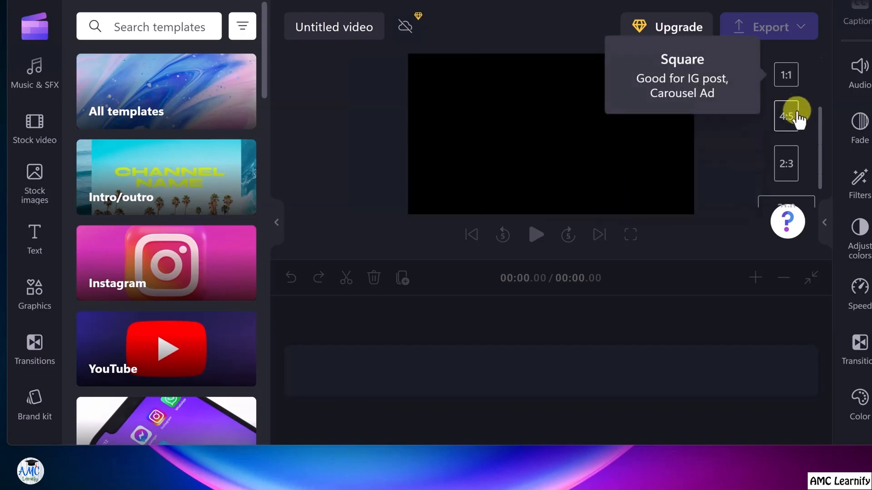
pyautogui.scroll(2, 789, 114)
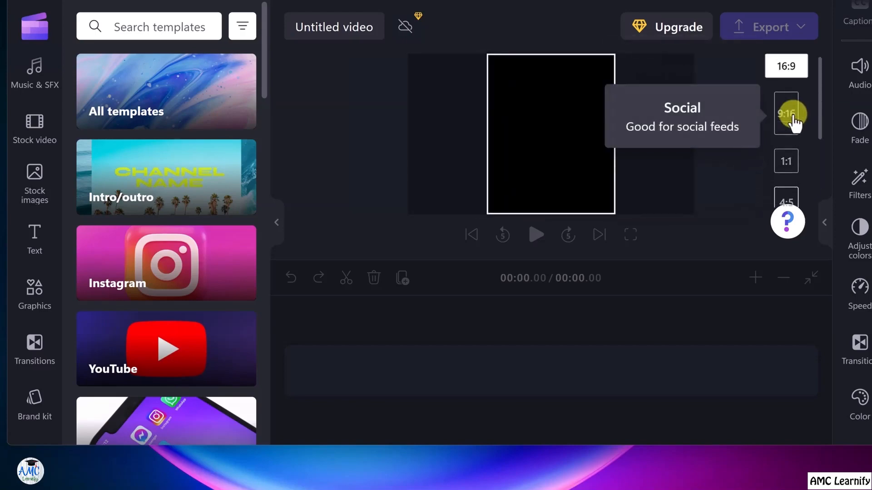
pyautogui.click(786, 67)
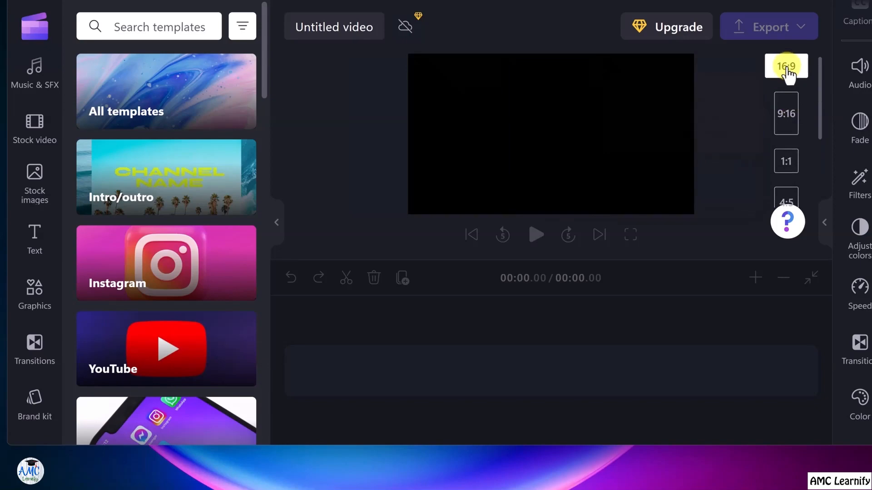
# Step: Rename the untitled project as Practice Video
pyautogui.click(327, 32)
pyautogui.press('BackSpace')
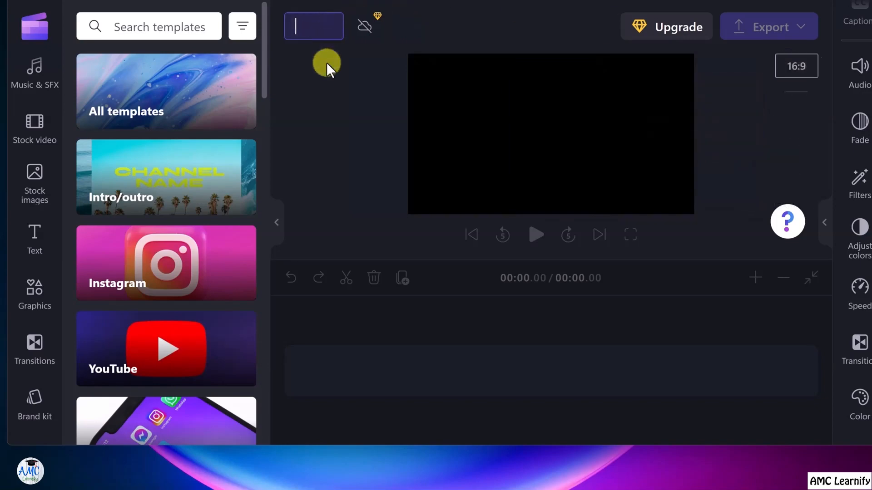
pyautogui.write('ac')
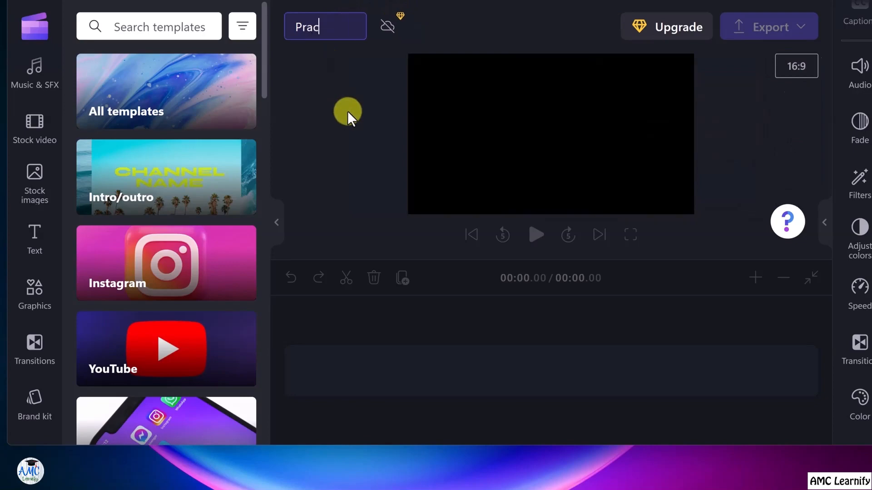
pyautogui.write('tice Video')
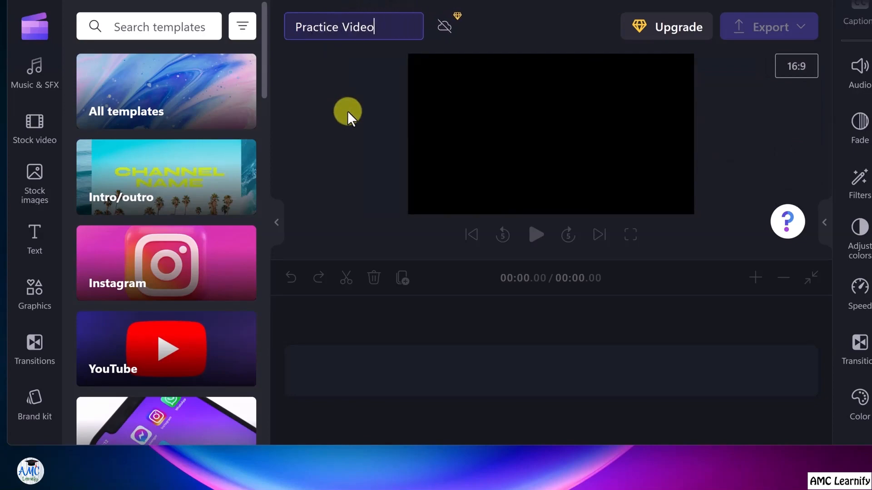
pyautogui.click(370, 107)
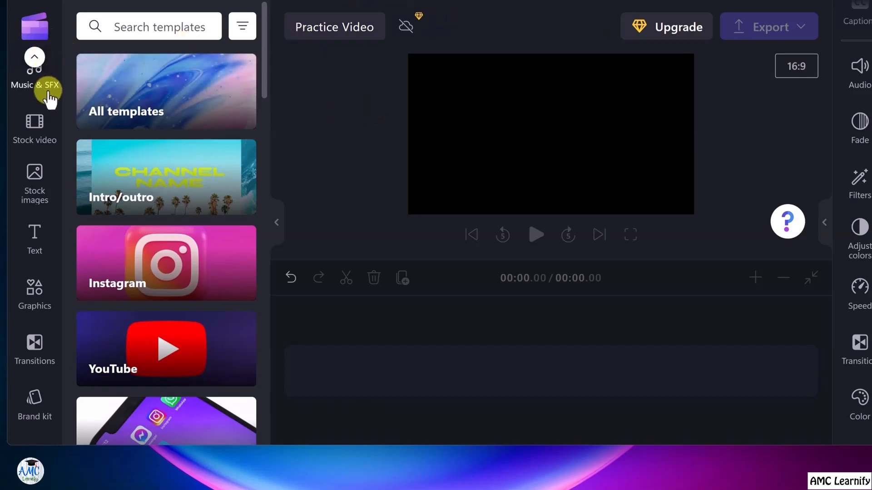
# Step: Show the project media again, and return to the home page without syncing the files to the cloud
pyautogui.click(34, 59)
pyautogui.click(34, 85)
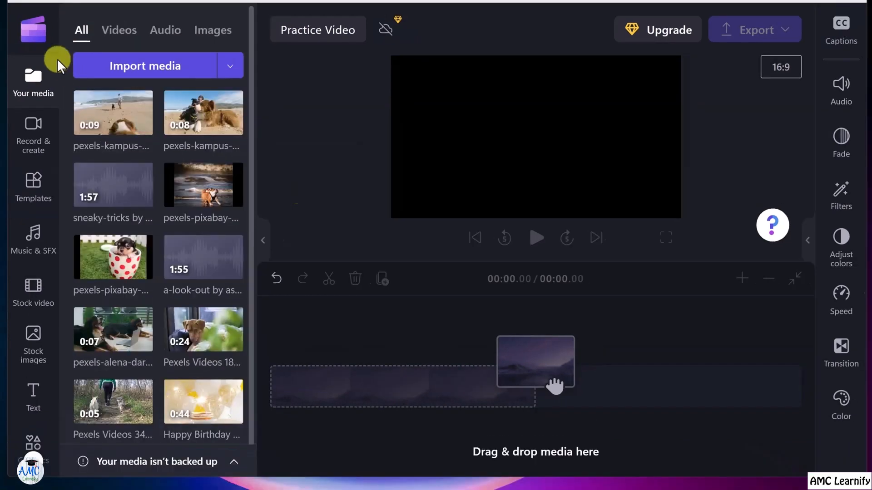
pyautogui.click(38, 43)
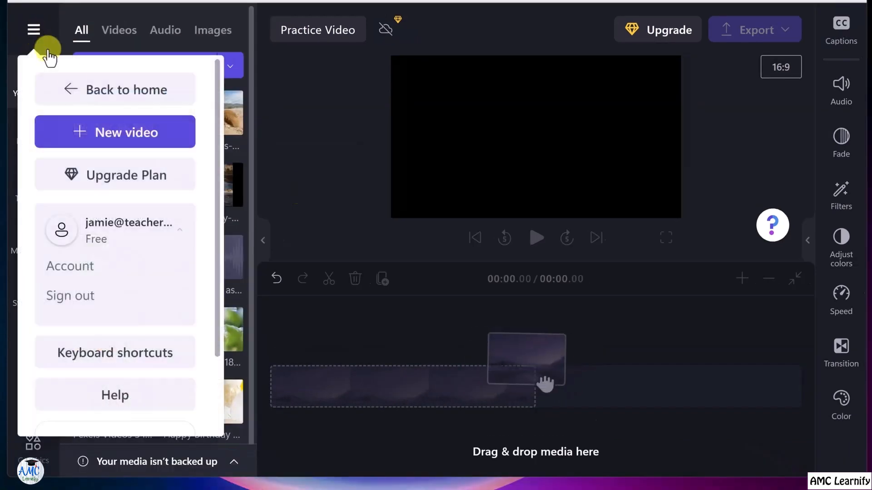
pyautogui.click(70, 96)
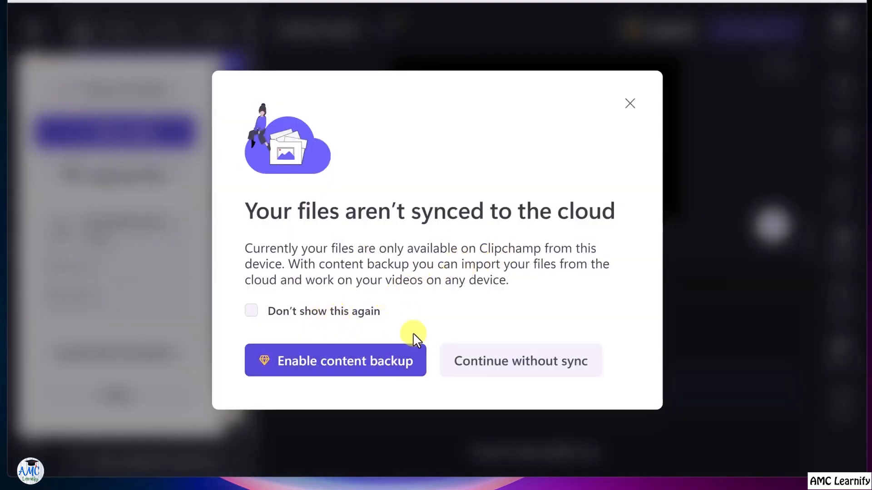
pyautogui.click(517, 369)
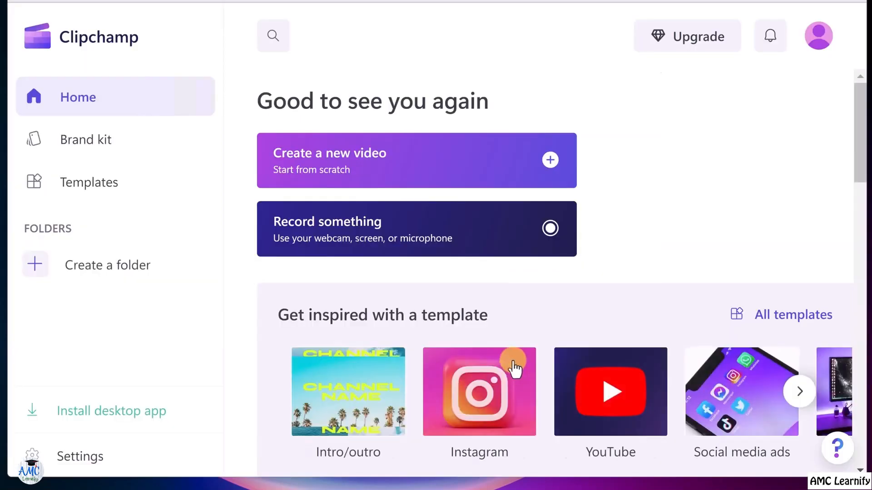
# Step: Find Practice Video among the saved videos, view its available actions, and reopen it in the editor
pyautogui.scroll(-8, 616, 257)
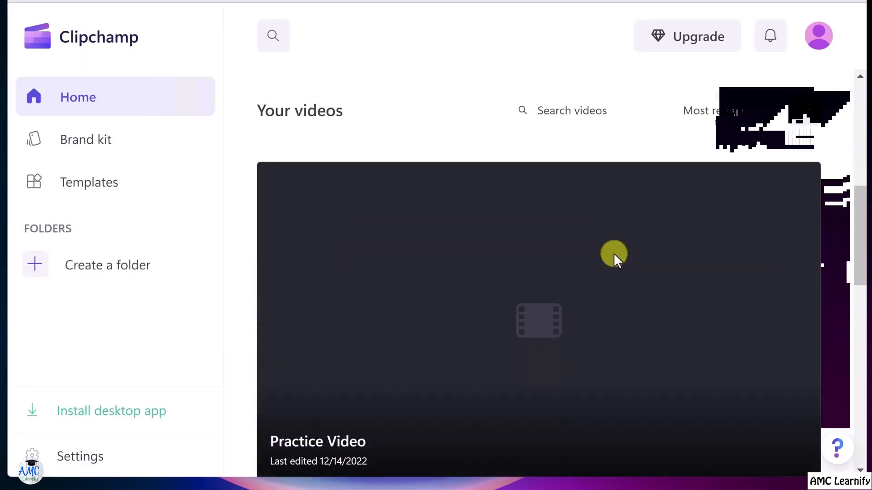
pyautogui.scroll(2, 539, 237)
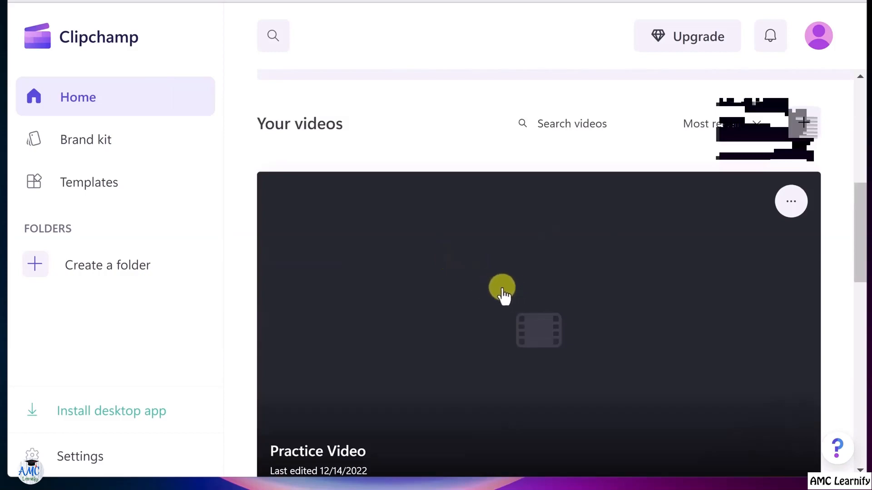
pyautogui.click(790, 207)
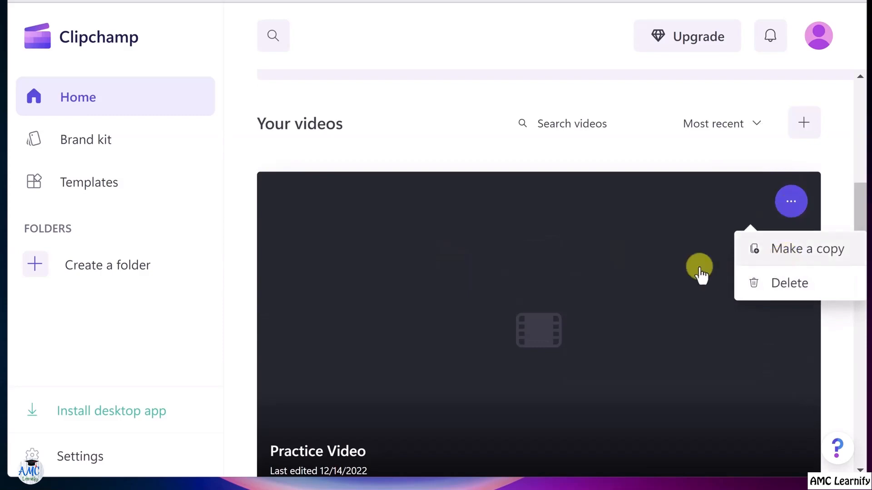
pyautogui.click(486, 257)
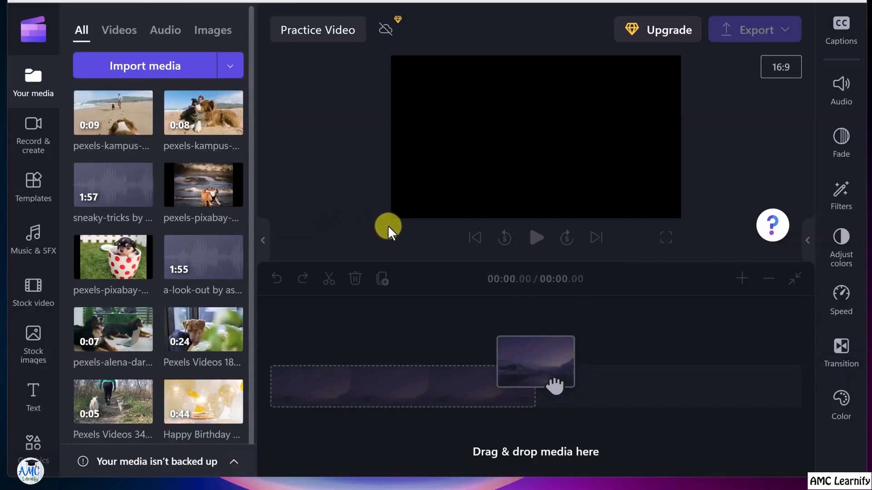
# Step: Add the beach clip pexels-kampus-production-8730547.mp4 to the start of the timeline and collapse the fade properties
pyautogui.moveTo(119, 125)
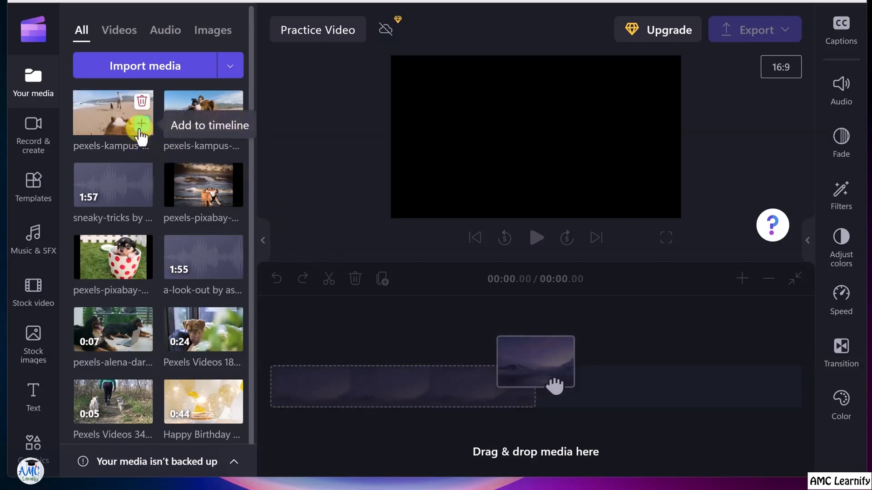
pyautogui.moveTo(144, 142); pyautogui.dragTo(335, 409)
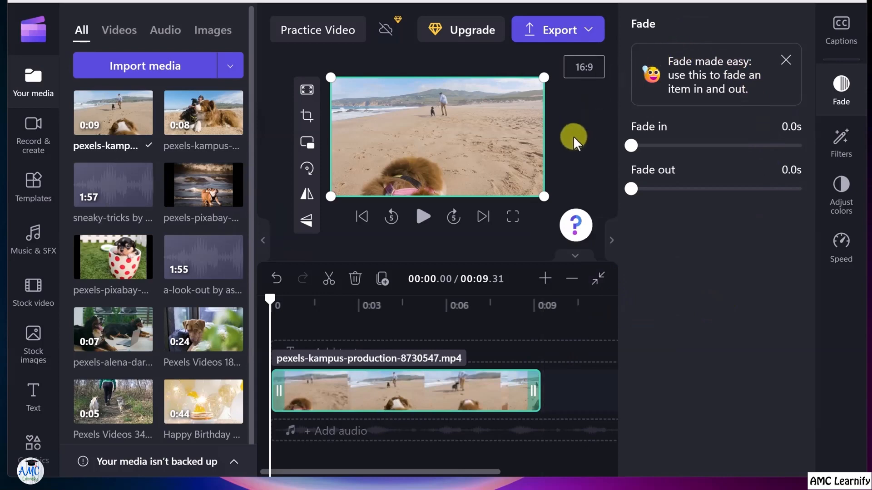
pyautogui.click(611, 242)
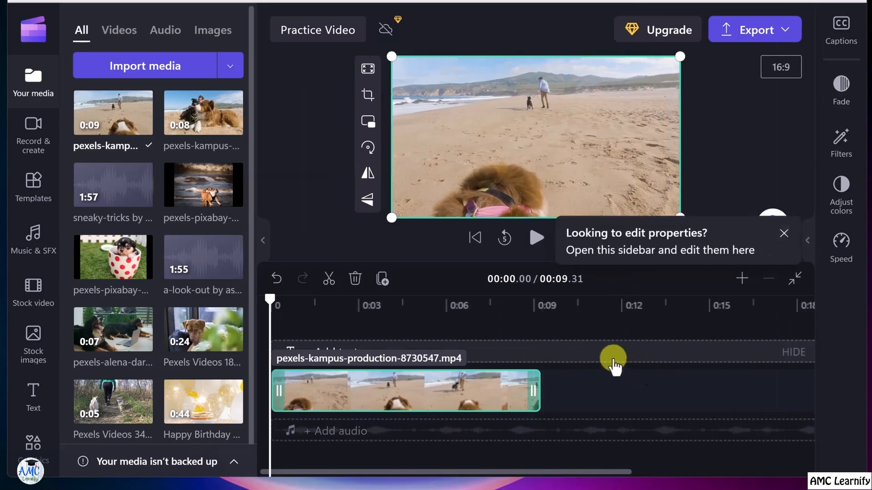
# Step: Play and pause the beach clip, dismiss the property-editing hint, and replay it from about 2 seconds
pyautogui.click(535, 238)
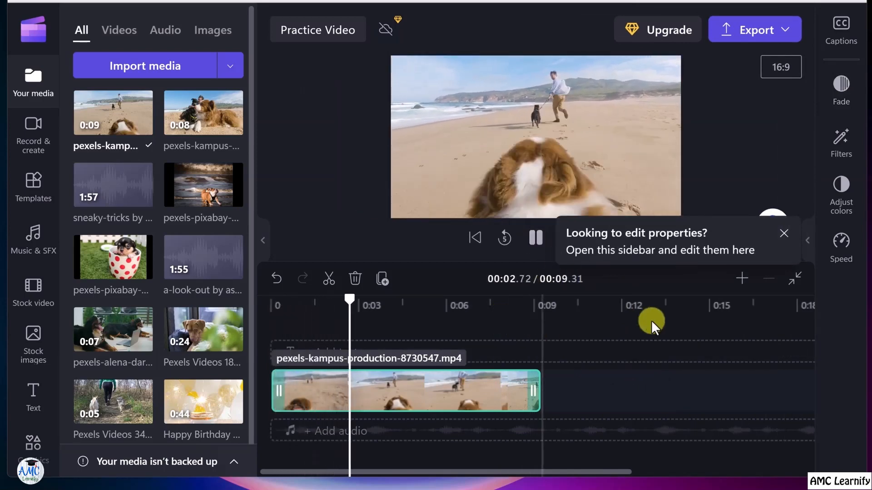
pyautogui.click(783, 235)
pyautogui.press('space')
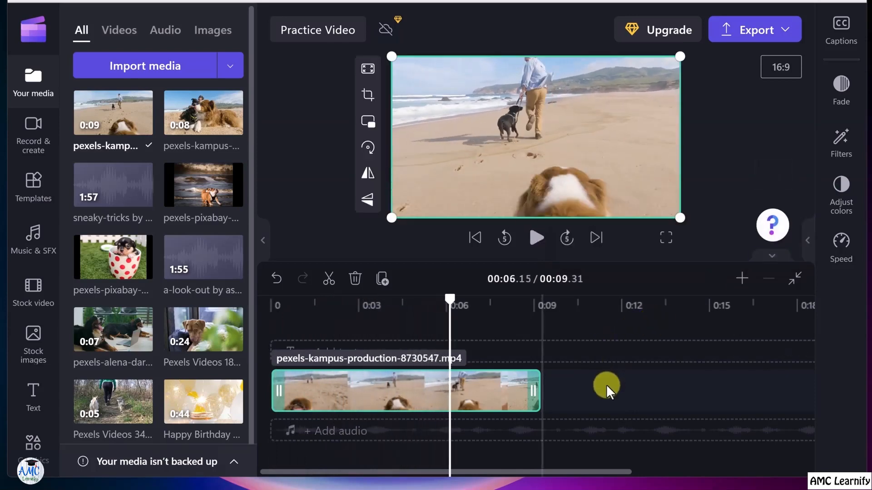
pyautogui.moveTo(450, 301); pyautogui.dragTo(331, 306)
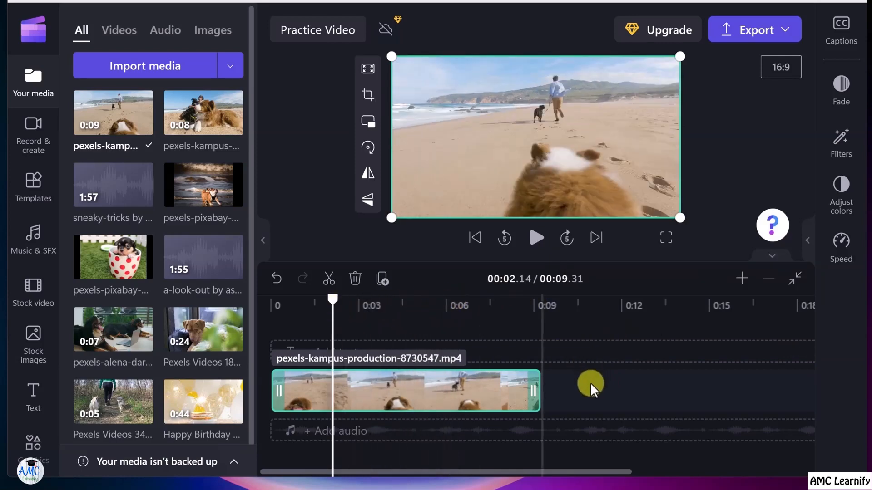
pyautogui.press('space')
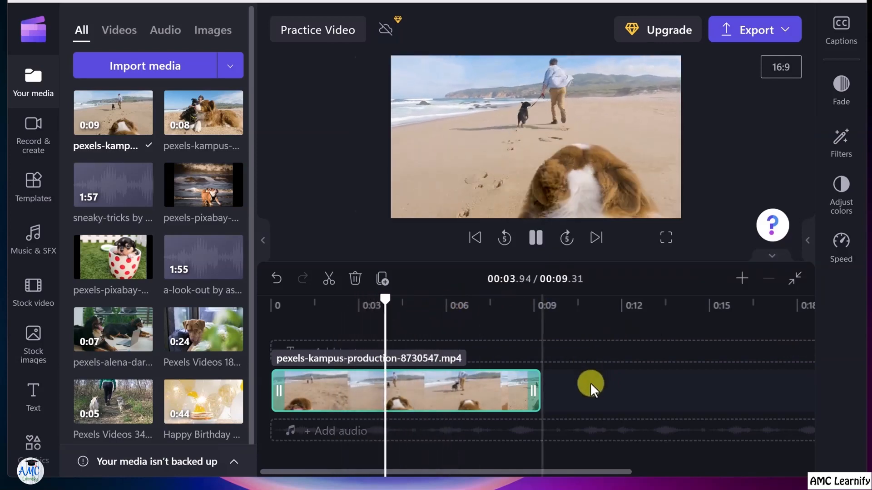
pyautogui.press('space')
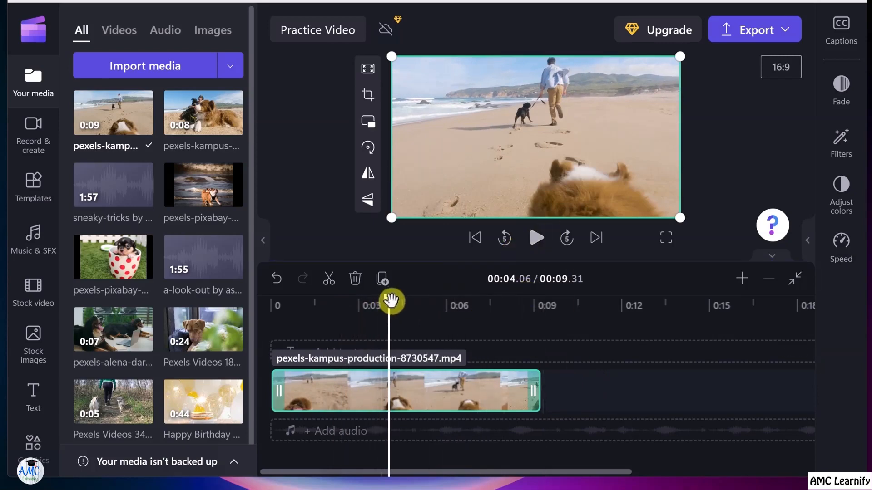
# Step: Move the playhead back to about 00:02.02 and zoom in on the timeline
pyautogui.moveTo(390, 301); pyautogui.dragTo(329, 321)
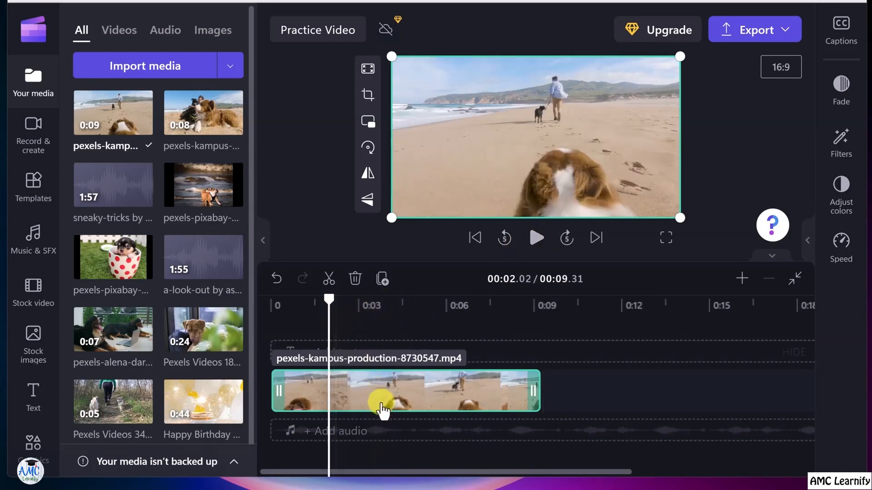
pyautogui.moveTo(383, 402); pyautogui.dragTo(394, 380)
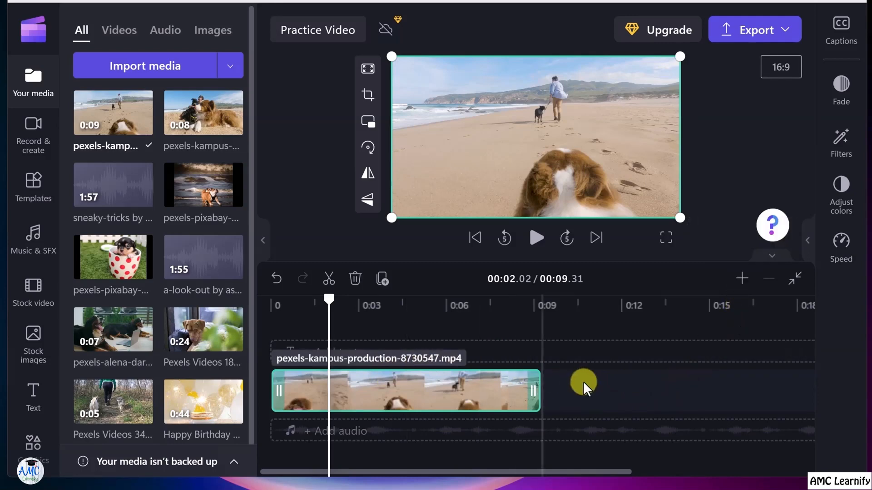
pyautogui.click(742, 283)
pyautogui.click(742, 283)
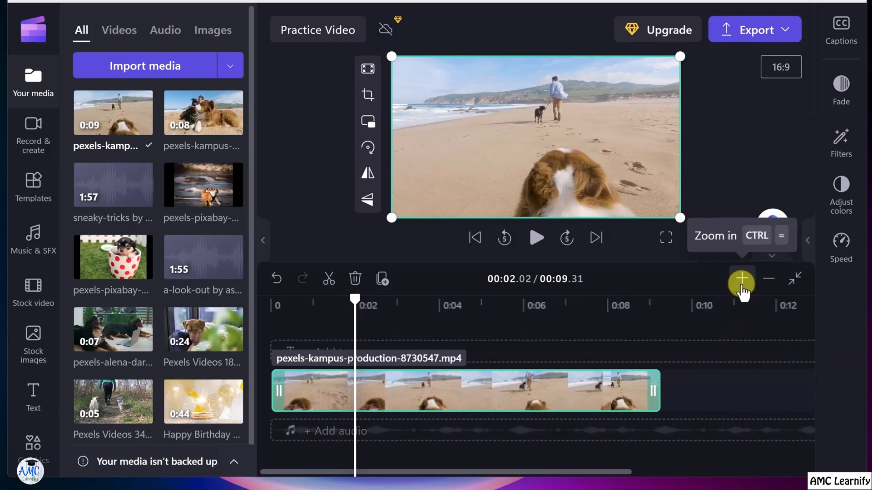
# Step: Move the playhead to about 00:03.27 on the enlarged timeline and fit the whole clip to the view
pyautogui.click(742, 284)
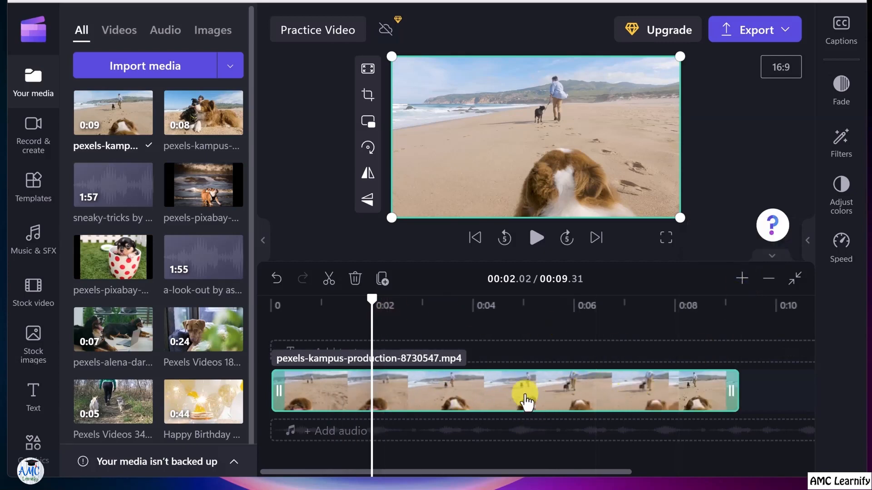
pyautogui.moveTo(375, 301); pyautogui.dragTo(436, 313)
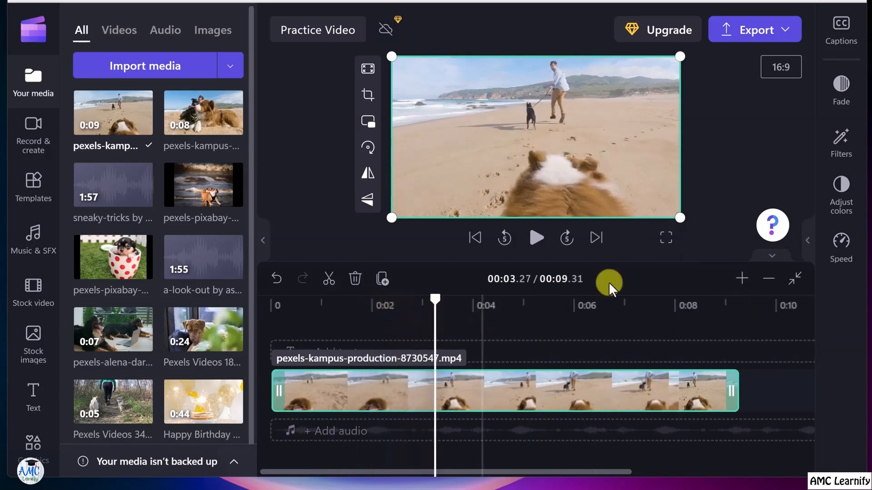
pyautogui.click(795, 290)
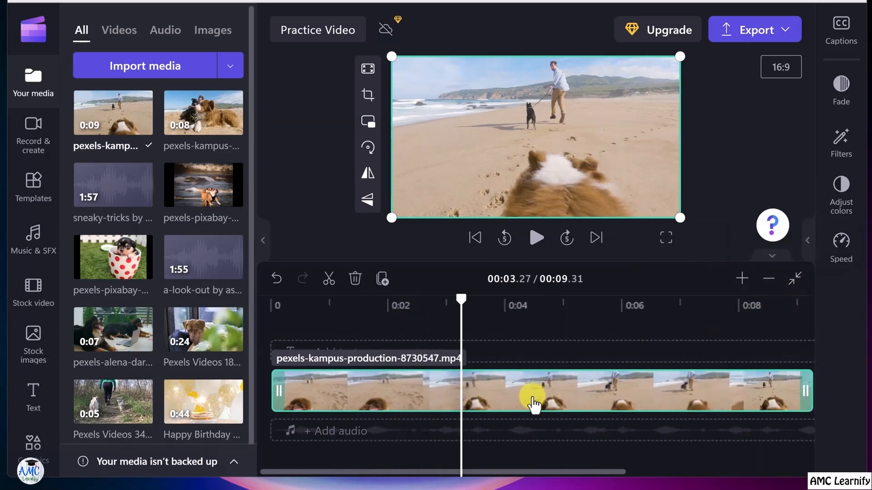
pyautogui.click(794, 291)
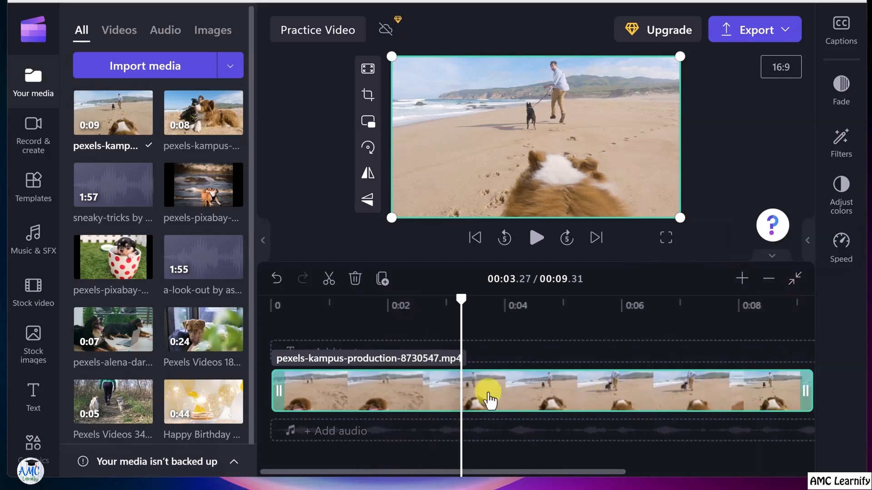
# Step: Zoom in around 00:03.81, move the playhead back to about 00:02.30 and bring the clip's start into view
pyautogui.moveTo(462, 305); pyautogui.dragTo(493, 305)
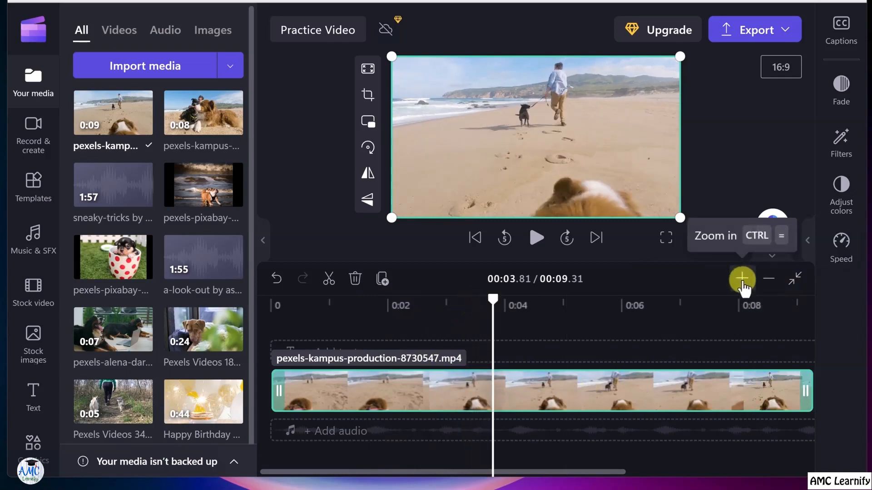
pyautogui.click(742, 279)
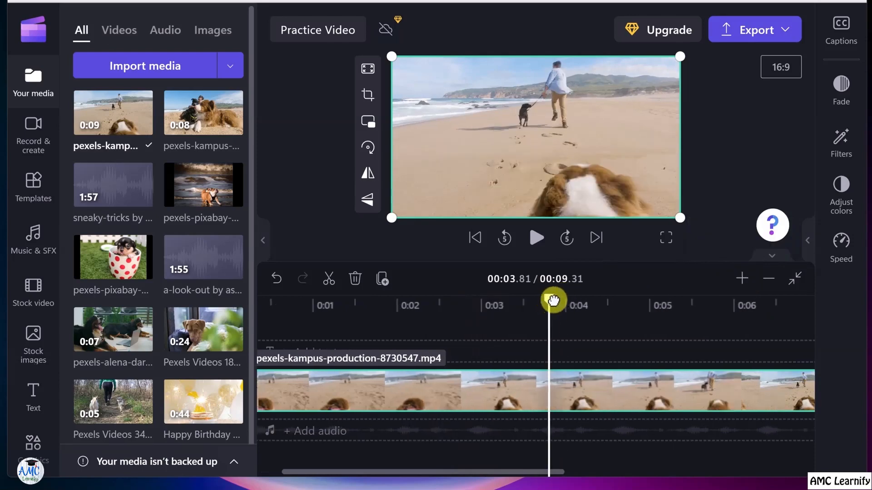
pyautogui.moveTo(553, 300); pyautogui.dragTo(421, 302)
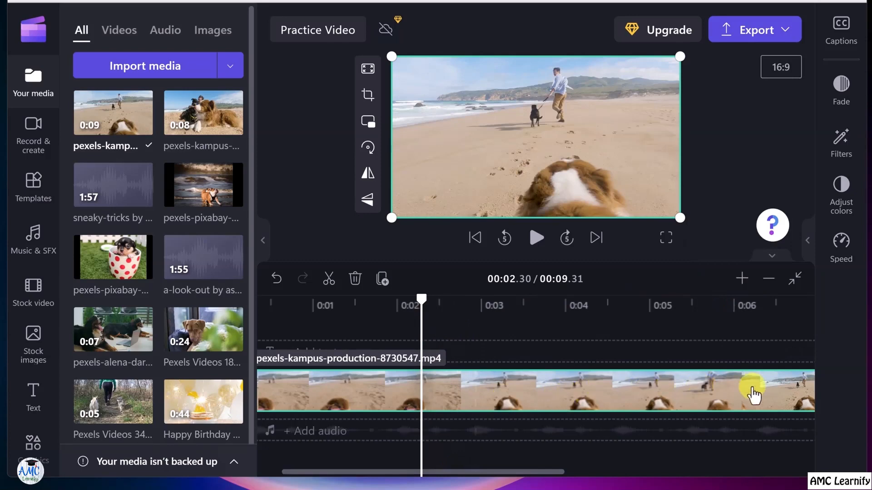
pyautogui.moveTo(502, 470); pyautogui.dragTo(454, 467)
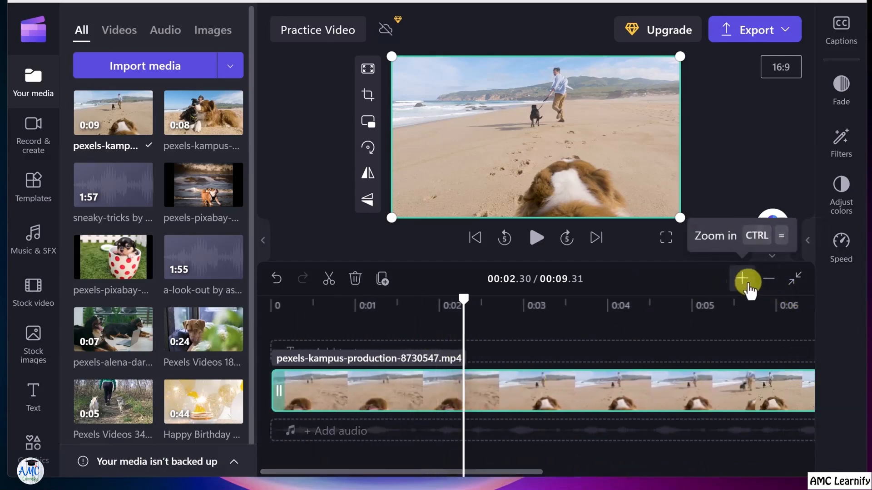
# Step: Zoom the timeline out as far as it goes
pyautogui.click(766, 286)
pyautogui.click(766, 286)
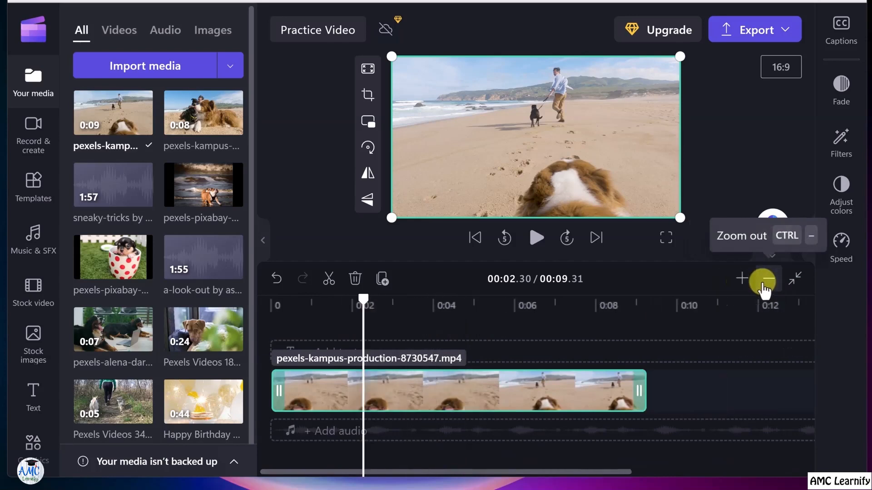
pyautogui.click(763, 285)
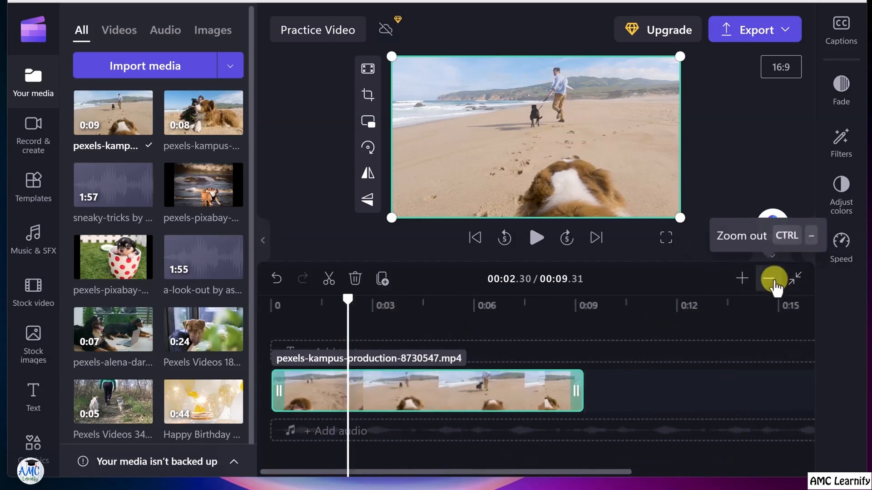
pyautogui.click(766, 286)
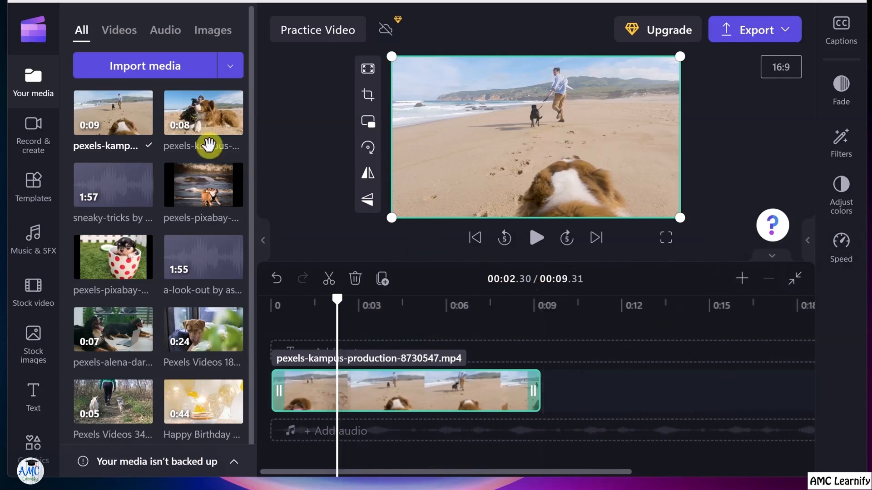
# Step: Add pexels-kampus-production-8730556.mp4 after the beach clip with a gap between them, and play from about 00:08.68 through the gap
pyautogui.moveTo(196, 121)
pyautogui.moveTo(197, 120); pyautogui.dragTo(606, 388)
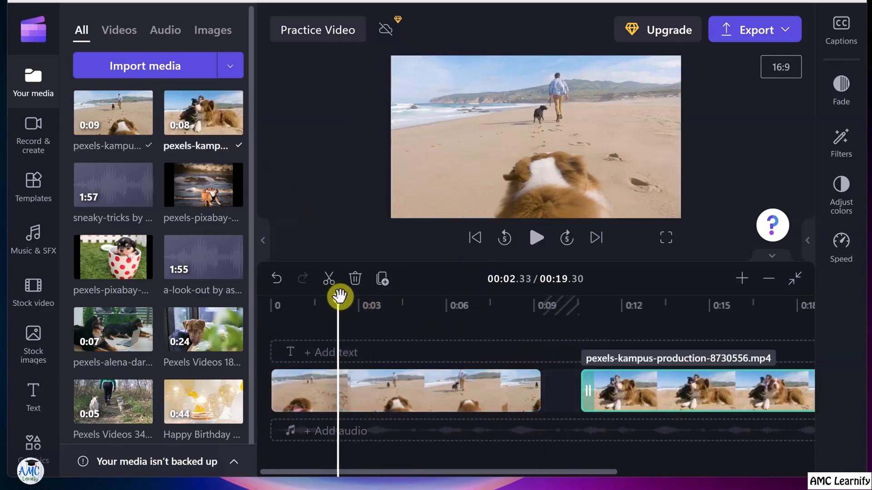
pyautogui.moveTo(336, 298); pyautogui.dragTo(524, 348)
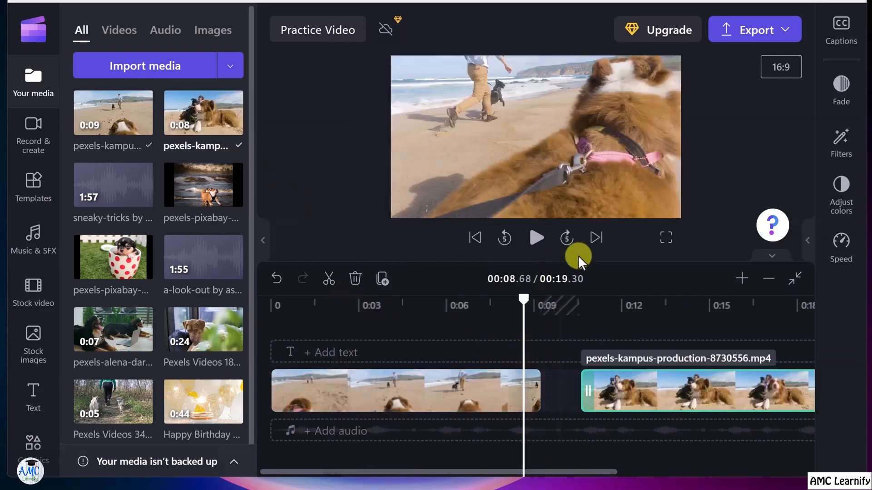
pyautogui.press('space')
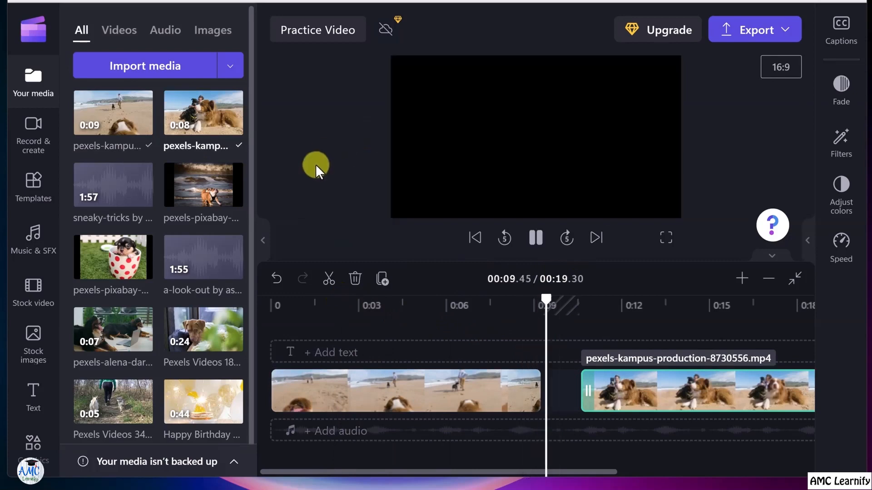
# Step: Move the second clip onto a new track above the beach clip, aligned with its start, and reposition it right after the beach clip's end
pyautogui.click(632, 399)
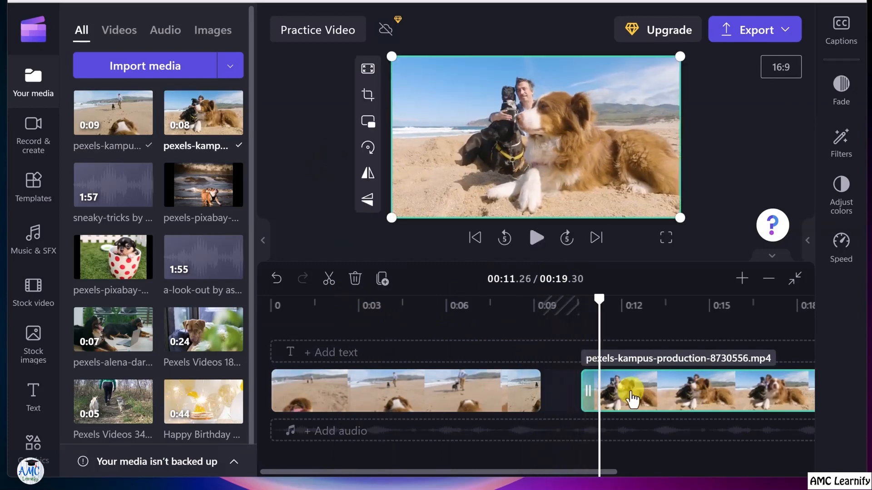
pyautogui.moveTo(633, 399); pyautogui.dragTo(355, 378)
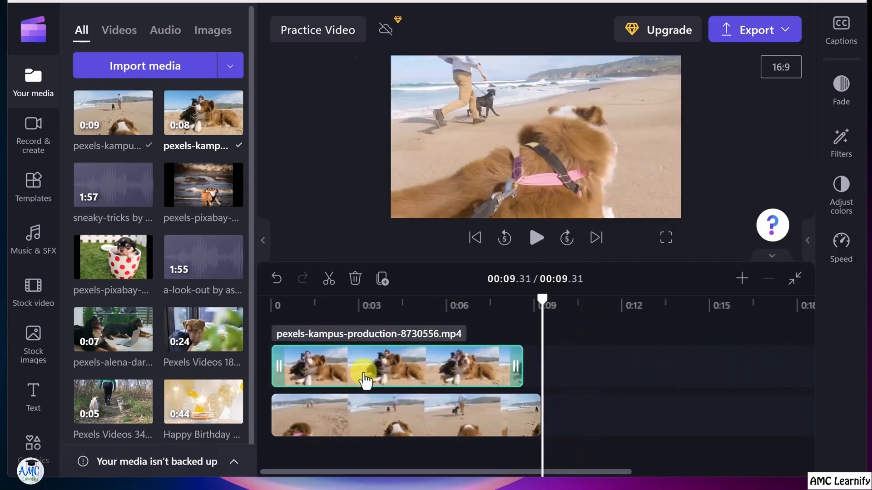
pyautogui.moveTo(365, 380); pyautogui.dragTo(631, 378)
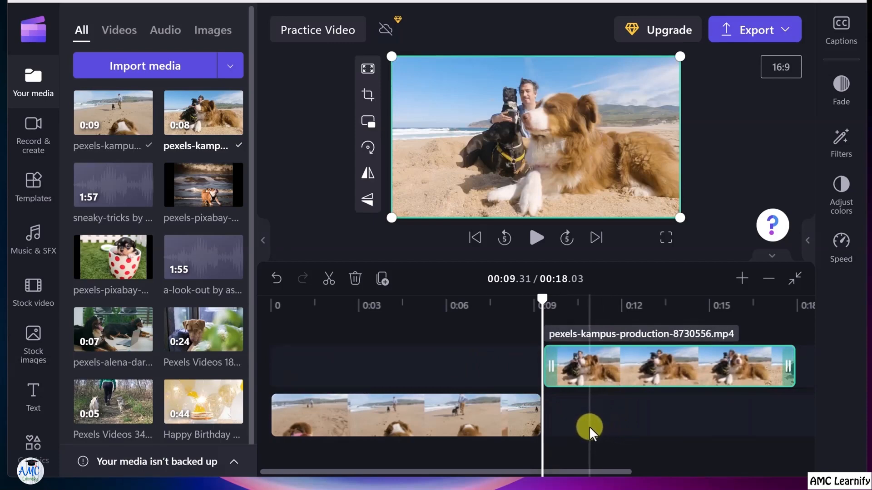
# Step: Try undo and redo on the deletion of the second clip, and delete that clip from the upper track
pyautogui.click(355, 280)
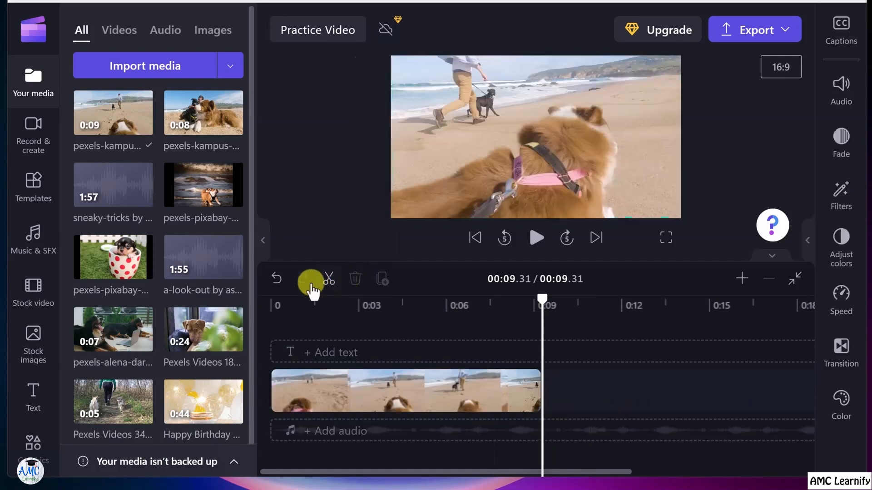
pyautogui.click(276, 279)
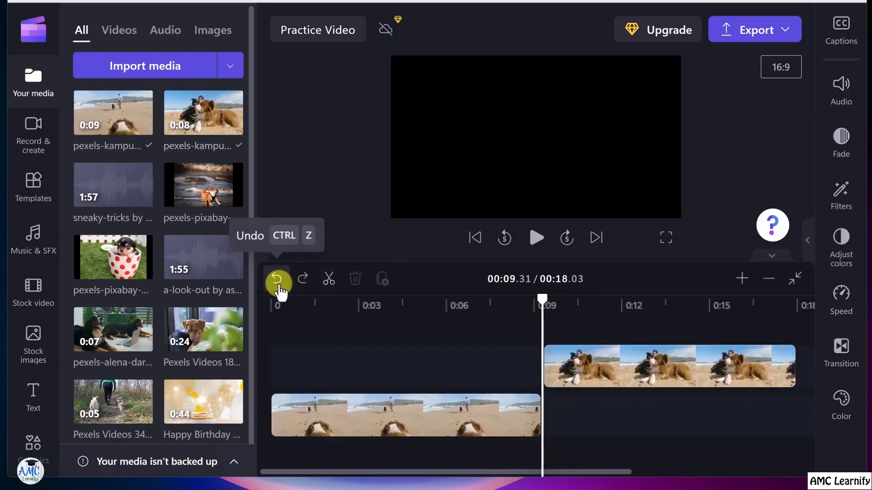
pyautogui.click(302, 279)
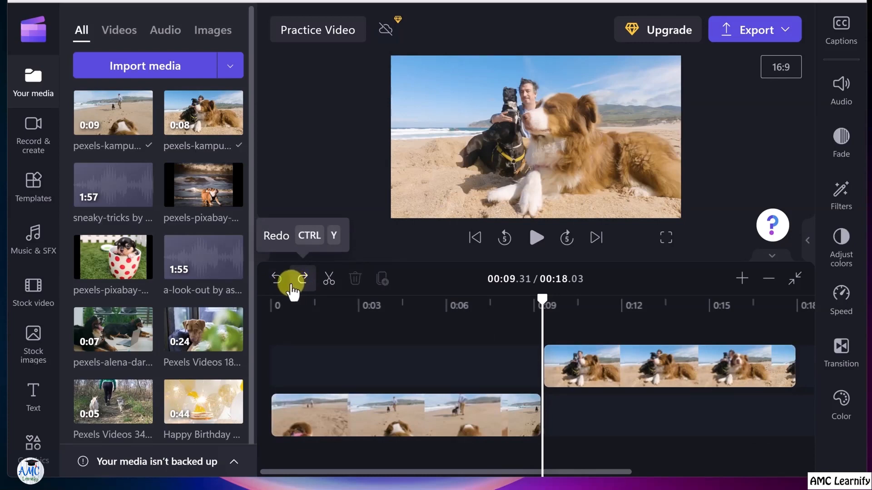
pyautogui.click(592, 384)
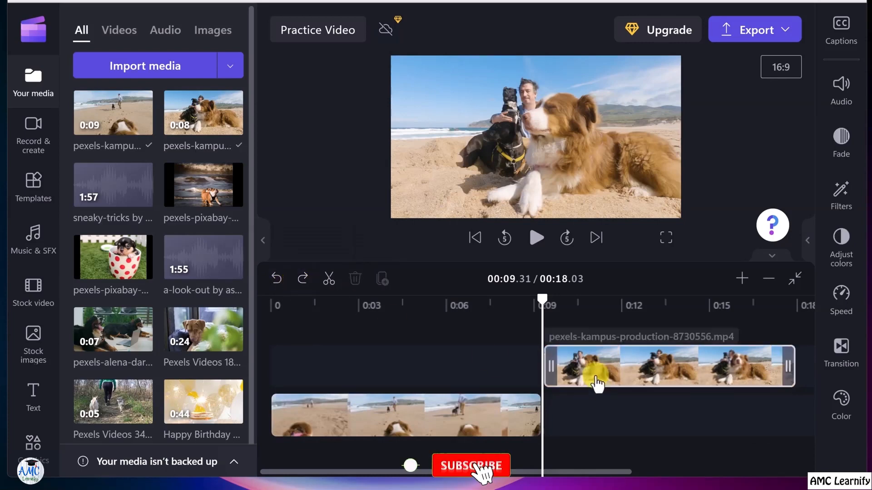
pyautogui.press('Delete')
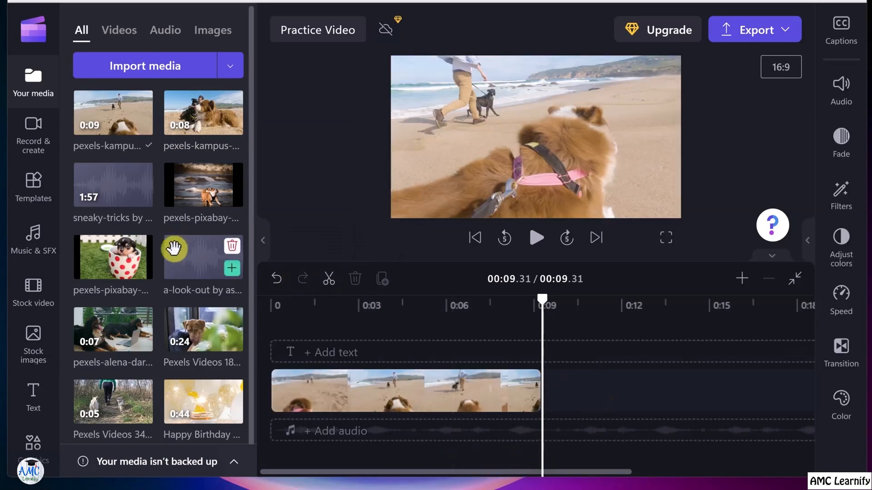
# Step: Place the image pexels-pixabay-39317.jpg right after the beach clip, preview it from about 00:08.80, and remove it from the timeline
pyautogui.click(210, 30)
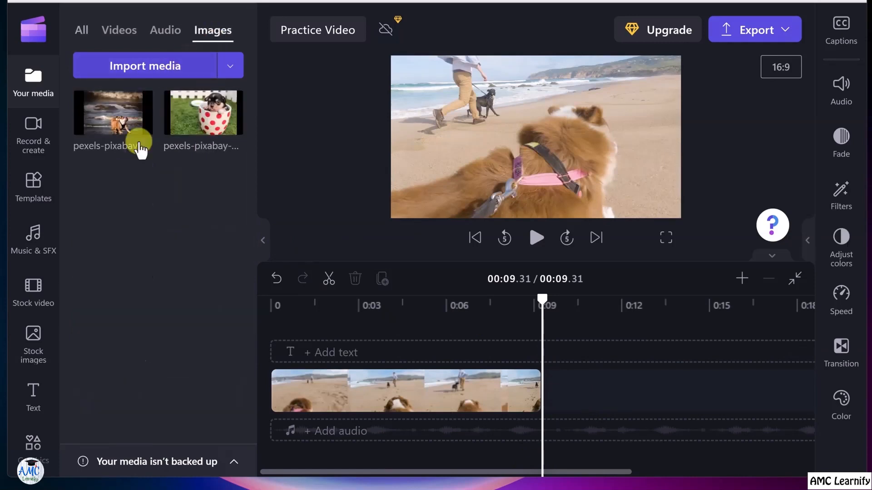
pyautogui.moveTo(182, 117); pyautogui.dragTo(701, 397)
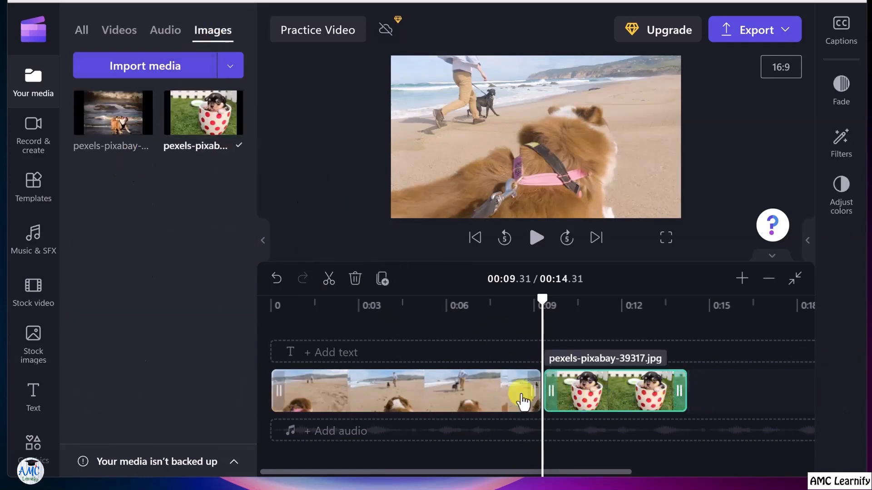
pyautogui.moveTo(544, 312); pyautogui.dragTo(526, 301)
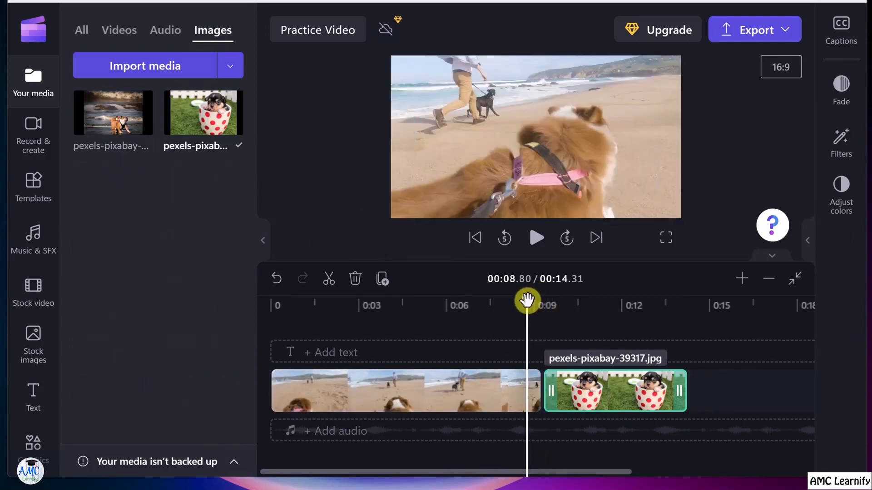
pyautogui.press('space')
pyautogui.press('space')
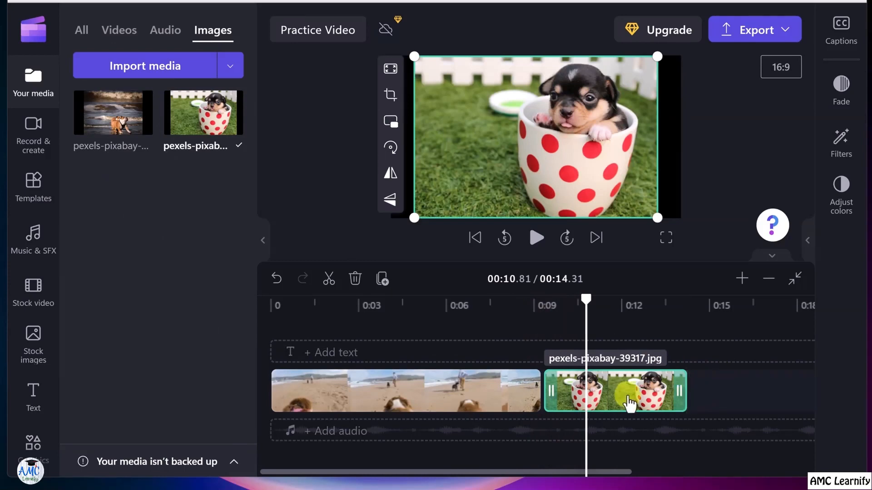
pyautogui.press('Delete')
# Step: Add the sneaky-tricks music from the start of the audio track and play it together with the beach clip
pyautogui.click(158, 36)
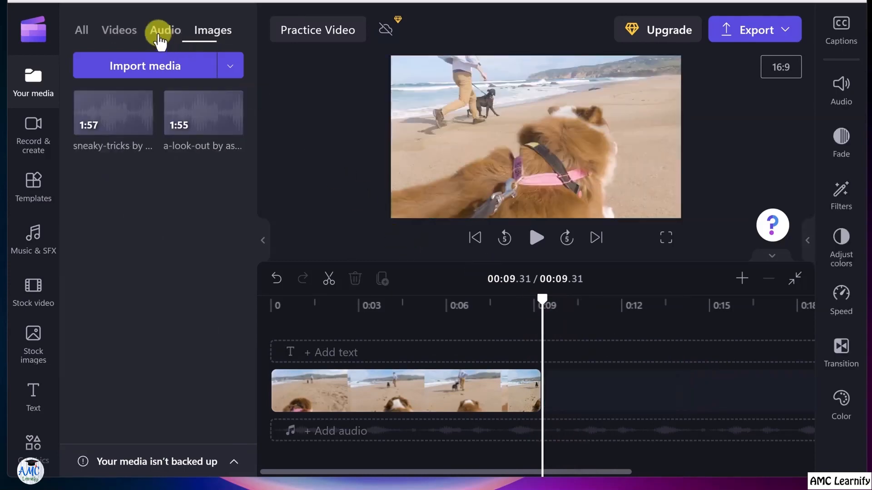
pyautogui.moveTo(107, 125)
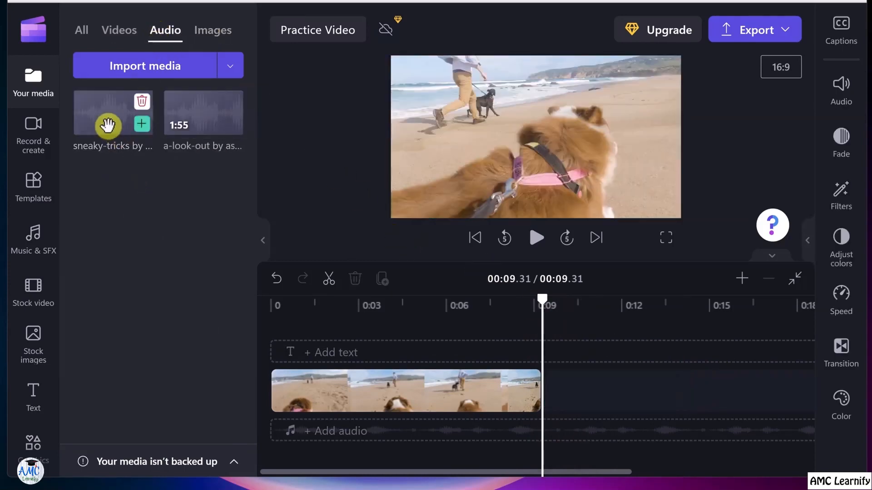
pyautogui.moveTo(107, 125); pyautogui.dragTo(292, 435)
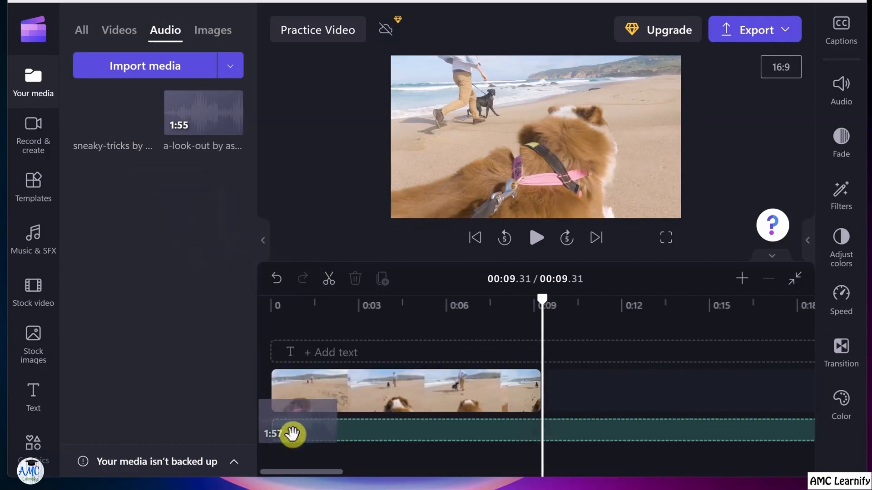
pyautogui.moveTo(351, 434); pyautogui.dragTo(352, 432)
pyautogui.moveTo(354, 325); pyautogui.dragTo(287, 324)
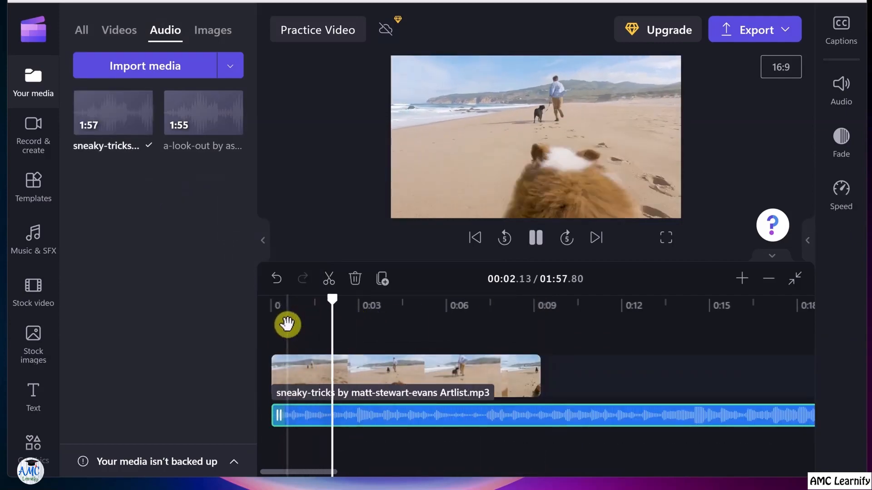
pyautogui.press('space')
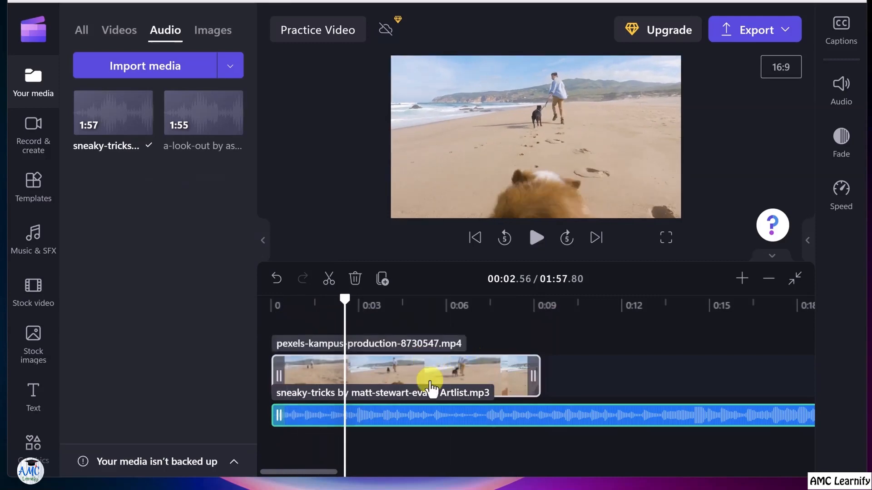
# Step: Select the beach clip and the music together, shift both slightly along the timeline, and deselect them
pyautogui.moveTo(416, 420)
pyautogui.mouseDown()
pyautogui.moveTo(496, 417)
pyautogui.moveTo(401, 416)
pyautogui.moveTo(411, 420)
pyautogui.mouseUp()
pyautogui.click(482, 367)
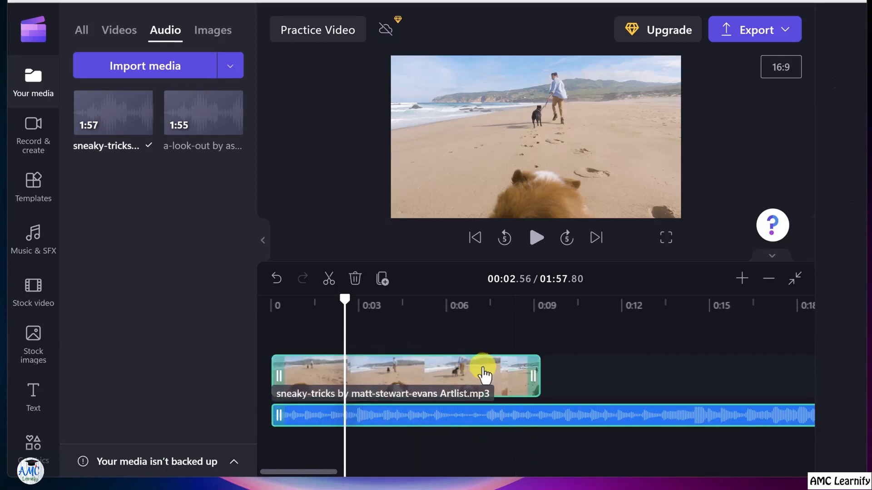
pyautogui.click(629, 381)
pyautogui.moveTo(678, 380); pyautogui.dragTo(477, 413)
pyautogui.moveTo(492, 375)
pyautogui.mouseDown()
pyautogui.moveTo(543, 378)
pyautogui.moveTo(490, 371)
pyautogui.mouseUp()
pyautogui.click(582, 372)
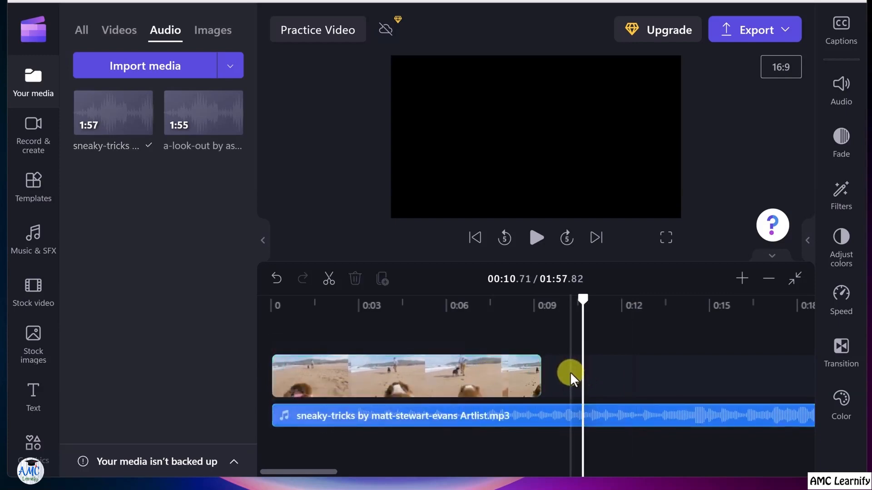
# Step: Delete the sneaky-tricks music from the timeline, keeping the beach clip
pyautogui.click(502, 381)
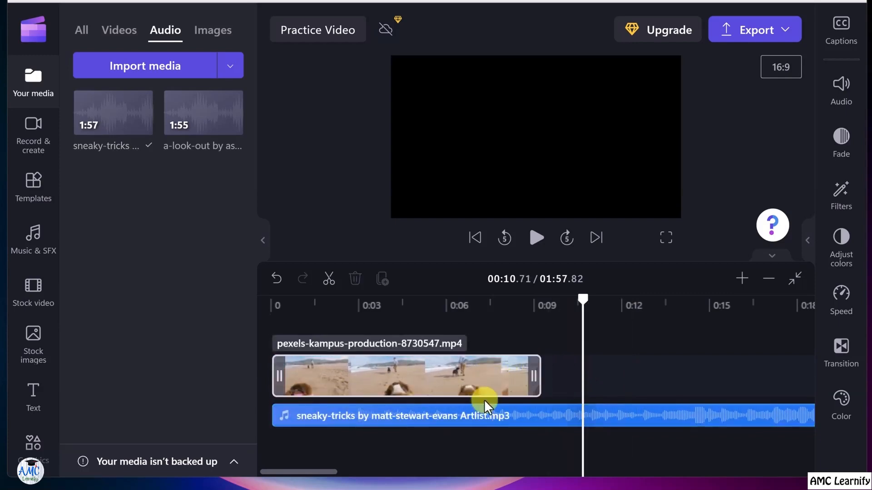
pyautogui.click(483, 412)
pyautogui.press('Delete')
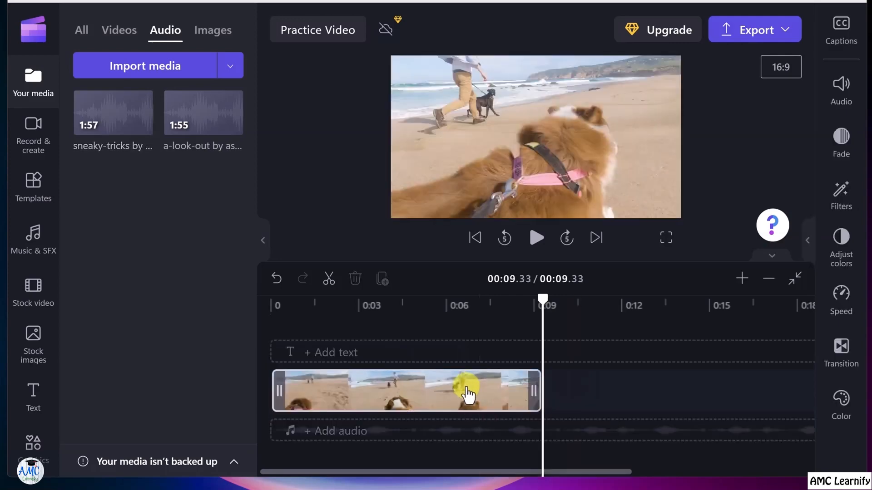
# Step: Trim the beach clip's start to about 00:03.5 and its end to 00:07.39
pyautogui.click(615, 384)
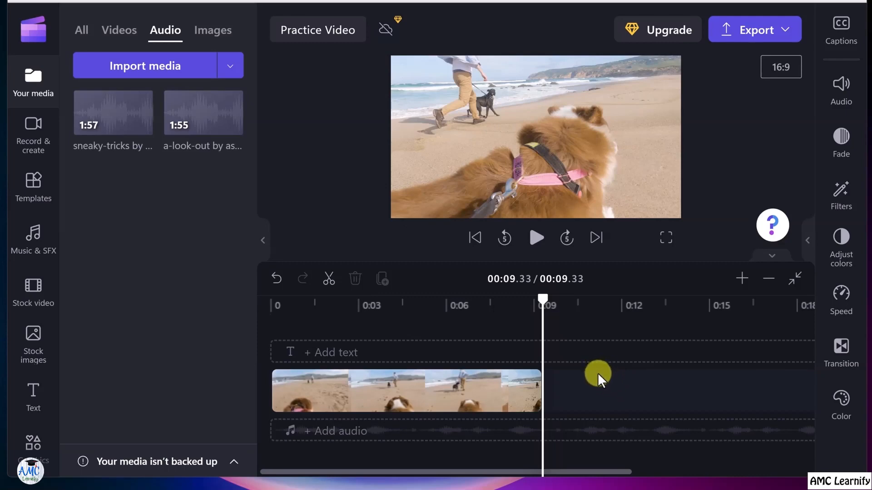
pyautogui.click(473, 400)
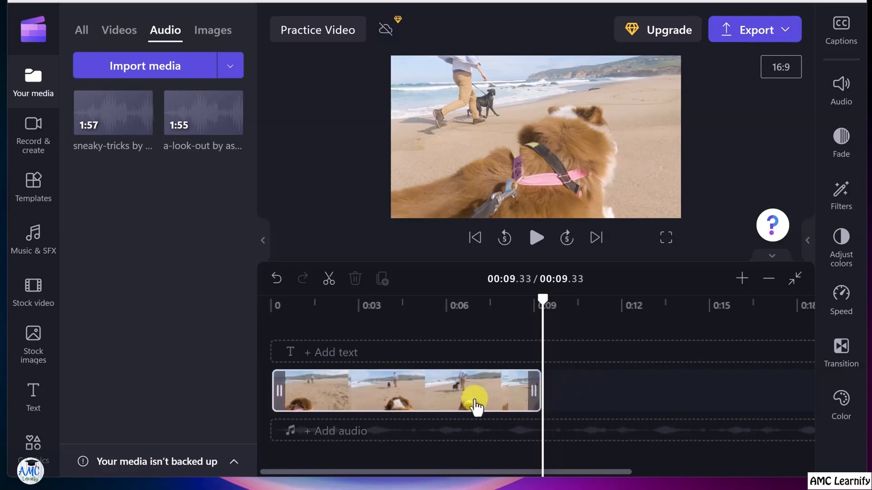
pyautogui.click(443, 394)
pyautogui.click(440, 397)
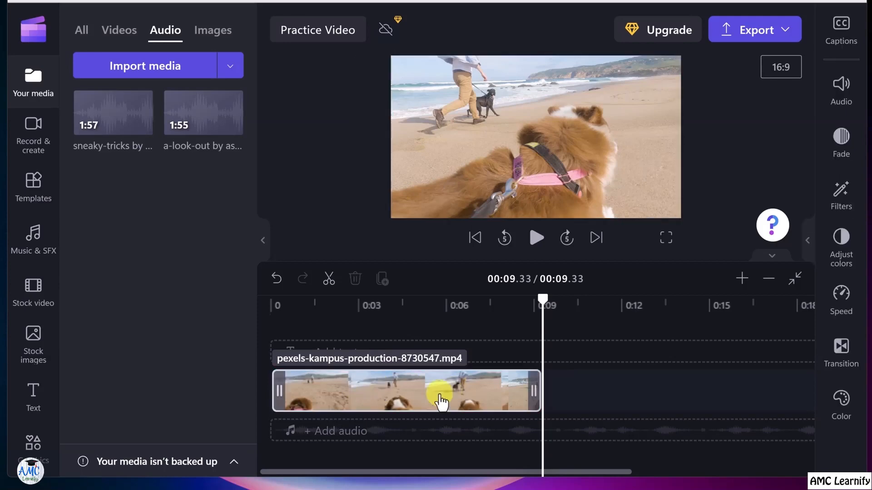
pyautogui.click(442, 397)
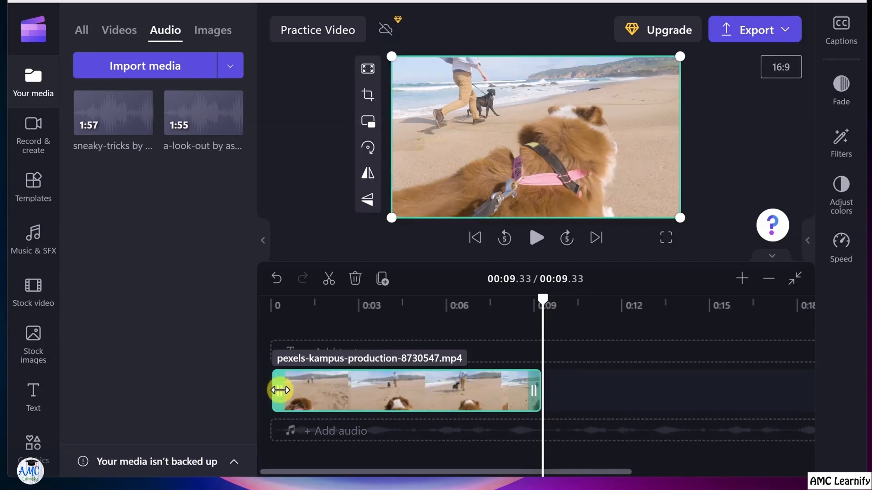
pyautogui.moveTo(280, 390); pyautogui.dragTo(388, 395)
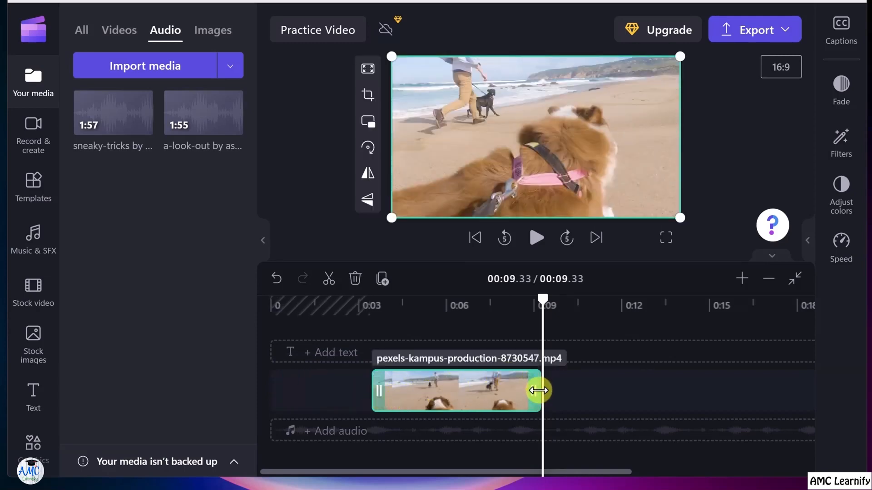
pyautogui.moveTo(538, 390); pyautogui.dragTo(482, 390)
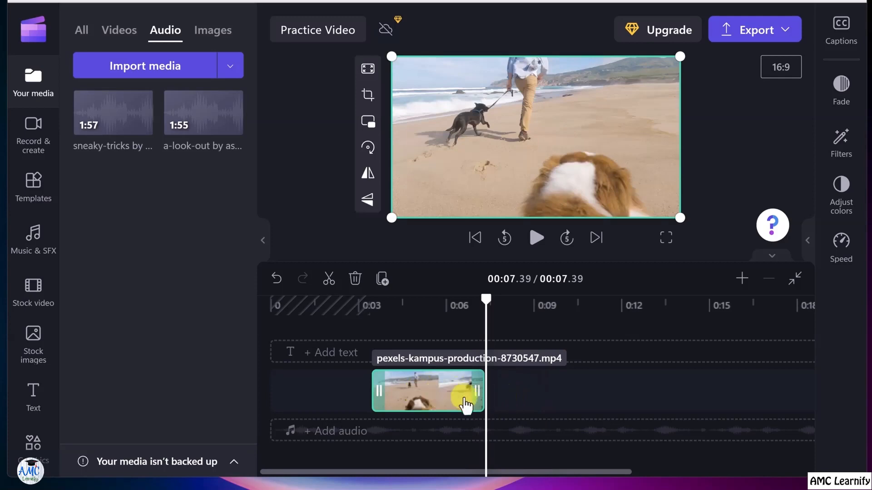
# Step: Extend both trimmed ends of the beach clip back to its full length
pyautogui.moveTo(492, 396); pyautogui.dragTo(576, 399)
pyautogui.moveTo(374, 389)
pyautogui.mouseDown()
pyautogui.moveTo(262, 384)
pyautogui.moveTo(271, 387)
pyautogui.mouseUp()
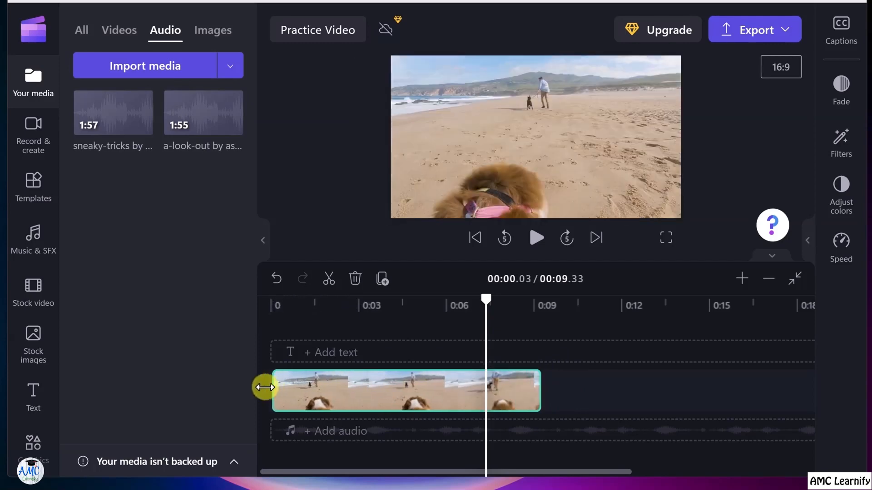
# Step: Split the beach clip at 00:07.39 and again at 00:03.03
pyautogui.click(389, 403)
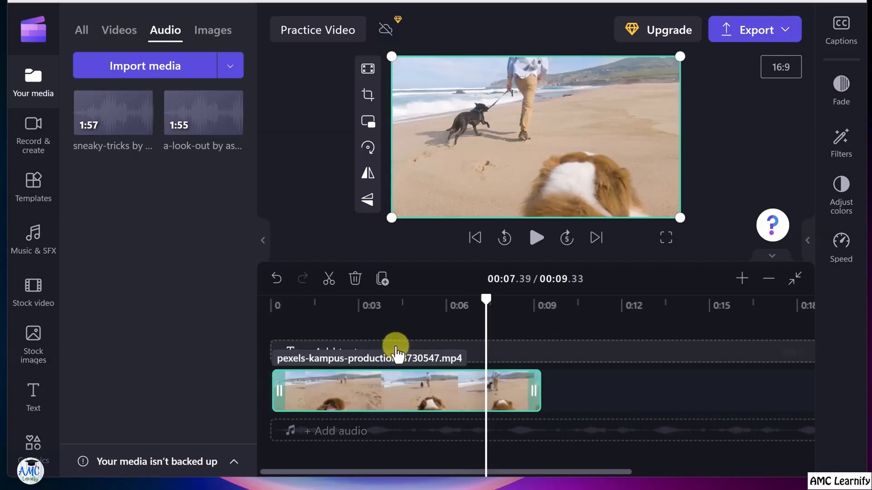
pyautogui.click(329, 279)
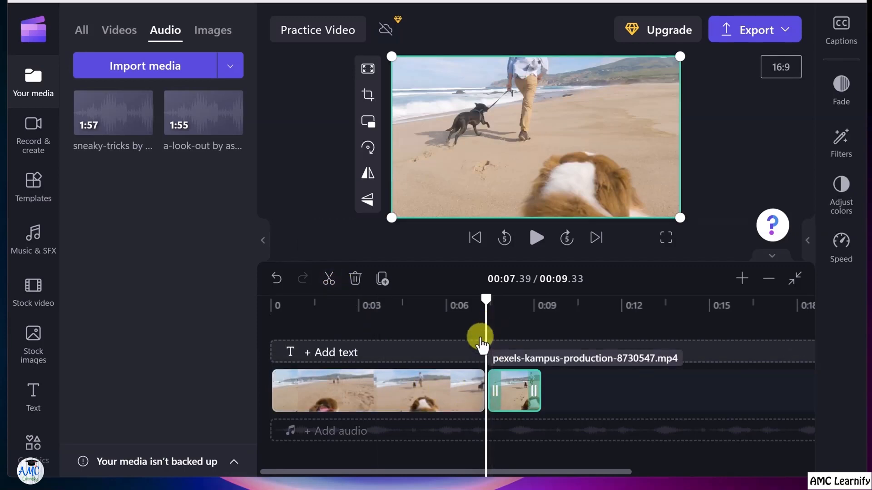
pyautogui.moveTo(486, 301); pyautogui.dragTo(358, 302)
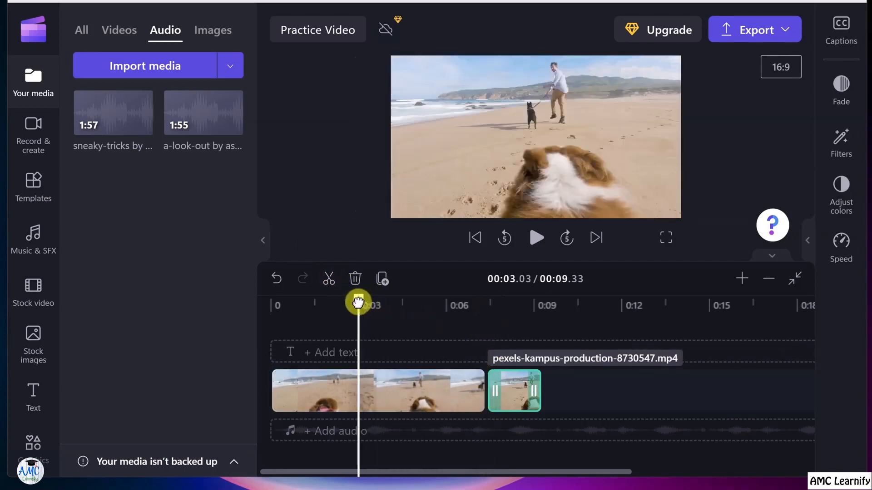
pyautogui.click(328, 278)
# Step: Reorder the beach pieces to short end piece, opening piece and middle piece, and play across their joins
pyautogui.click(385, 406)
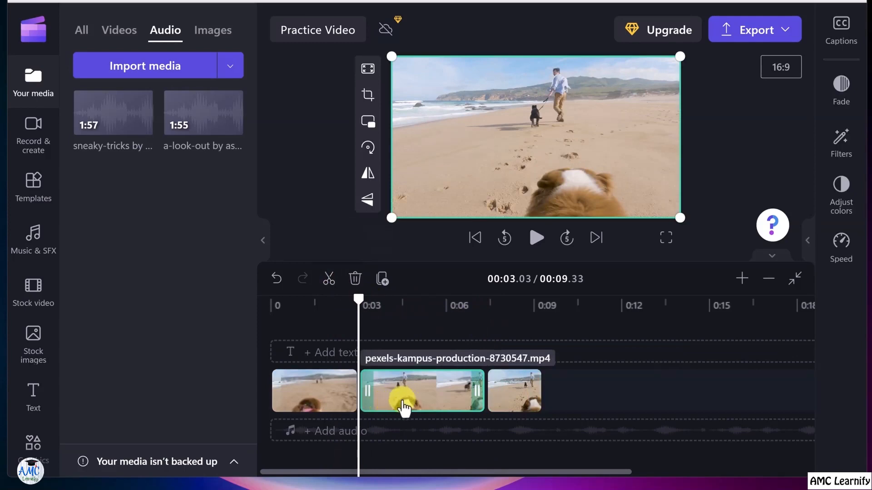
pyautogui.moveTo(404, 405); pyautogui.dragTo(587, 386)
pyautogui.moveTo(523, 390); pyautogui.dragTo(483, 391)
pyautogui.moveTo(563, 403); pyautogui.dragTo(521, 397)
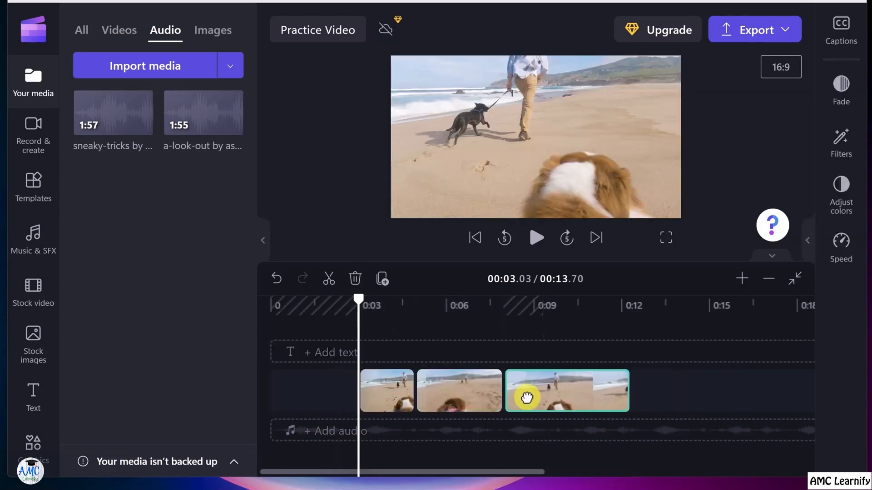
pyautogui.moveTo(358, 297); pyautogui.dragTo(412, 309)
pyautogui.press('space')
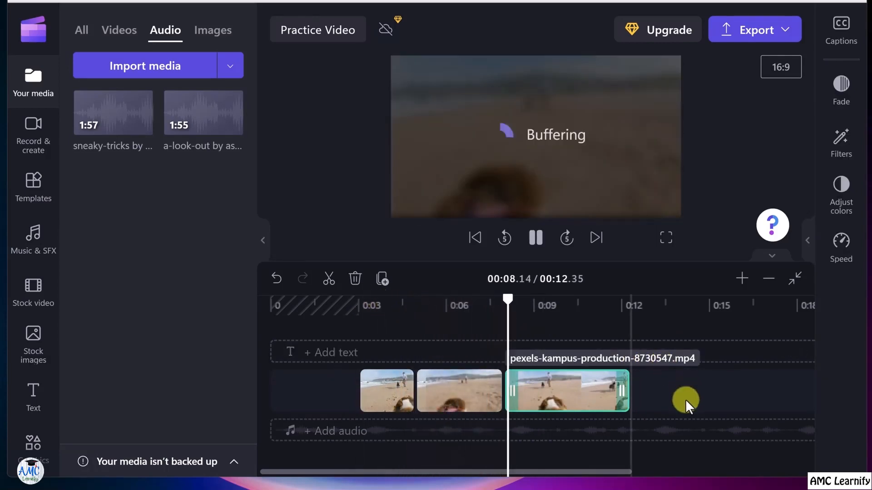
pyautogui.press('space')
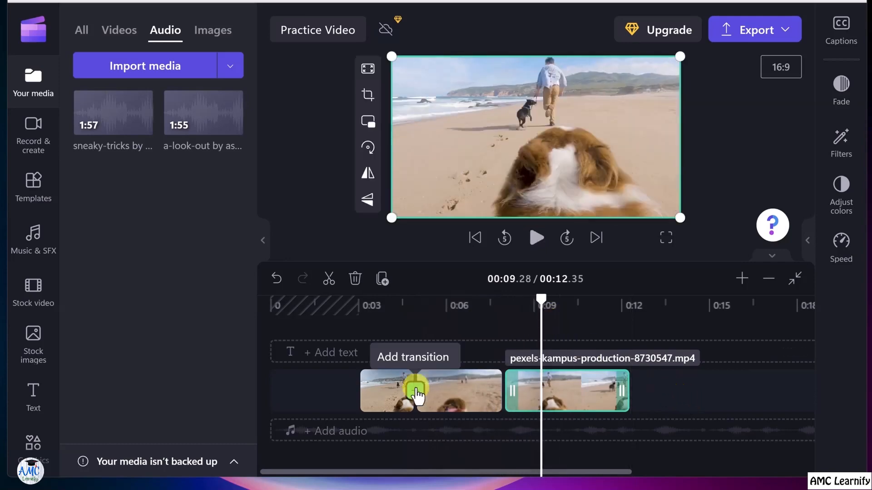
# Step: Undo the reordering of the three beach clip pieces
pyautogui.click(277, 280)
pyautogui.click(277, 279)
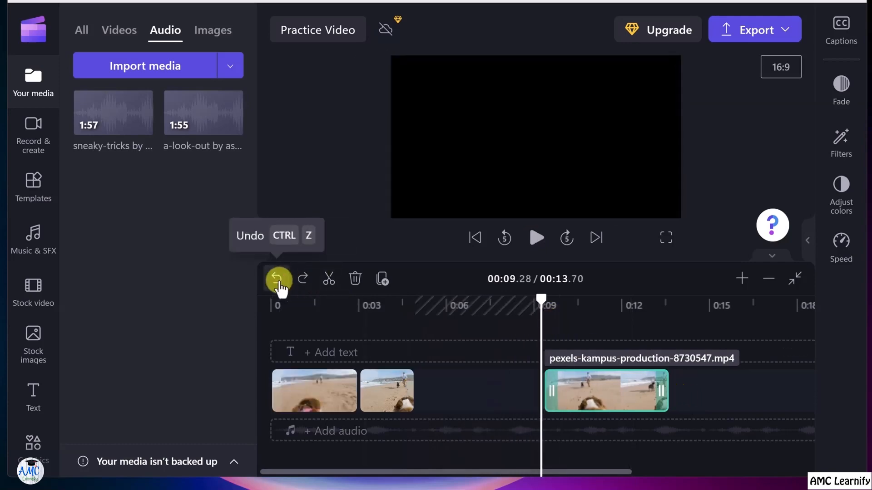
pyautogui.click(277, 279)
# Step: Delete the middle beach piece and move the end piece directly against the opening piece
pyautogui.click(417, 403)
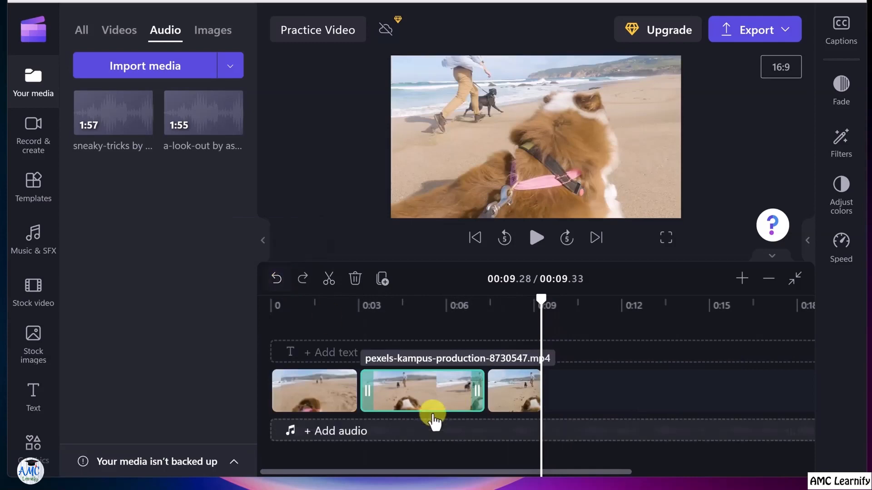
pyautogui.click(355, 279)
pyautogui.moveTo(518, 401); pyautogui.dragTo(384, 400)
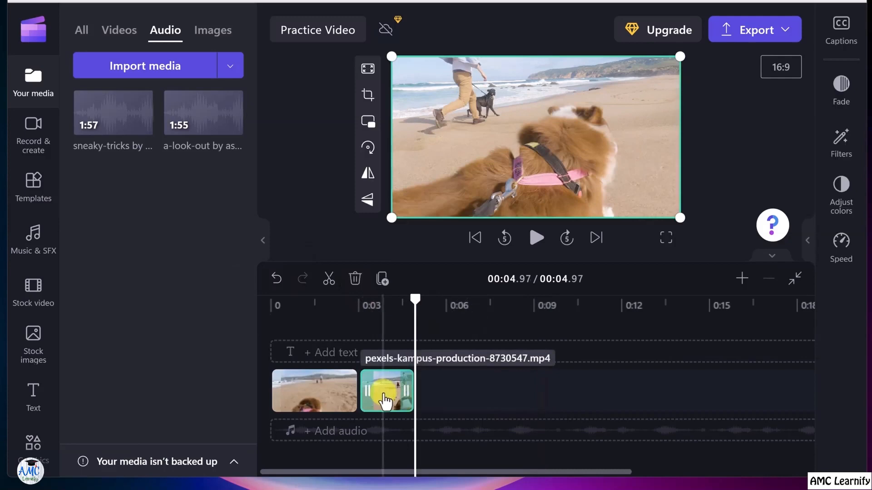
# Step: Undo the piece deletion and both splits, and try to stretch the whole beach clip past its original end
pyautogui.click(277, 279)
pyautogui.click(277, 278)
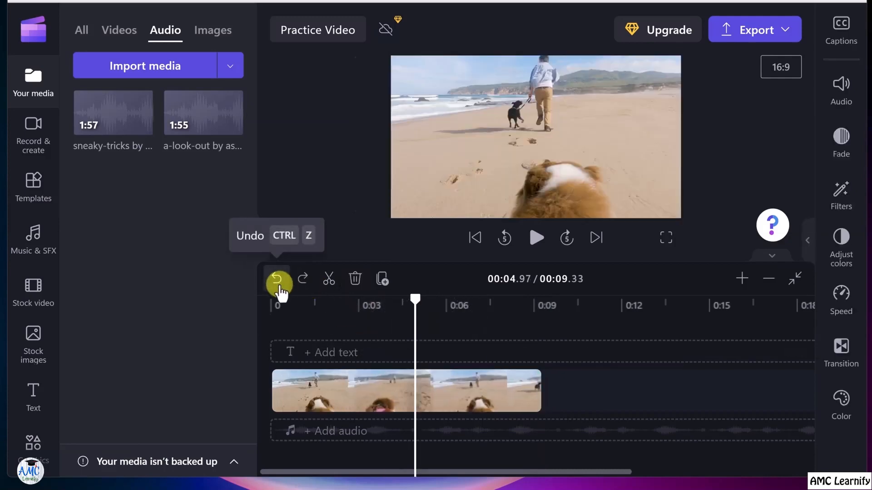
pyautogui.moveTo(538, 399); pyautogui.dragTo(576, 396)
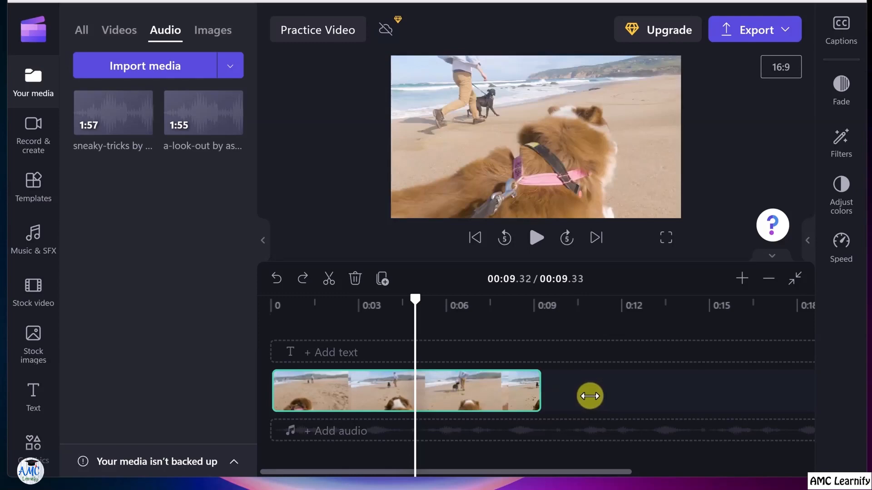
pyautogui.moveTo(589, 396); pyautogui.dragTo(538, 398)
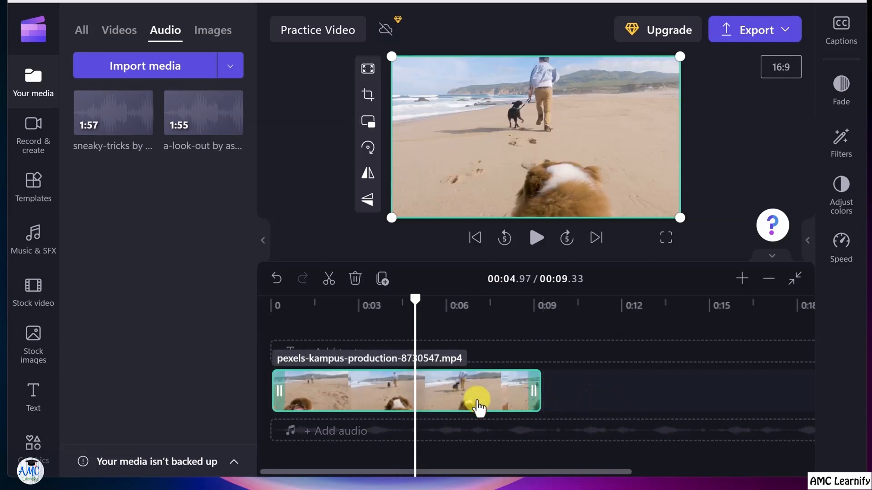
# Step: Place pexels-pixabay-39317.jpg a little after the beach clip, extend its end to 00:20.50, and trim its start slightly
pyautogui.click(209, 41)
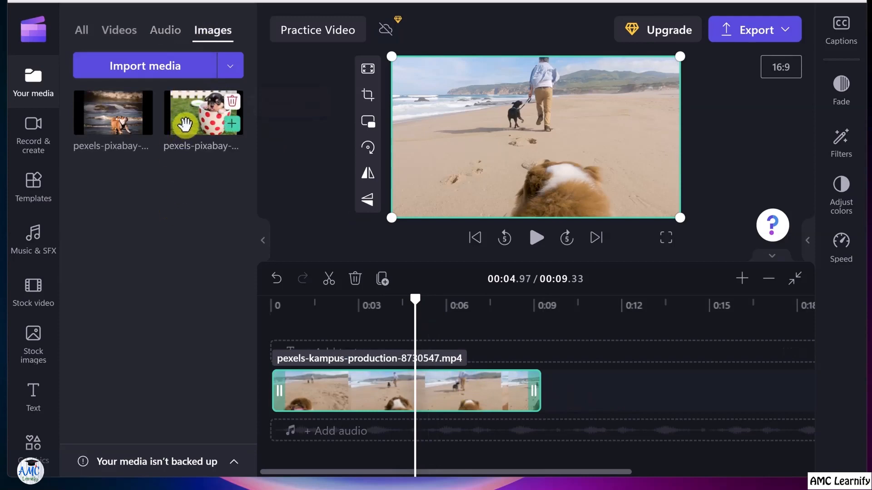
pyautogui.moveTo(181, 124); pyautogui.dragTo(583, 402)
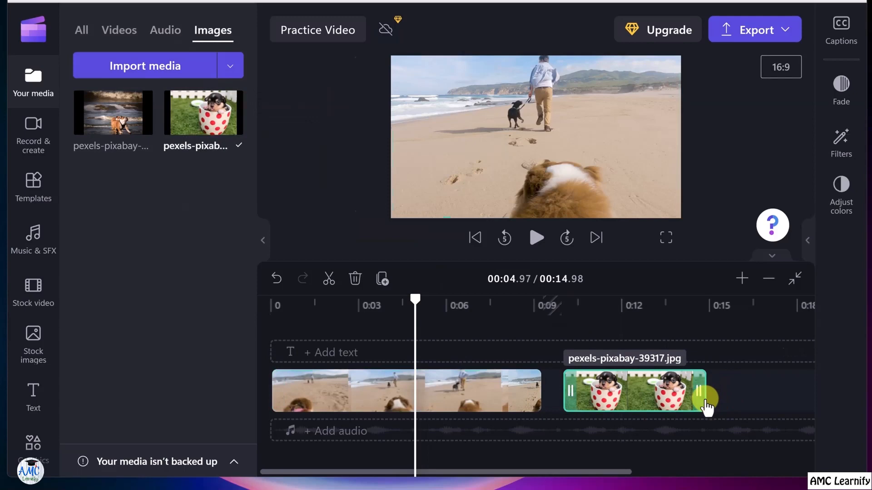
pyautogui.moveTo(703, 399); pyautogui.dragTo(783, 401)
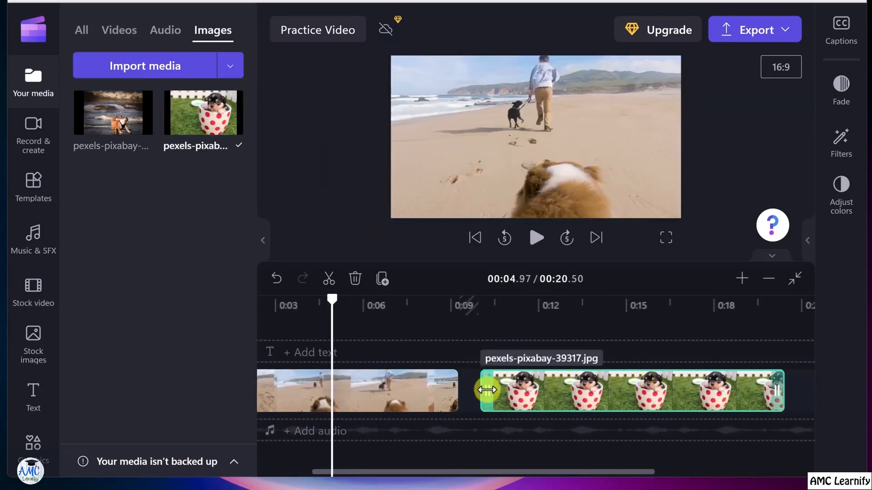
pyautogui.moveTo(486, 389)
pyautogui.mouseDown()
pyautogui.moveTo(752, 393)
pyautogui.moveTo(495, 394)
pyautogui.mouseUp()
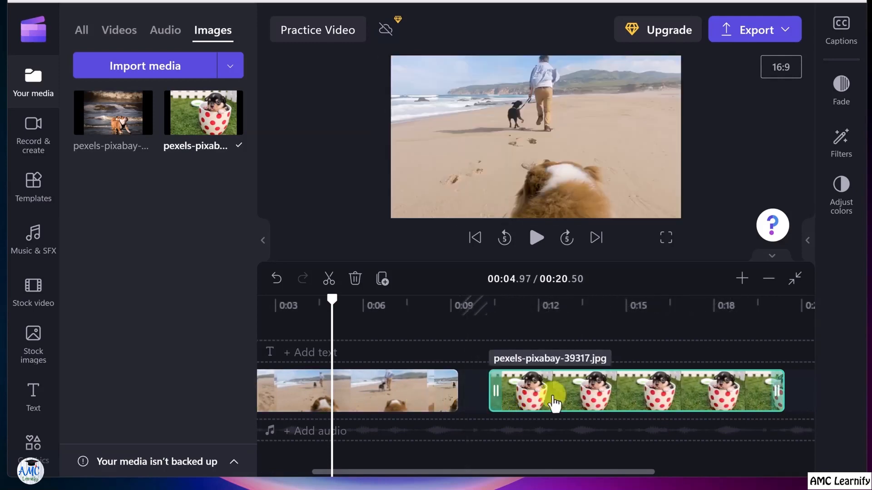
# Step: Split the puppy image clip at 00:15.18
pyautogui.click(618, 334)
pyautogui.moveTo(622, 334); pyautogui.dragTo(628, 335)
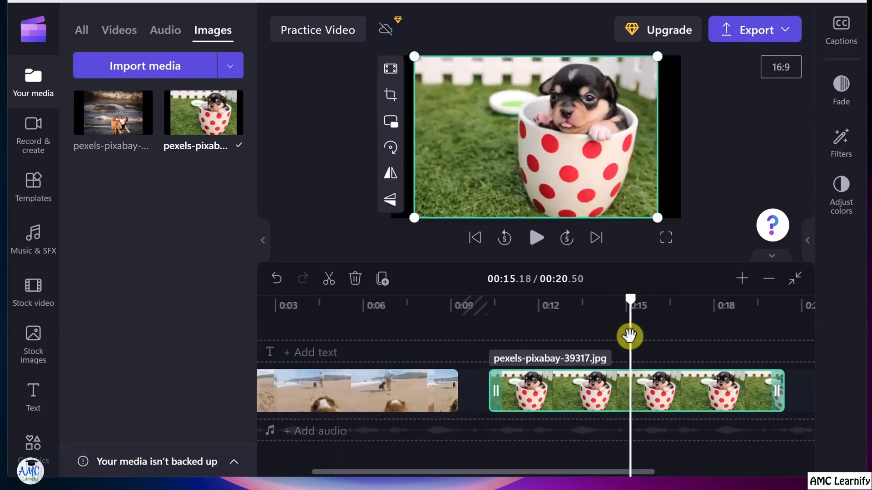
pyautogui.click(328, 279)
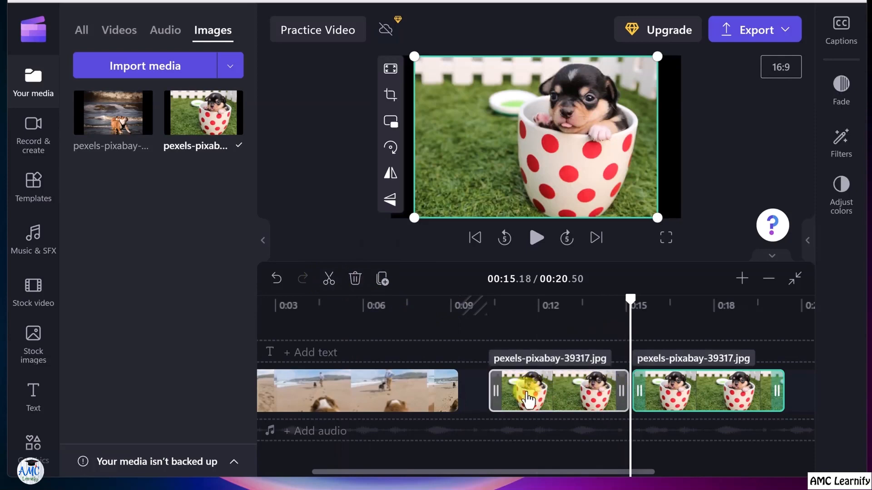
# Step: Duplicate the beach clip on the timeline
pyautogui.click(380, 388)
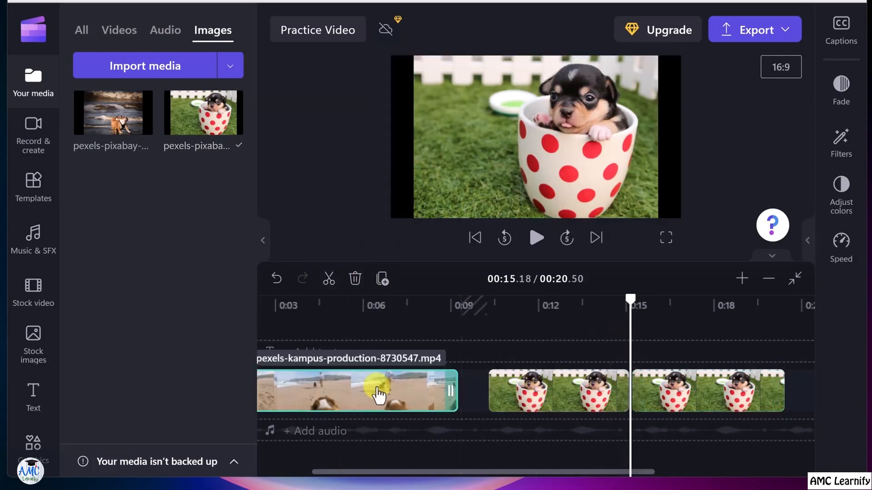
pyautogui.click(382, 279)
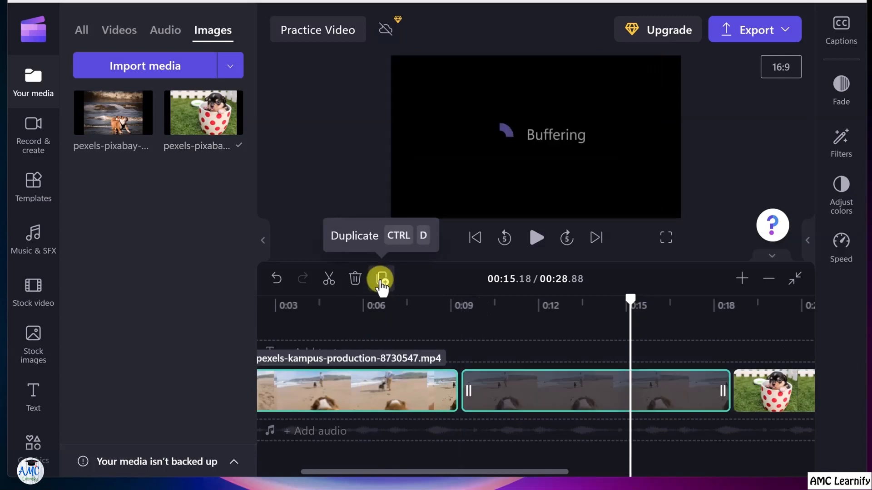
# Step: Delete the duplicated beach clip and the puppy image piece directly after it
pyautogui.click(498, 390)
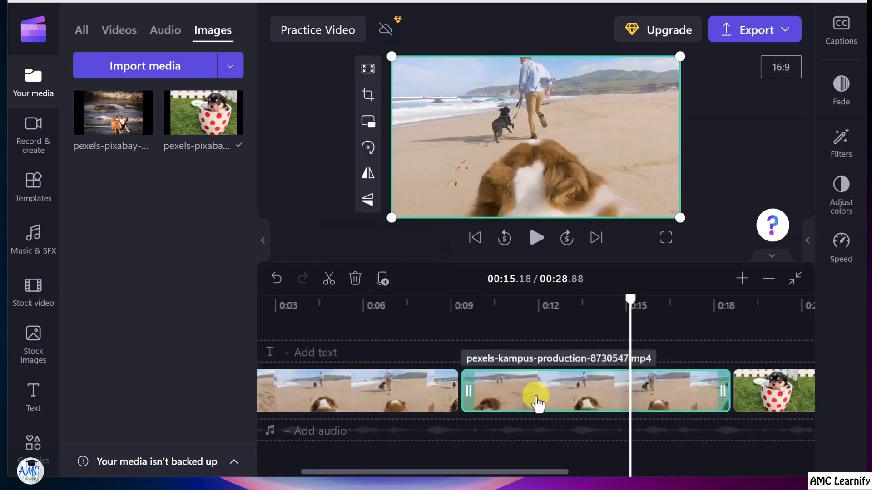
pyautogui.press('Delete')
pyautogui.click(741, 395)
pyautogui.press('Delete')
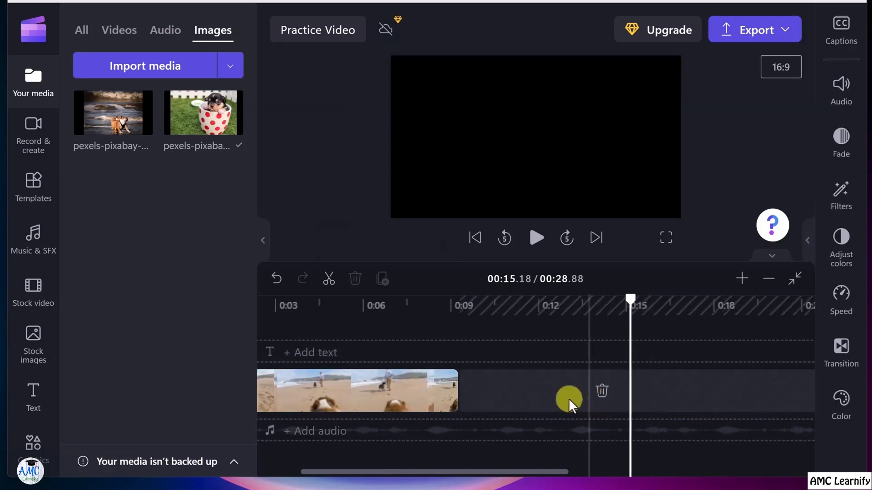
# Step: Shift the beach clip about 2 seconds later and place the sneaky-tricks music on the audio track beneath it
pyautogui.moveTo(374, 394); pyautogui.dragTo(433, 393)
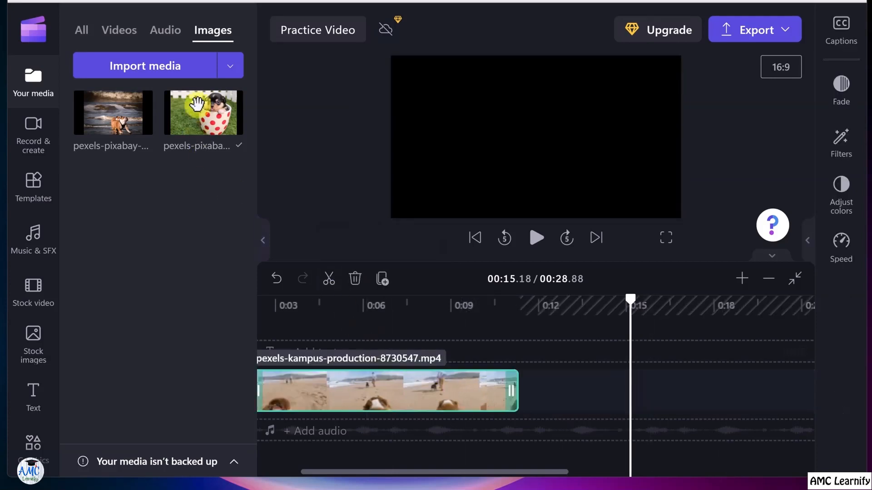
pyautogui.click(164, 38)
pyautogui.moveTo(117, 126)
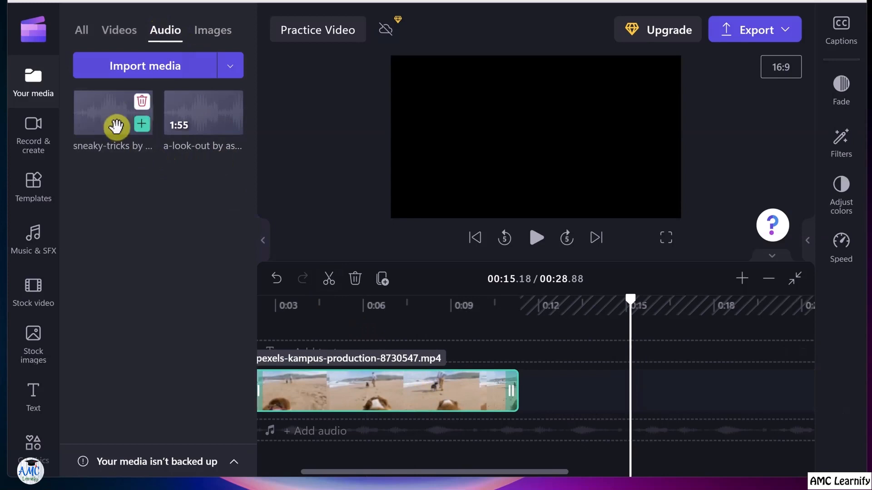
pyautogui.moveTo(108, 122); pyautogui.dragTo(394, 438)
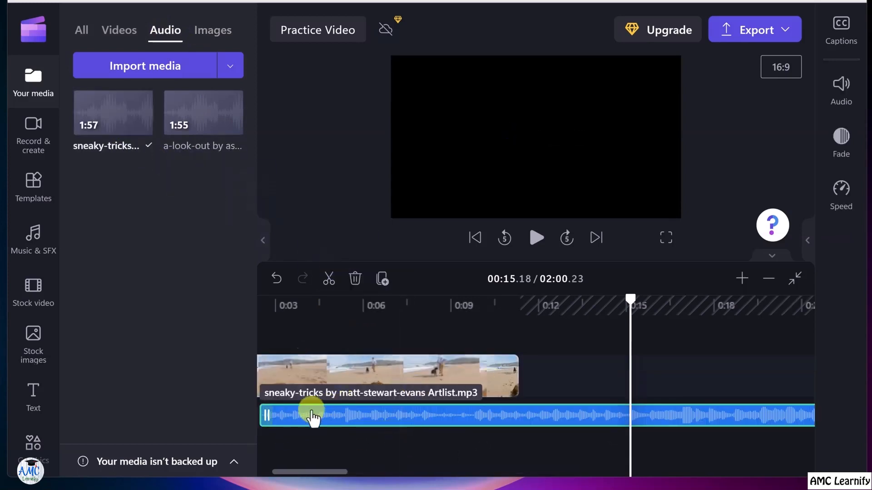
# Step: Trim the start of the sneaky-tricks music slightly and move it close to the beginning of the timeline
pyautogui.moveTo(263, 414)
pyautogui.mouseDown()
pyautogui.moveTo(321, 416)
pyautogui.moveTo(252, 405)
pyautogui.moveTo(280, 420)
pyautogui.moveTo(273, 418)
pyautogui.mouseUp()
pyautogui.moveTo(351, 421); pyautogui.dragTo(311, 415)
# Step: Split the sneaky-tricks music at 00:15.18 and move the playhead back to about 8 seconds
pyautogui.click(329, 279)
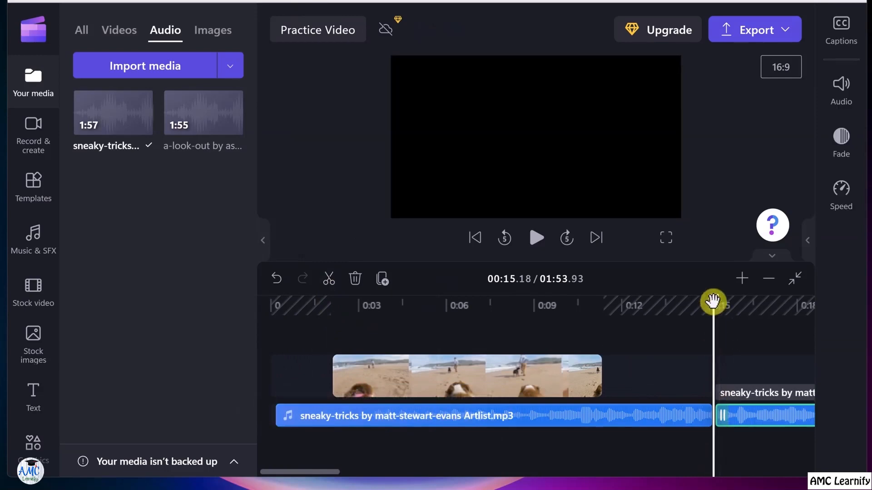
pyautogui.moveTo(712, 301); pyautogui.dragTo(512, 309)
# Step: Shorten the first sneaky-tricks piece to about 10 seconds from its end and shift it about 2.5 seconds later beneath the beach clip
pyautogui.click(654, 416)
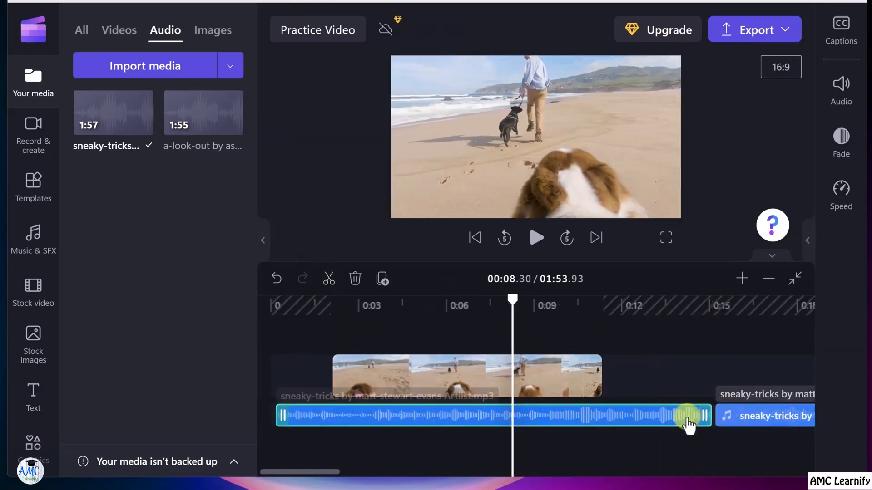
pyautogui.moveTo(707, 416); pyautogui.dragTo(568, 415)
pyautogui.moveTo(443, 415); pyautogui.dragTo(505, 417)
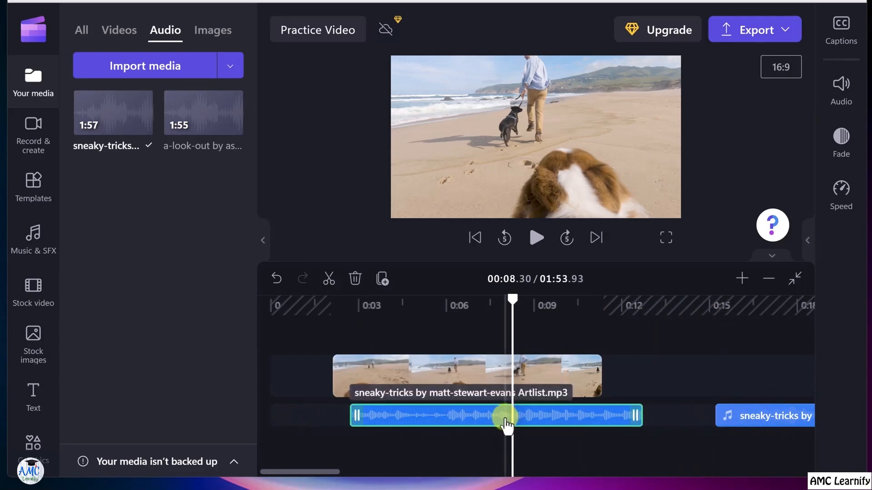
pyautogui.click(367, 388)
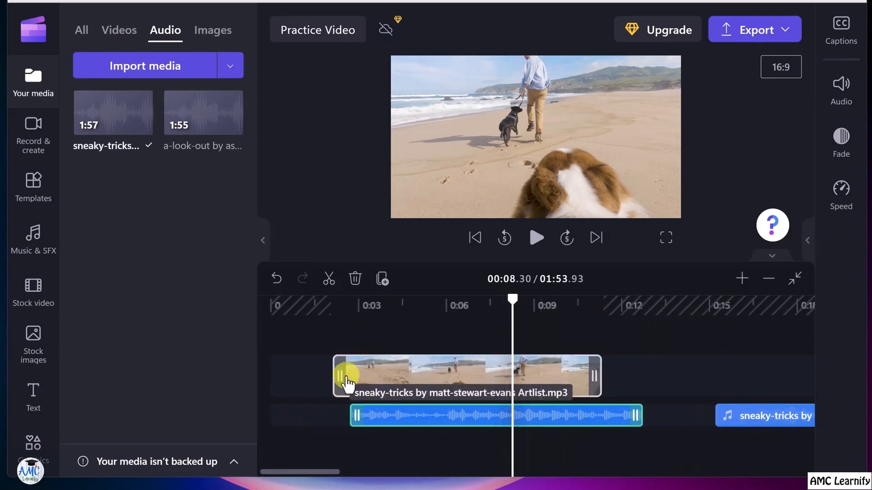
pyautogui.click(325, 375)
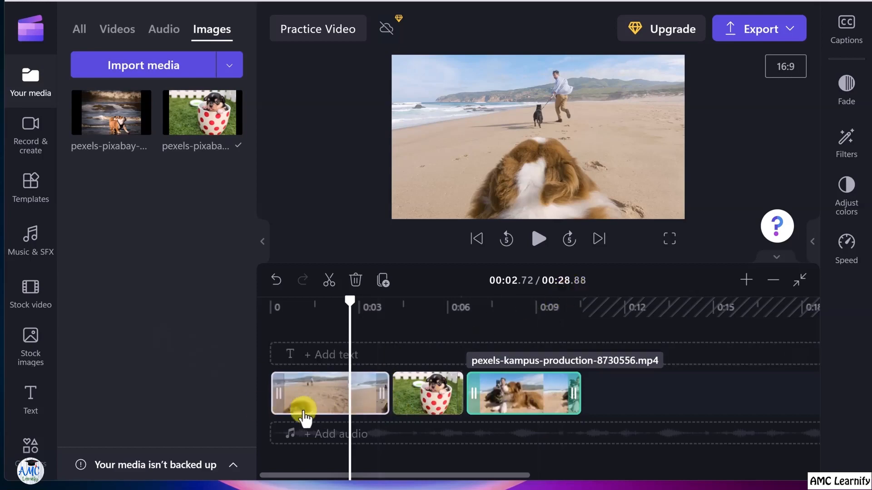
# Step: Add the Groovy title to the text track above the beach clip, near the start of the timeline
pyautogui.click(319, 360)
pyautogui.click(32, 411)
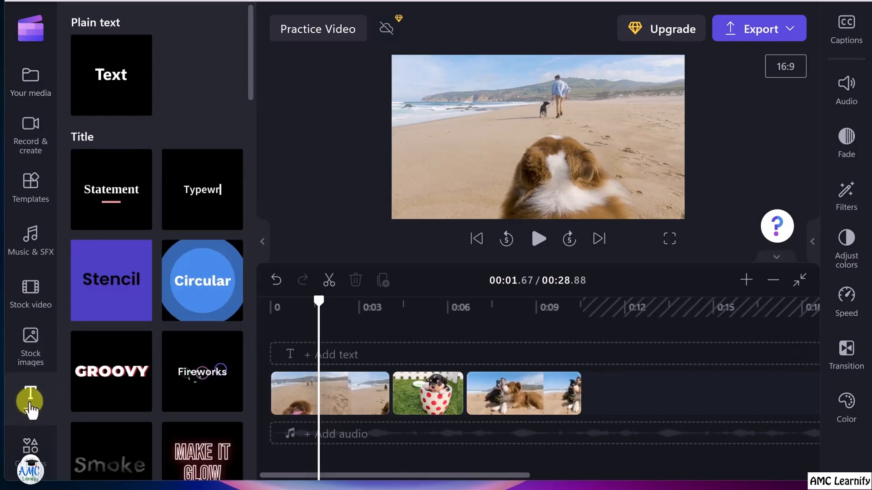
pyautogui.scroll(-2, 120, 263)
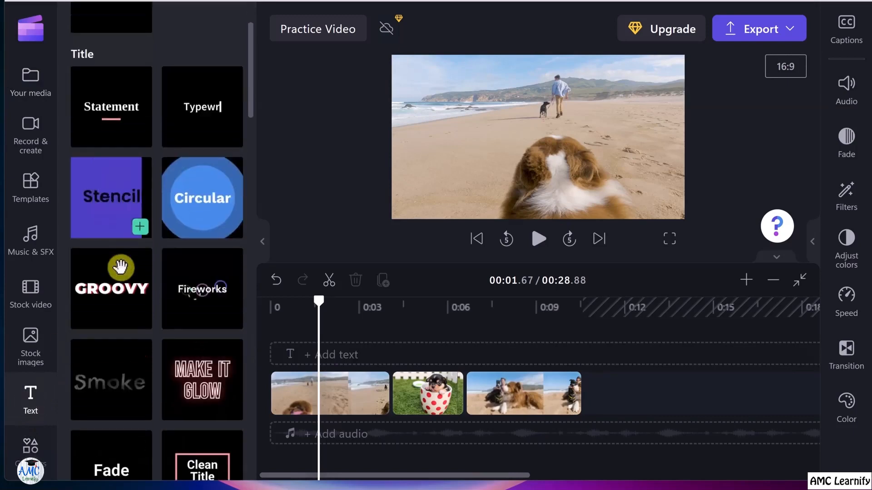
pyautogui.scroll(-10, 121, 271)
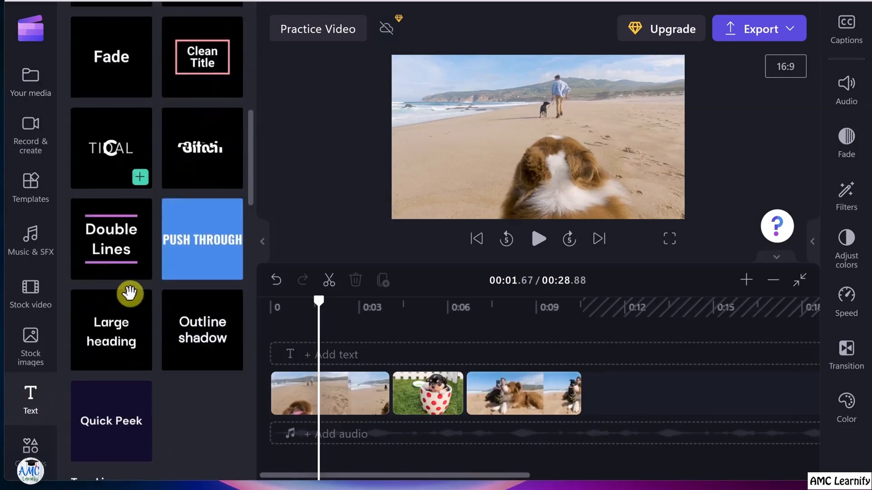
pyautogui.scroll(2, 142, 328)
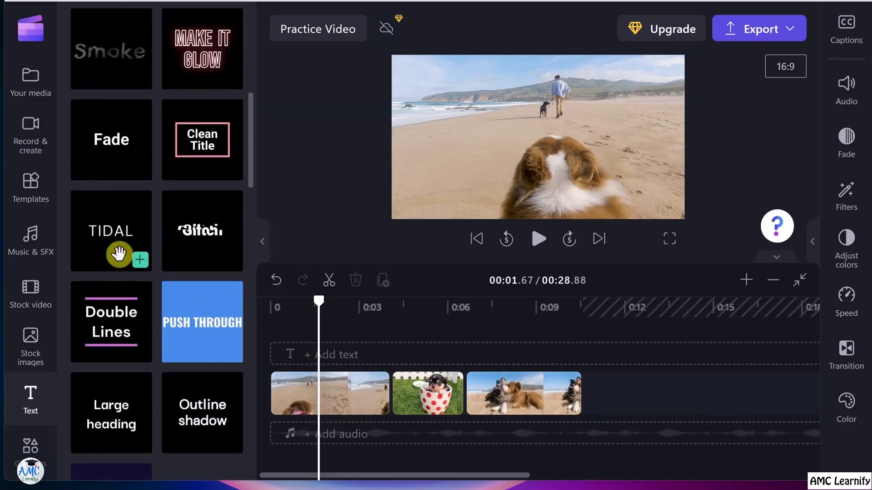
pyautogui.scroll(4, 119, 254)
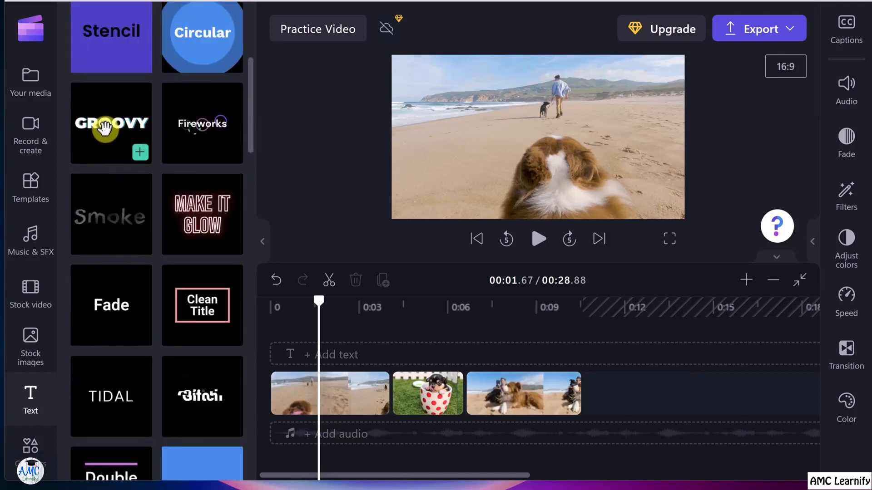
pyautogui.moveTo(329, 290); pyautogui.dragTo(340, 361)
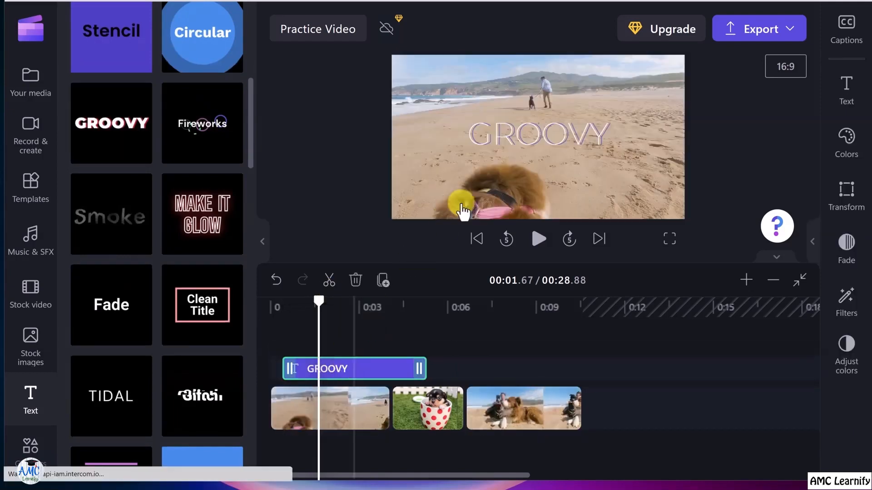
# Step: Change the Groovy title's text to "Hello!" and its font to Anton
pyautogui.click(524, 139)
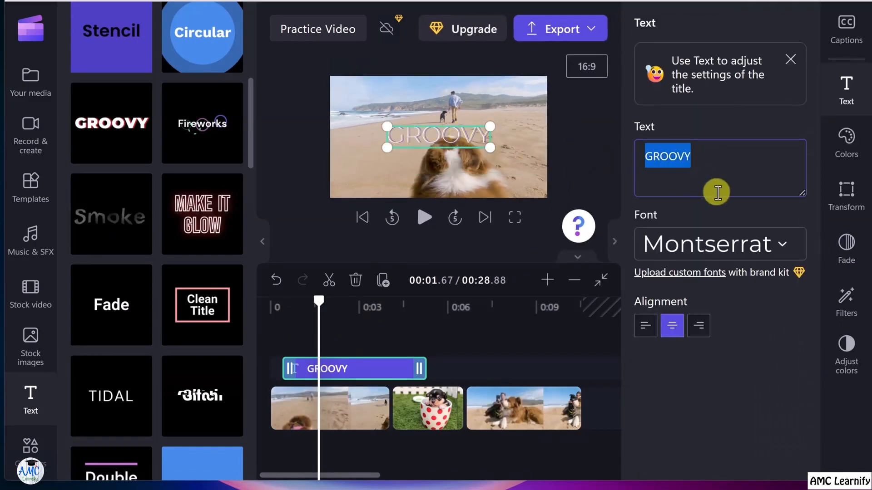
pyautogui.write('Hello!')
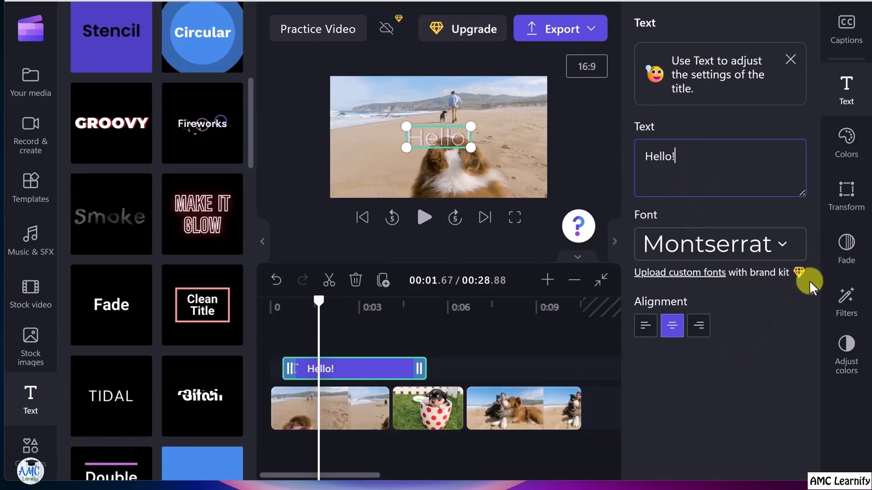
pyautogui.click(789, 250)
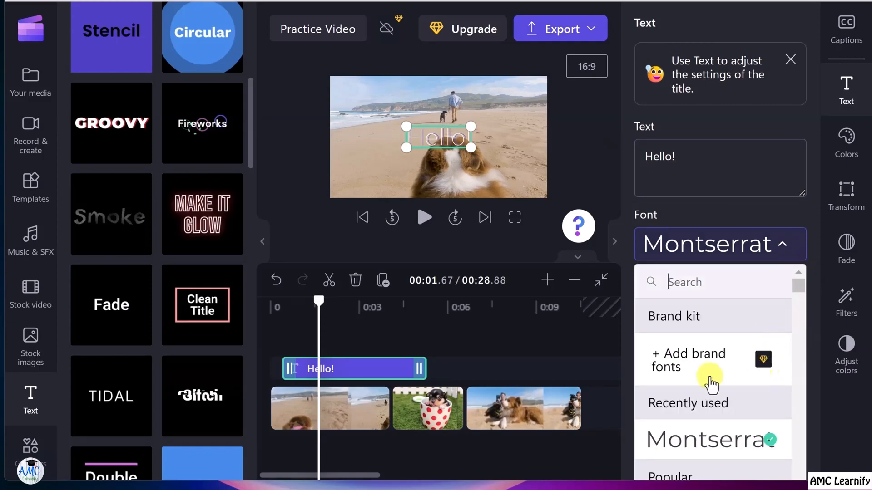
pyautogui.scroll(-3, 699, 388)
pyautogui.click(696, 358)
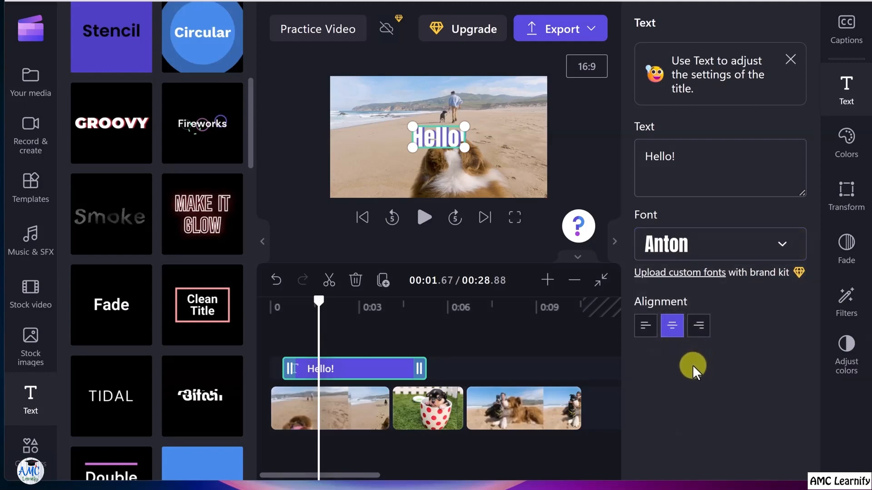
pyautogui.click(615, 242)
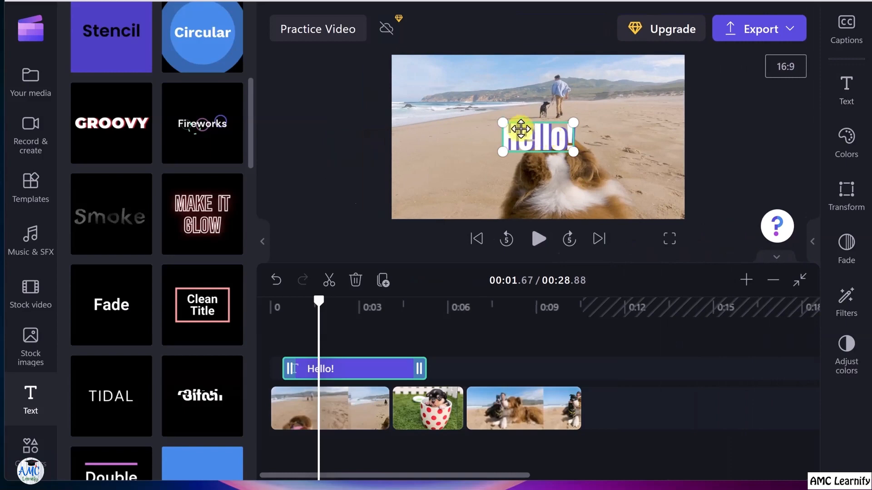
# Step: Enlarge the Hello! title in the upper-left area of the video frame and play the video from the start
pyautogui.moveTo(520, 129); pyautogui.dragTo(459, 93)
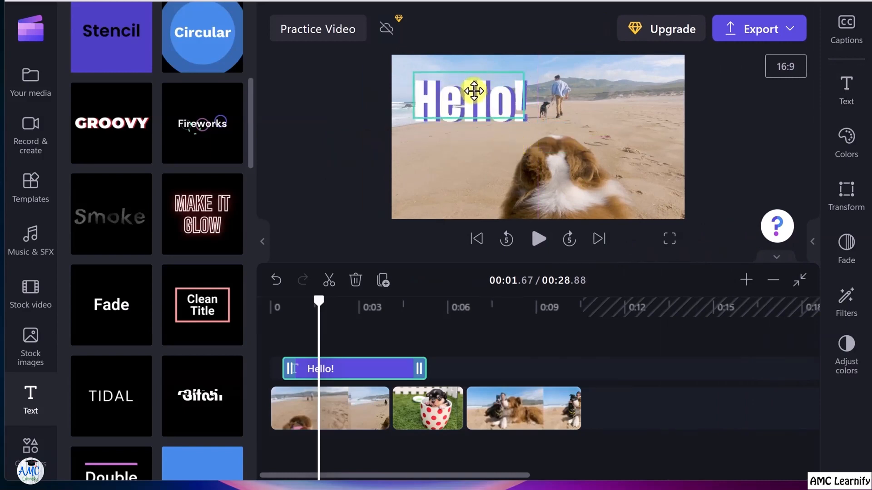
pyautogui.moveTo(301, 305); pyautogui.dragTo(277, 307)
pyautogui.press('space')
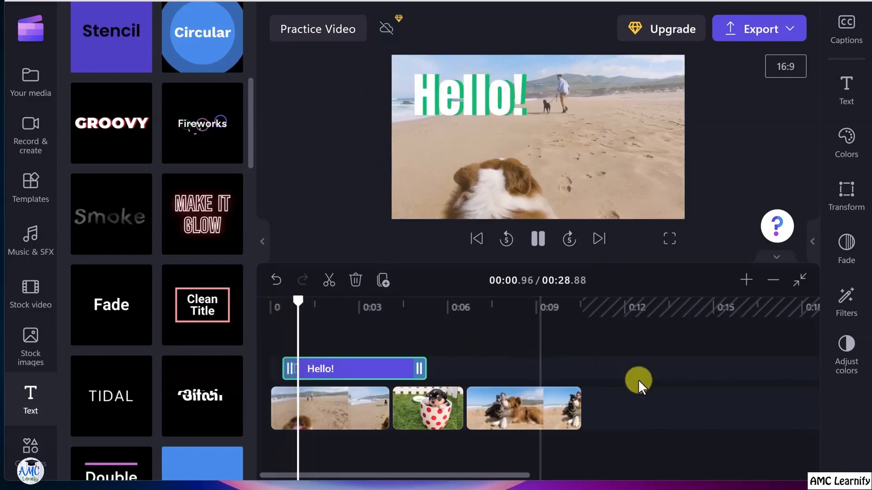
pyautogui.click(376, 371)
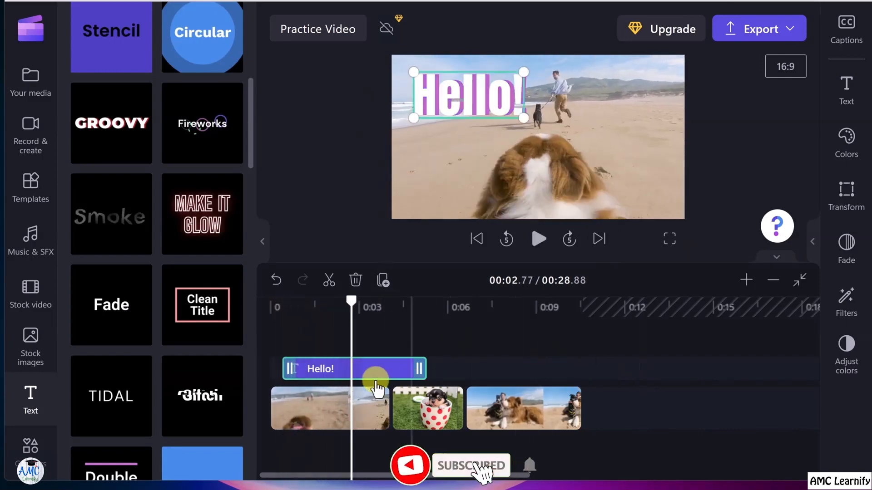
# Step: Preview the Hello! title about 3 seconds later on the timeline, and move it to the very start
pyautogui.moveTo(336, 369); pyautogui.dragTo(421, 371)
pyautogui.press('space')
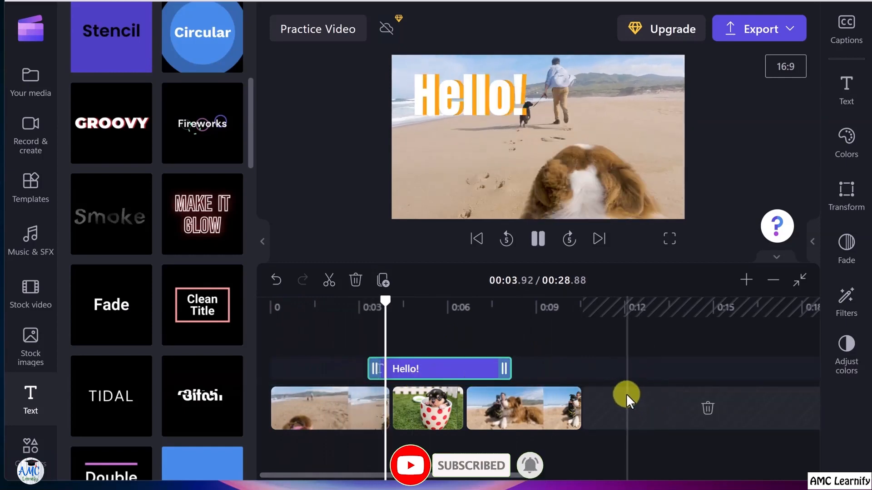
pyautogui.press('space')
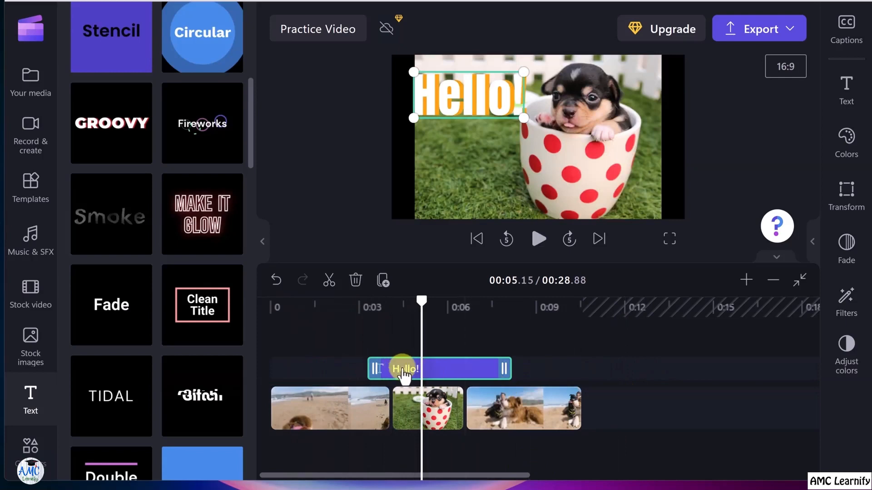
pyautogui.moveTo(398, 367); pyautogui.dragTo(323, 369)
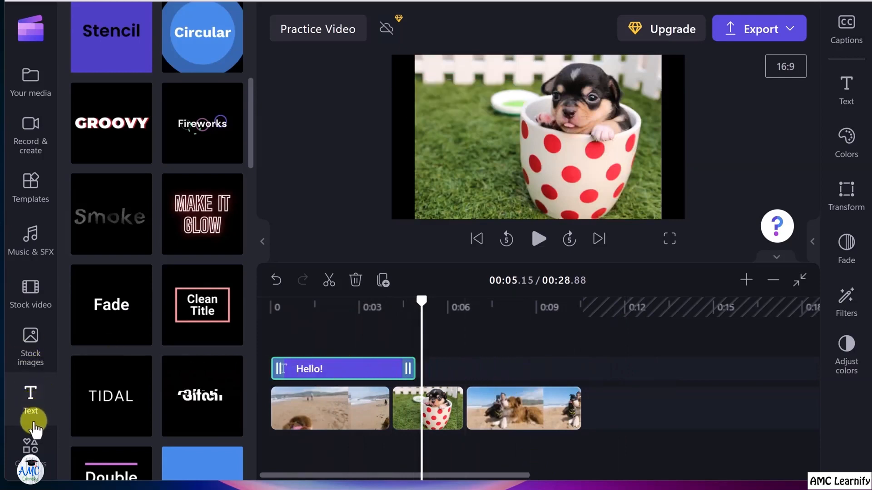
# Step: Add the Beams transition between the beach clip and the puppy image, and play it back
pyautogui.scroll(-3, 30, 455)
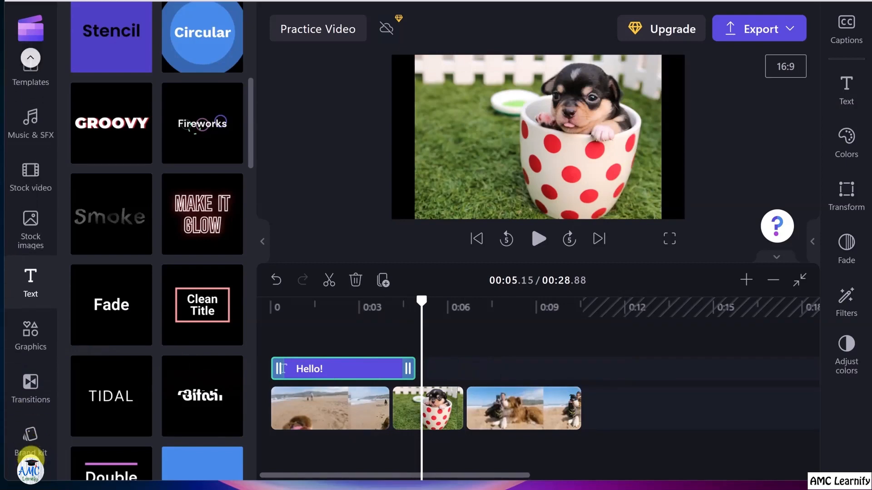
pyautogui.click(31, 400)
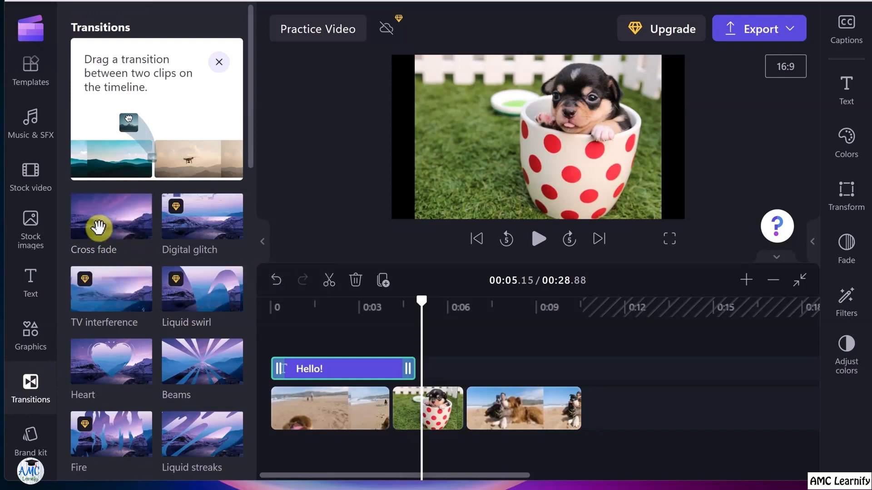
pyautogui.scroll(-2, 112, 258)
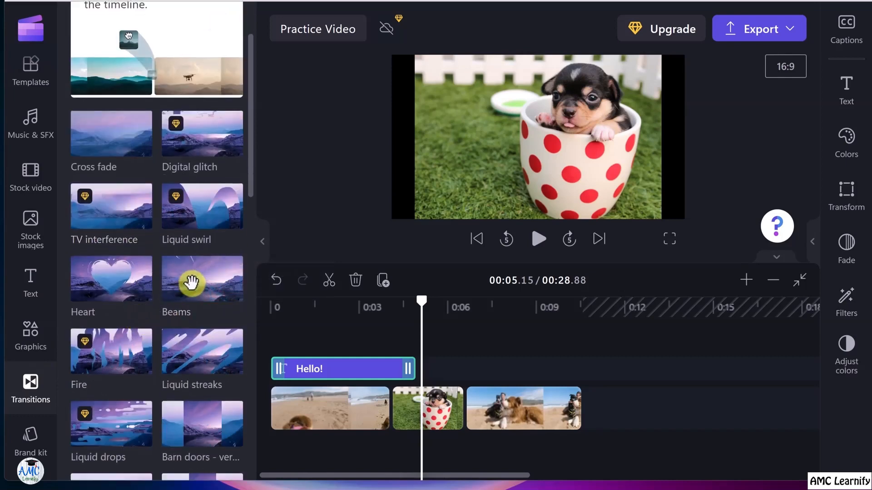
pyautogui.moveTo(205, 294)
pyautogui.mouseDown()
pyautogui.moveTo(376, 428)
pyautogui.moveTo(444, 420)
pyautogui.moveTo(399, 410)
pyautogui.moveTo(503, 414)
pyautogui.moveTo(394, 413)
pyautogui.mouseUp()
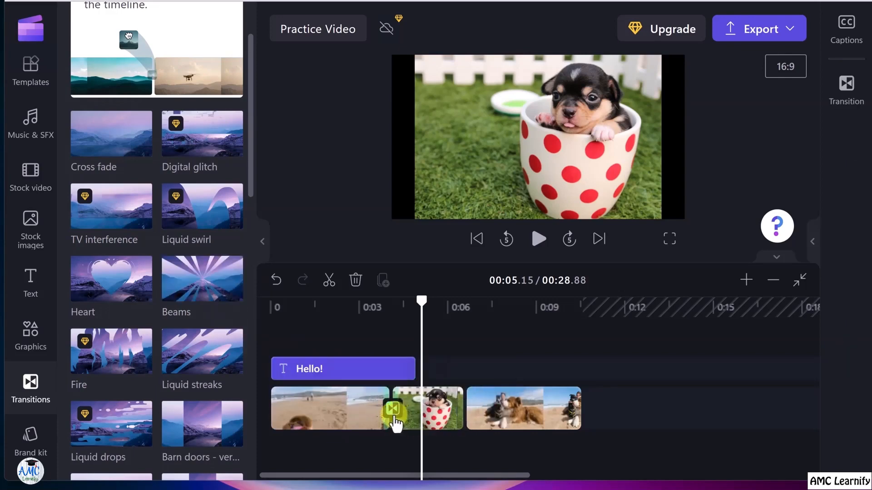
pyautogui.moveTo(422, 298); pyautogui.dragTo(368, 299)
pyautogui.press('space')
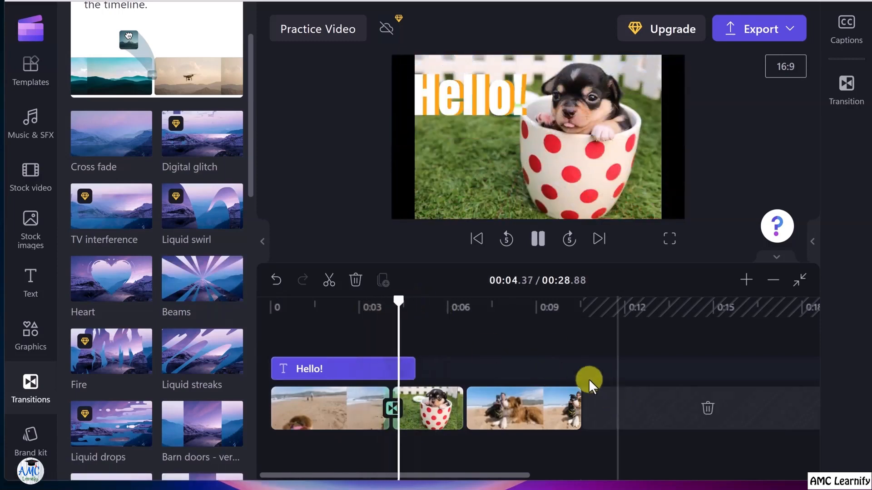
pyautogui.press('space')
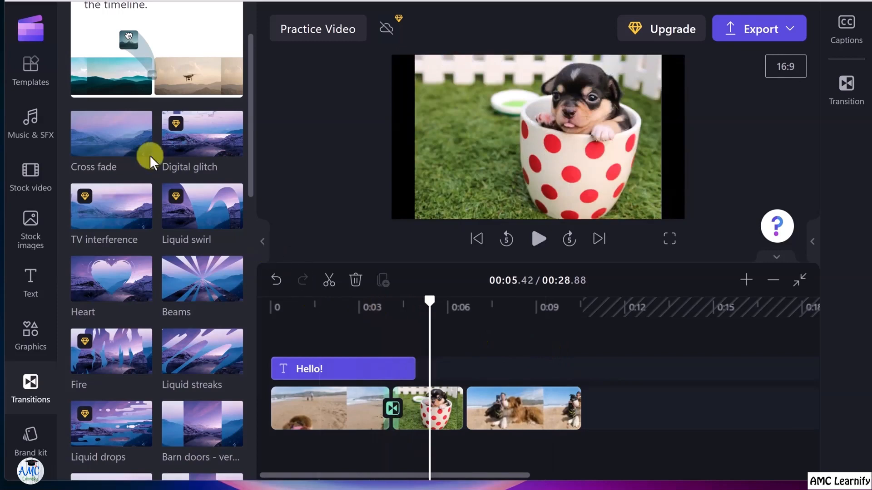
# Step: Add the Cross fade transition between the puppy image and the last dog clip, and play it back
pyautogui.moveTo(111, 142); pyautogui.dragTo(492, 403)
pyautogui.press('space')
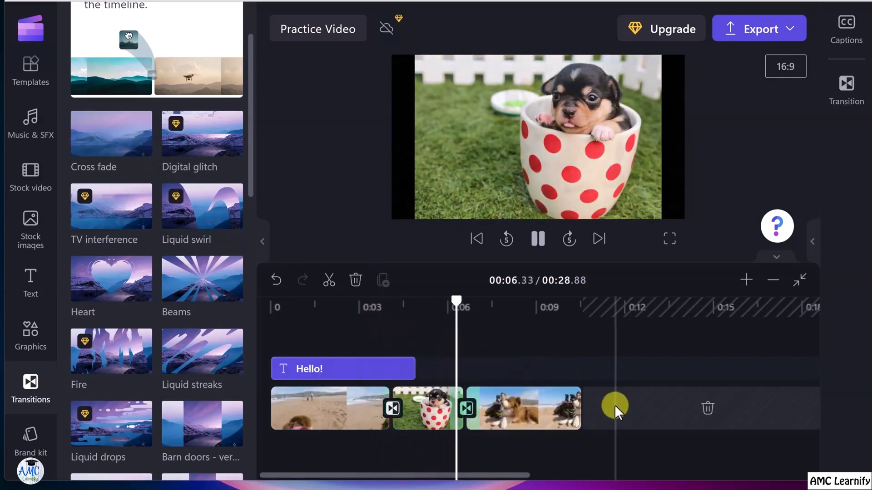
pyautogui.press('space')
pyautogui.click(512, 410)
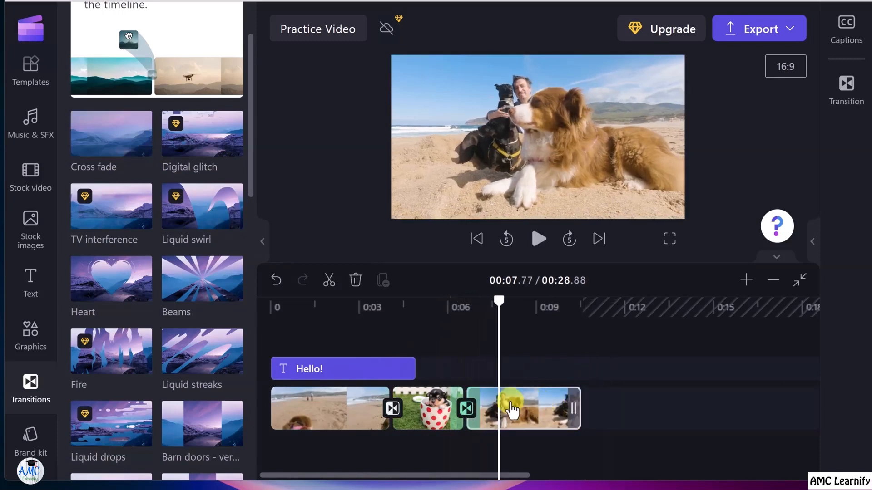
pyautogui.click(466, 410)
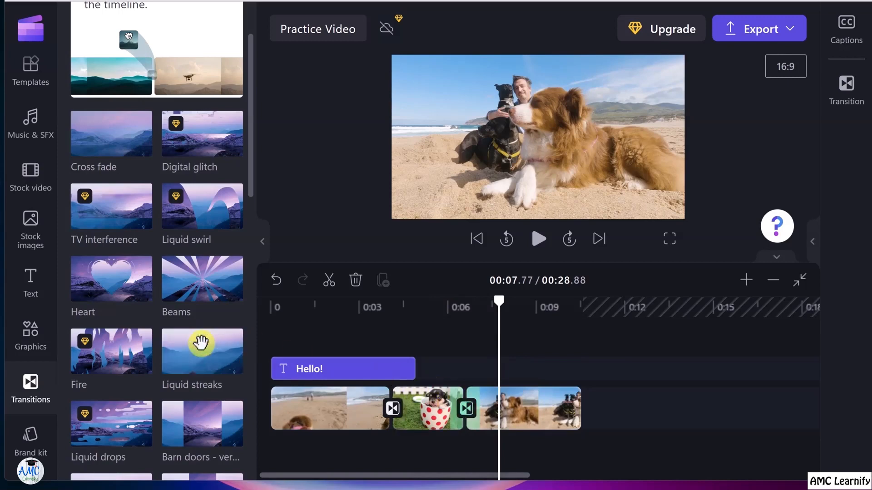
# Step: Add the Sparkle flame sticker from the graphics library to the timeline and close its preview
pyautogui.click(33, 349)
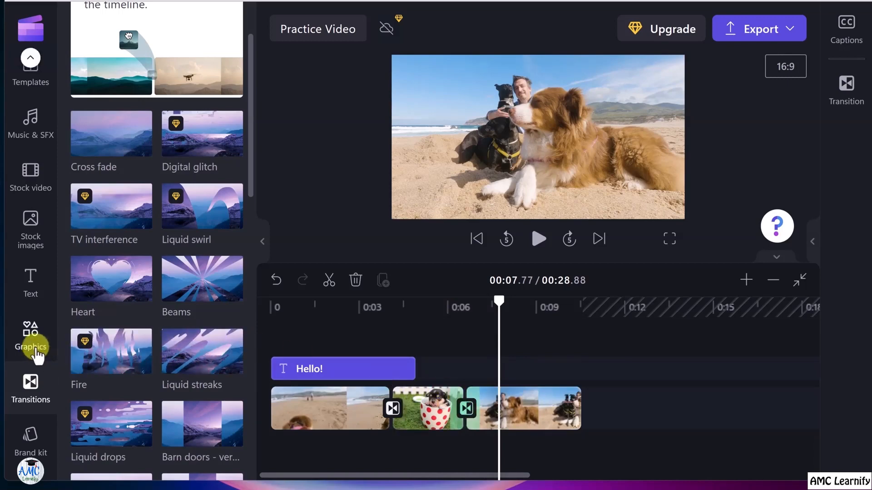
pyautogui.click(39, 347)
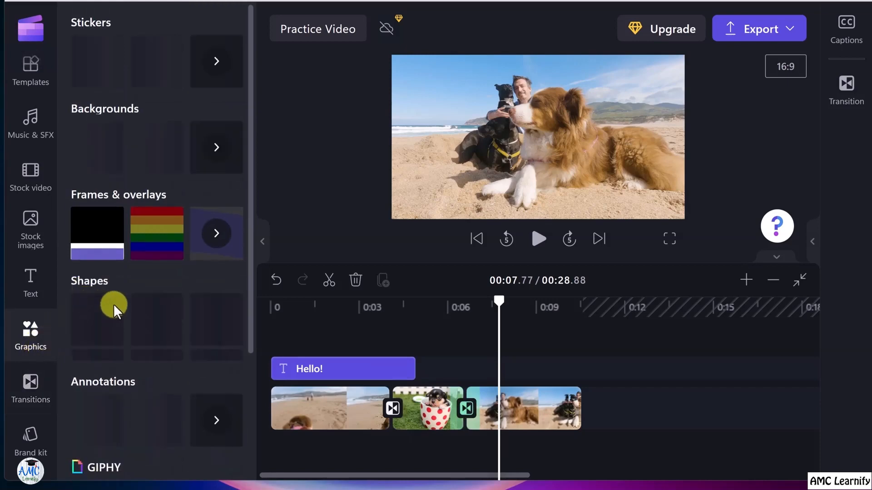
pyautogui.moveTo(144, 302)
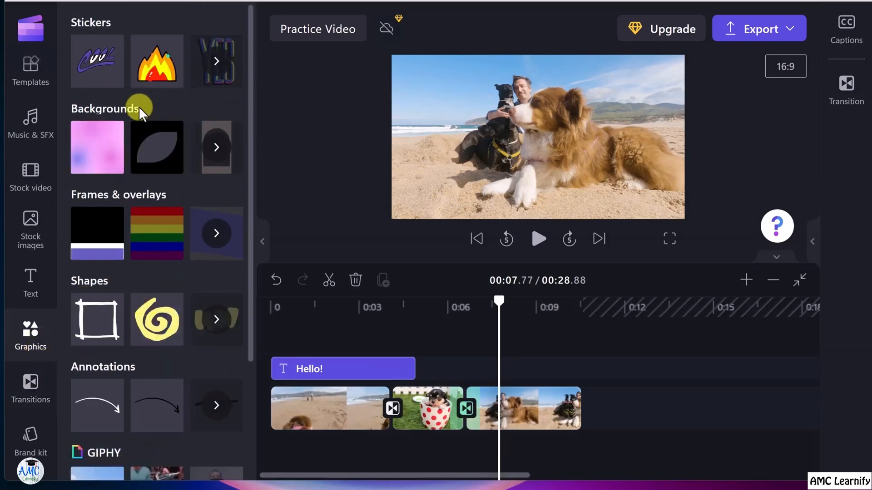
pyautogui.click(148, 75)
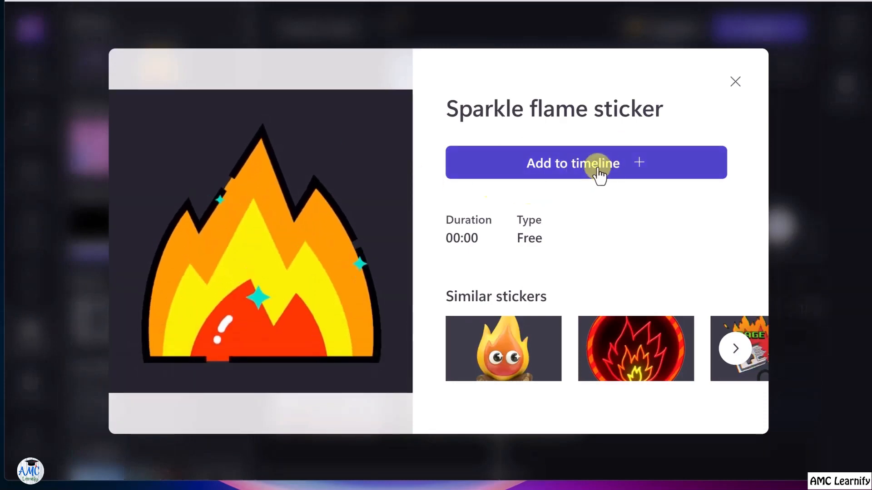
pyautogui.click(596, 170)
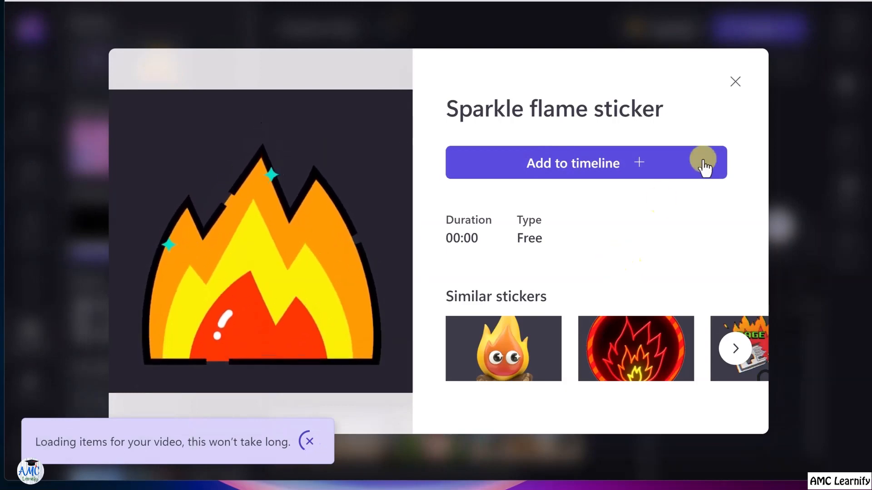
pyautogui.click(735, 83)
# Step: Move the flame sticker to about 5 seconds on the timeline, place it in the lower-left area of the video frame, and play it back
pyautogui.moveTo(568, 398); pyautogui.dragTo(422, 320)
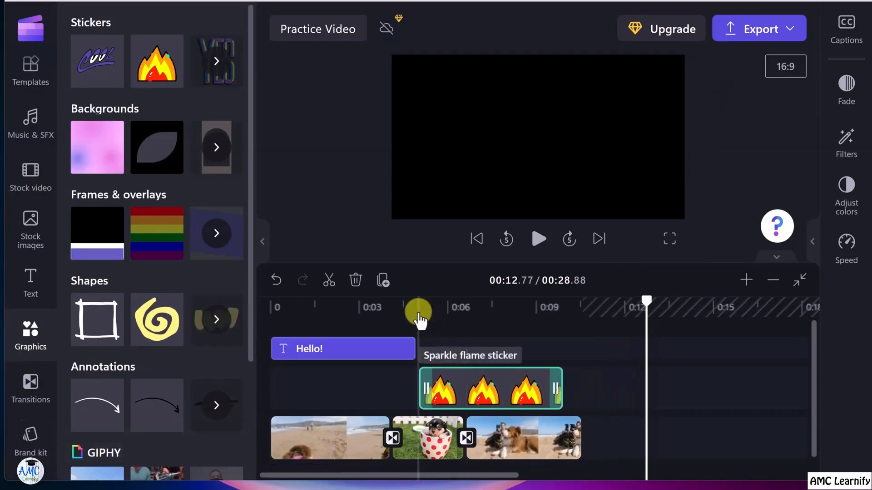
pyautogui.click(418, 318)
pyautogui.moveTo(529, 172); pyautogui.dragTo(446, 213)
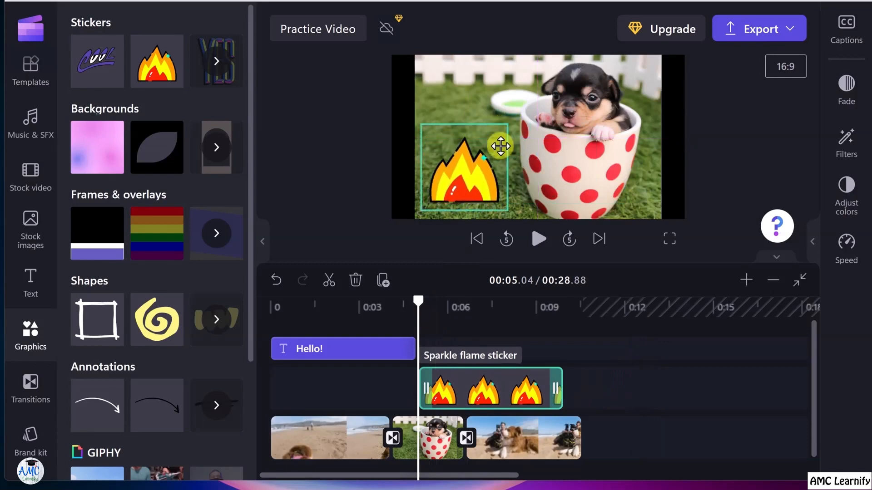
pyautogui.moveTo(420, 299); pyautogui.dragTo(395, 304)
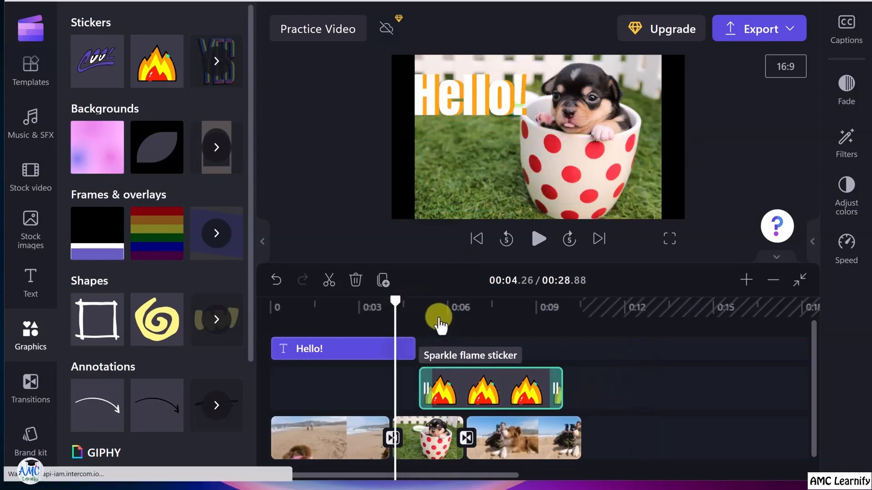
pyautogui.press('space')
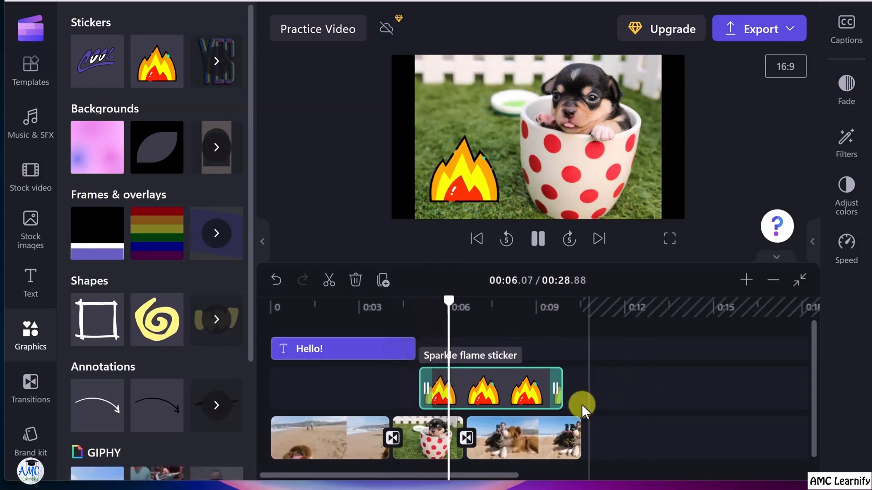
# Step: Move the flame sticker to the very start of the timeline, under the Hello! title, and play that section
pyautogui.moveTo(471, 394); pyautogui.dragTo(321, 394)
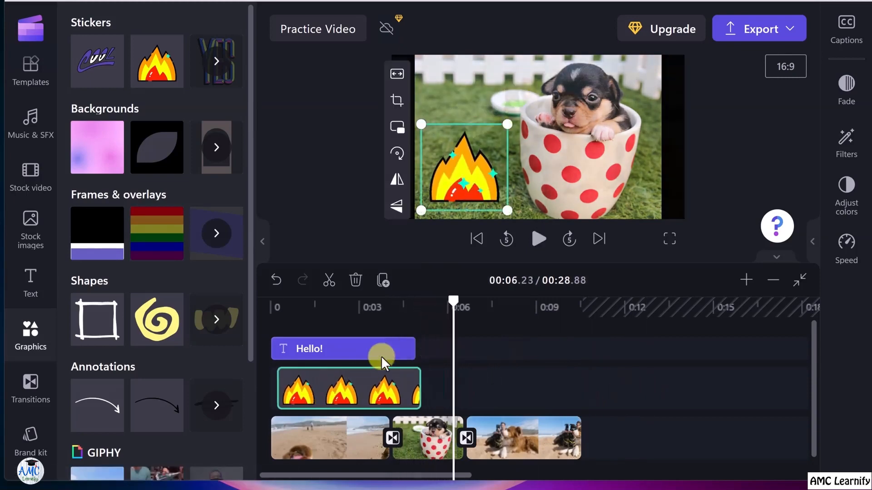
pyautogui.moveTo(451, 305); pyautogui.dragTo(302, 327)
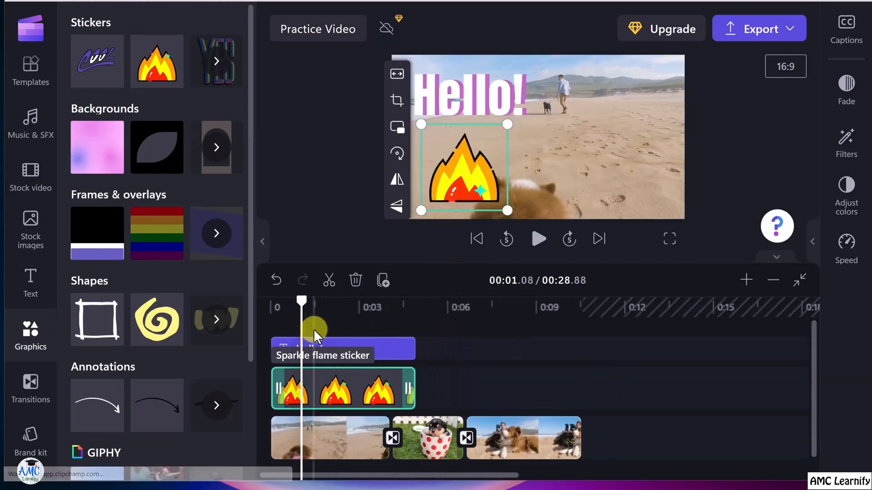
pyautogui.press('space')
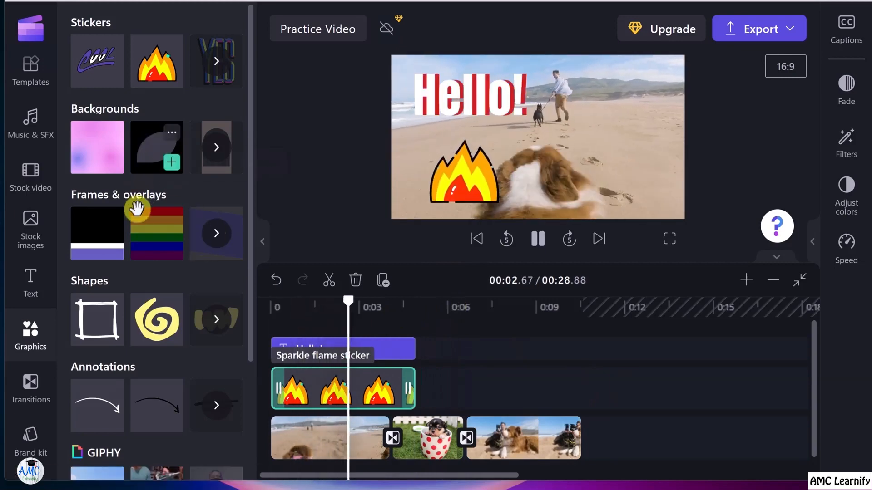
pyautogui.press('space')
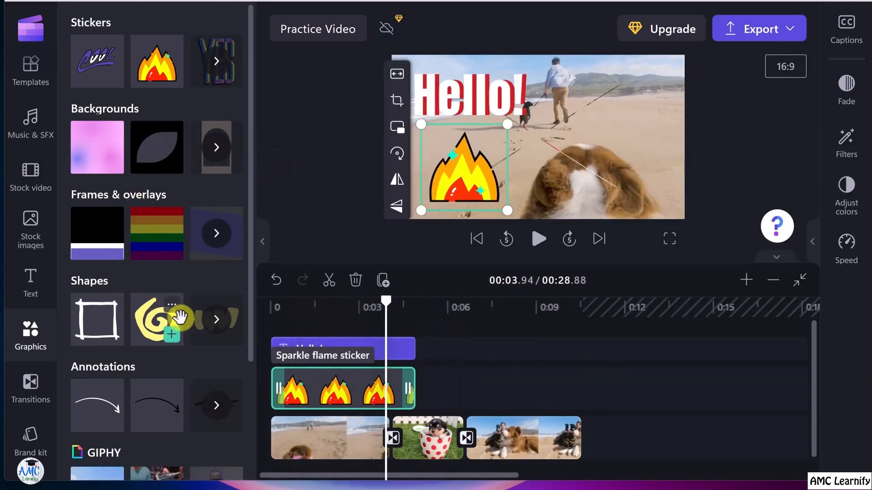
# Step: Delete the Hello! title and the flame sticker from the timeline together
pyautogui.scroll(-2, 179, 318)
pyautogui.scroll(2, 179, 315)
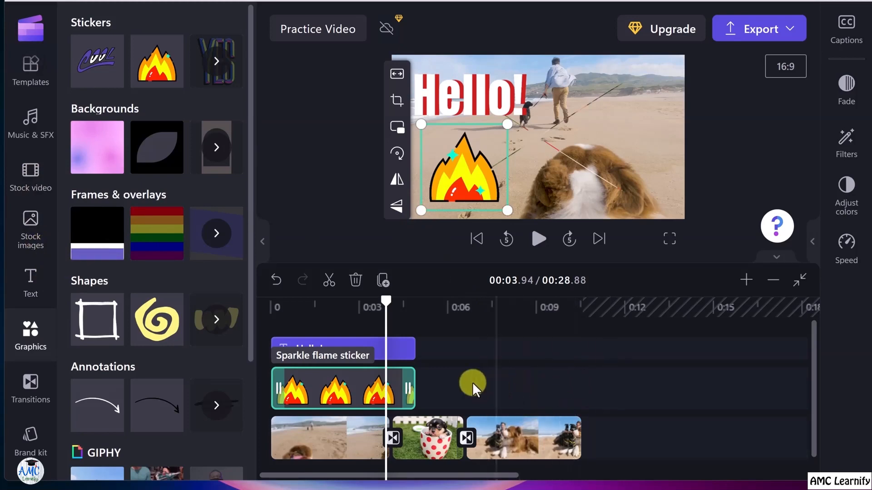
pyautogui.moveTo(496, 387); pyautogui.dragTo(351, 353)
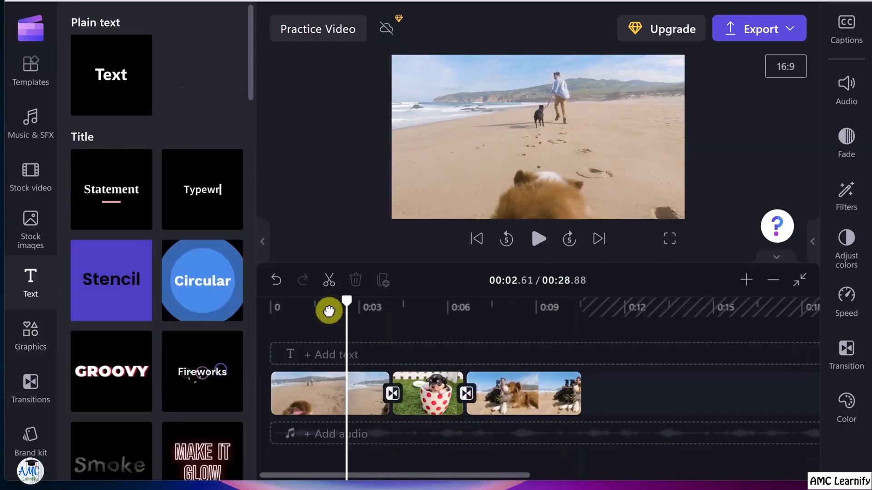
# Step: Play the first moments of the video from the start
pyautogui.moveTo(331, 308); pyautogui.dragTo(264, 316)
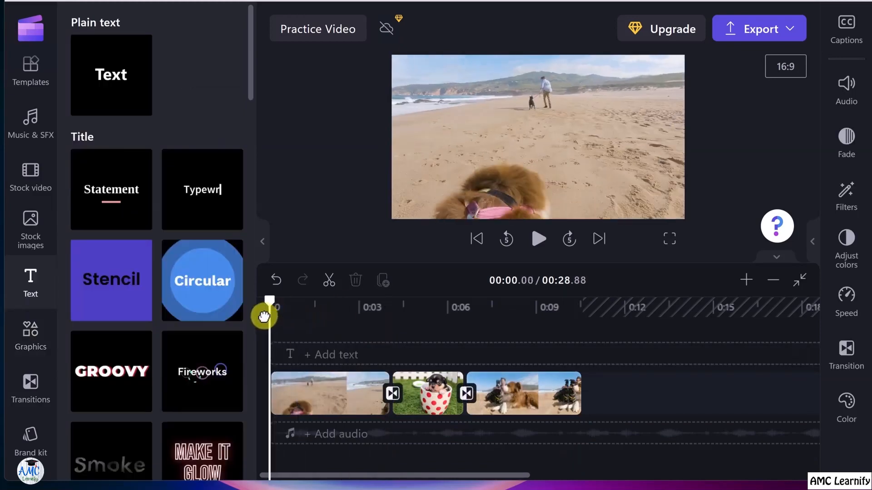
pyautogui.press('space')
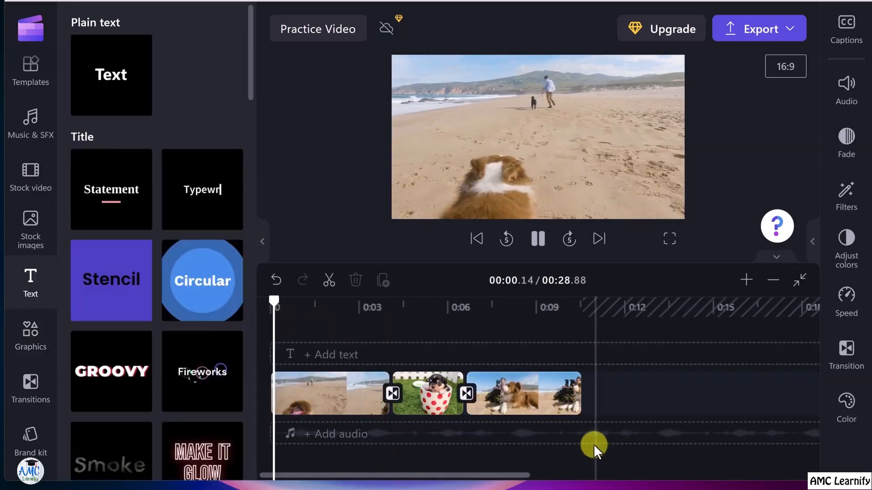
pyautogui.press('space')
# Step: Set a 0.8 s fade-in on the first beach clip
pyautogui.click(307, 400)
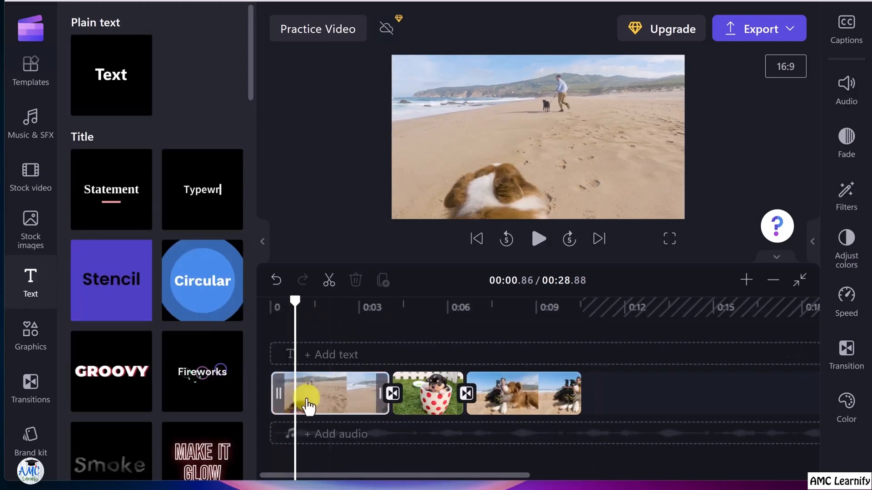
pyautogui.moveTo(295, 301); pyautogui.dragTo(273, 304)
pyautogui.click(847, 89)
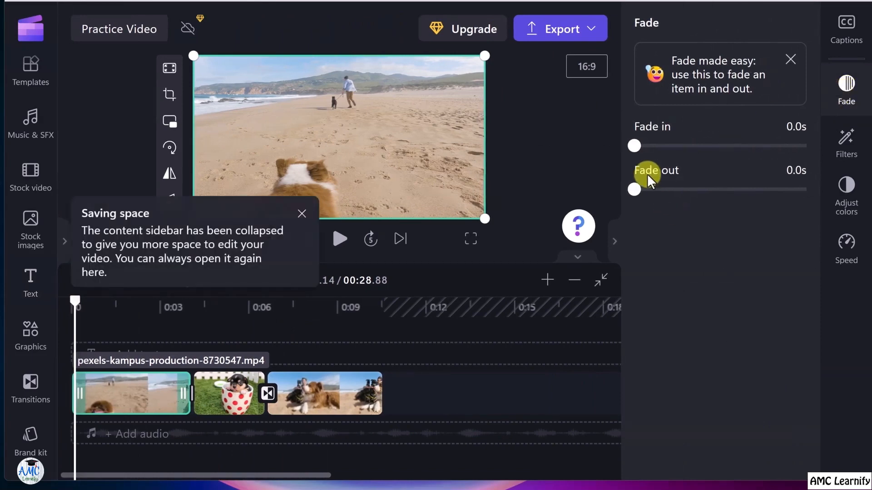
pyautogui.moveTo(648, 148); pyautogui.dragTo(688, 150)
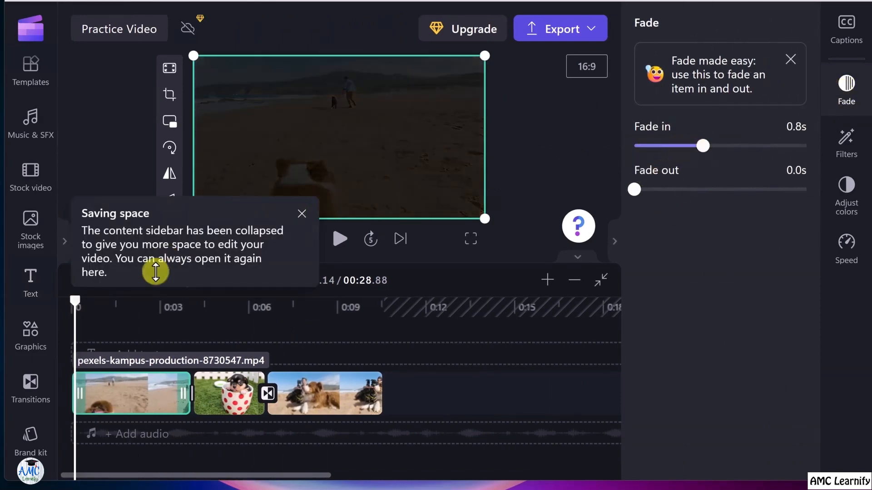
# Step: Review the beach clip's fade-in, dismiss the Saving space notice, and replay the opening from the start
pyautogui.press('space')
pyautogui.press('space')
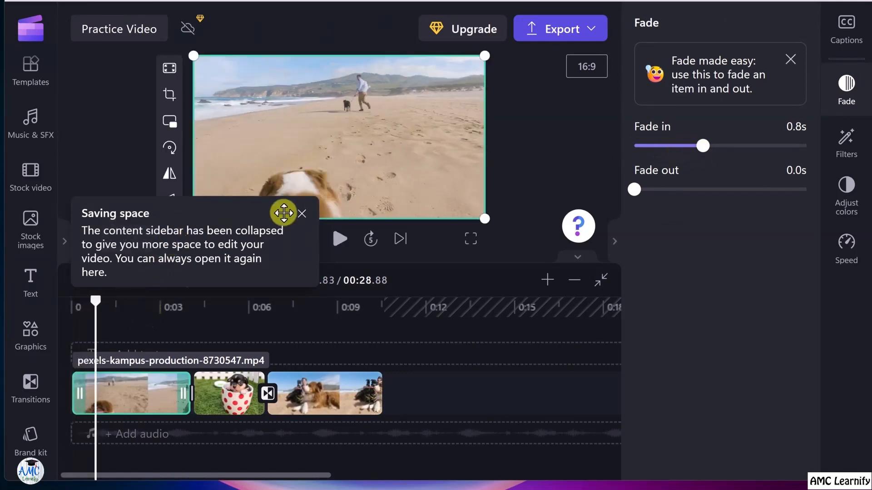
pyautogui.click(302, 215)
pyautogui.click(97, 300)
pyautogui.moveTo(94, 304); pyautogui.dragTo(75, 301)
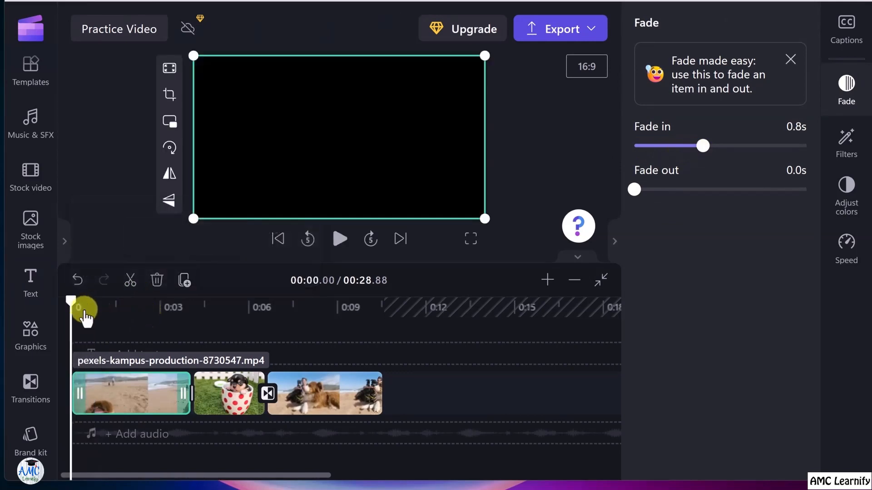
pyautogui.press('space')
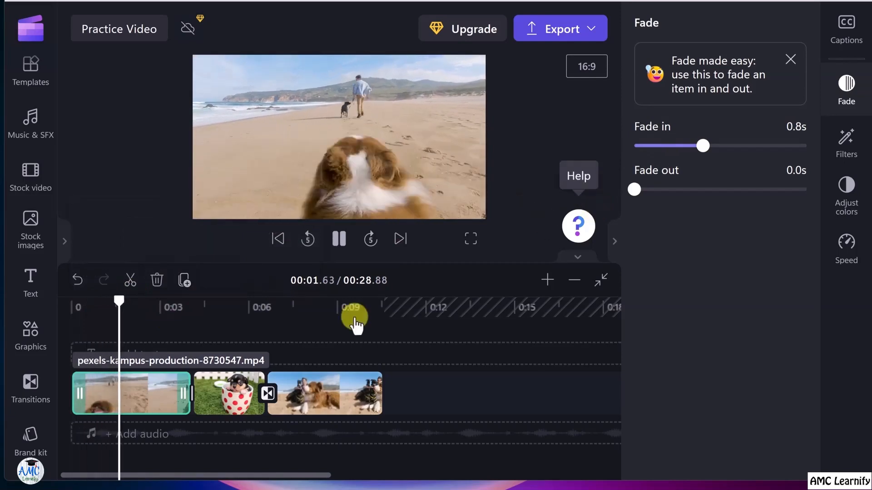
pyautogui.press('space')
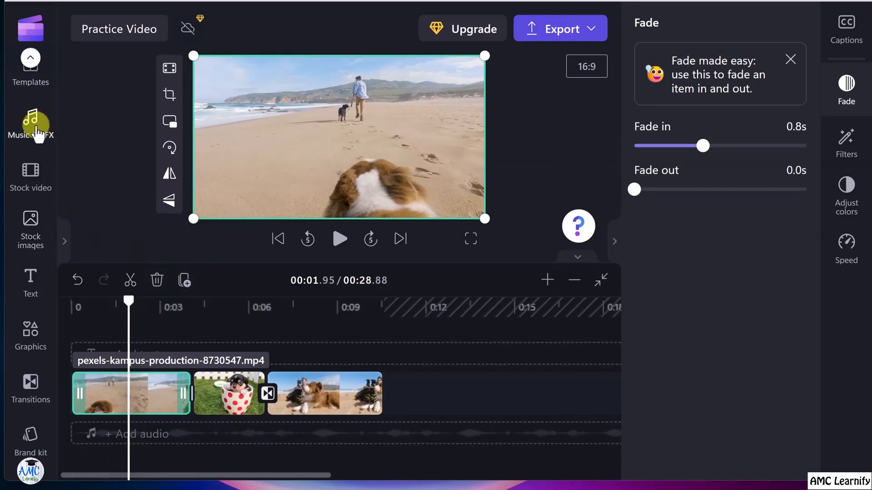
# Step: Place the sneaky-tricks audio file from the project's media under the video clips, starting at the beginning of the timeline
pyautogui.scroll(3, 35, 68)
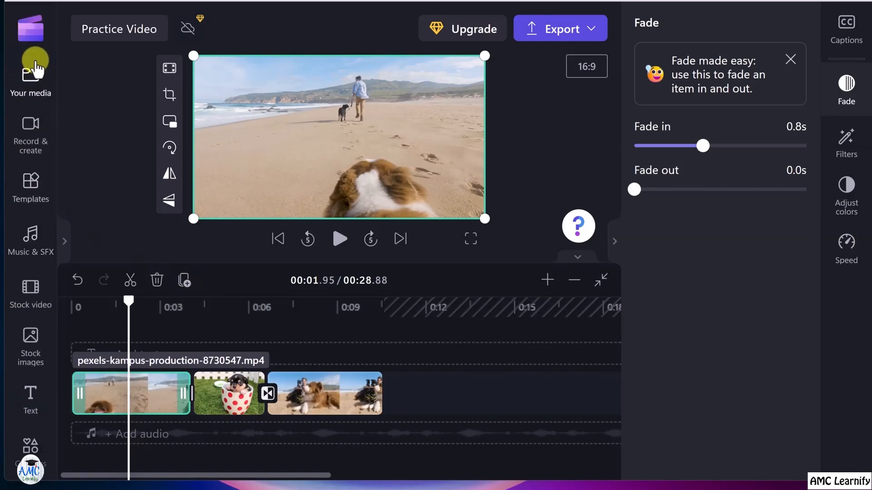
pyautogui.click(32, 80)
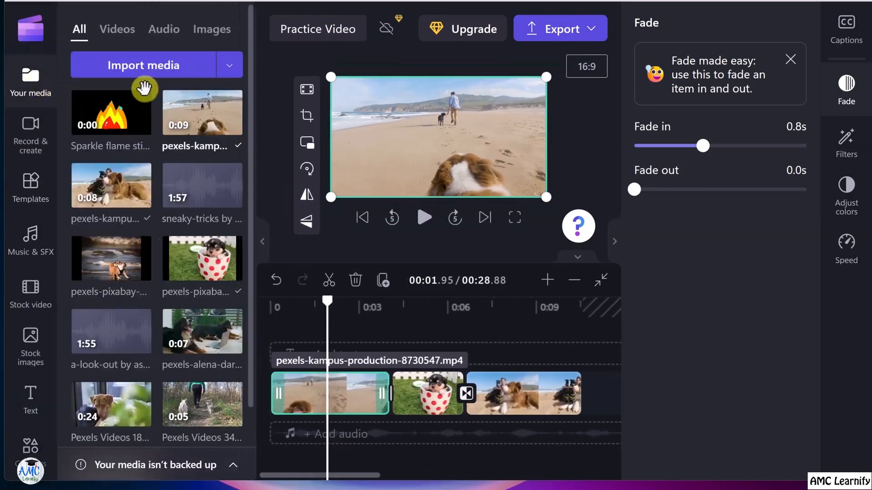
pyautogui.click(162, 40)
pyautogui.moveTo(127, 116); pyautogui.dragTo(341, 439)
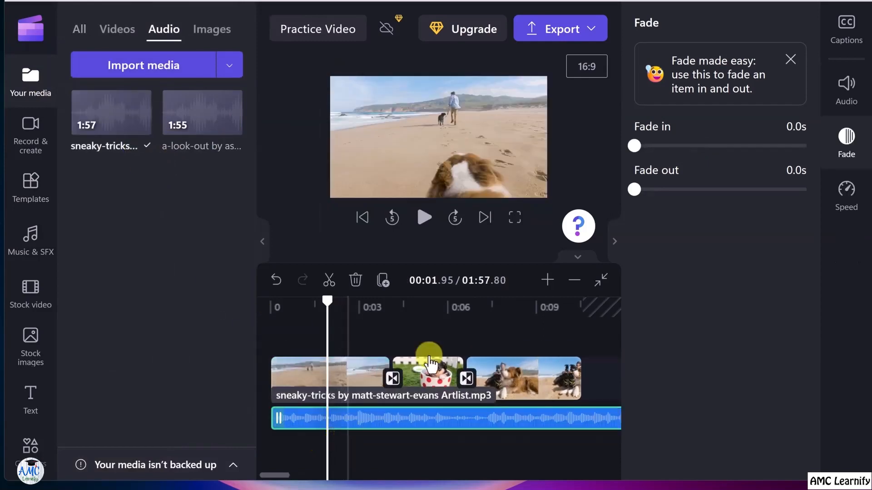
# Step: Set a 0.9 s fade-in on the sneaky-tricks audio and play it from the start
pyautogui.moveTo(635, 146); pyautogui.dragTo(686, 150)
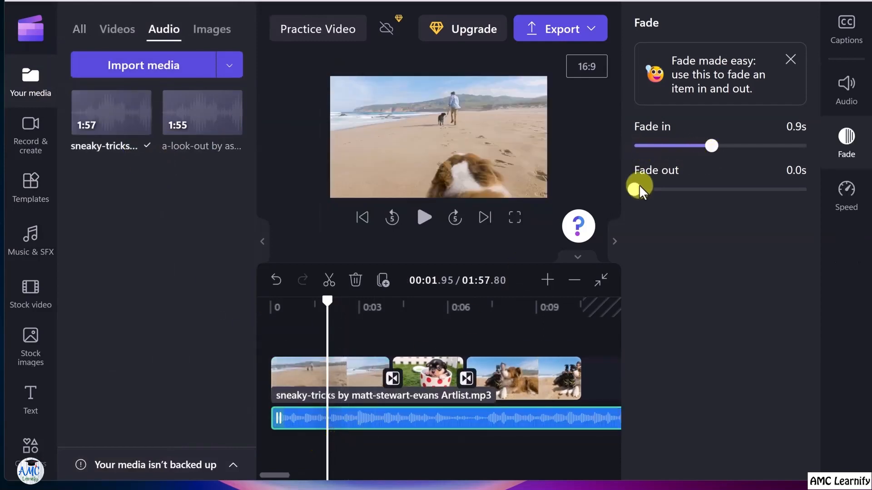
pyautogui.moveTo(325, 302); pyautogui.dragTo(258, 310)
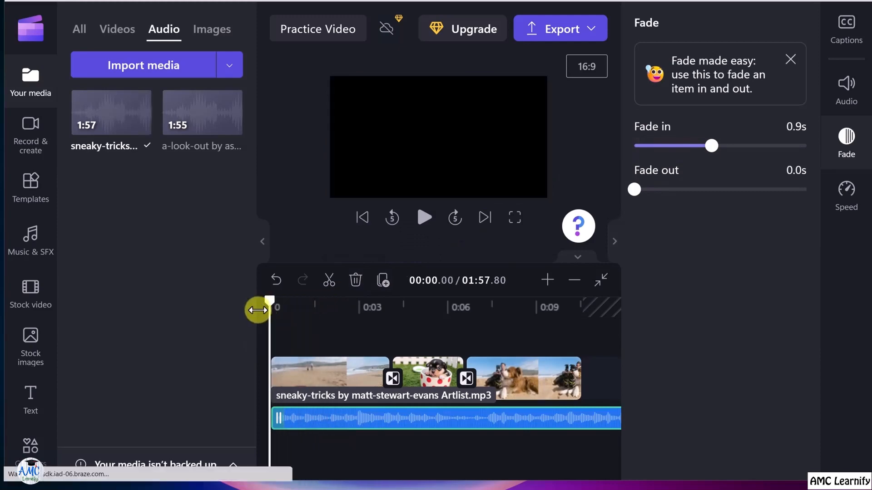
pyautogui.press('space')
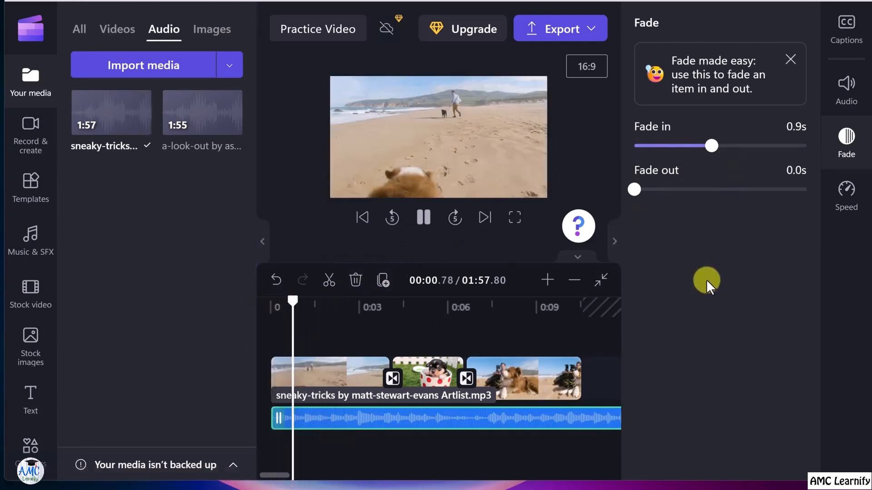
pyautogui.press('space')
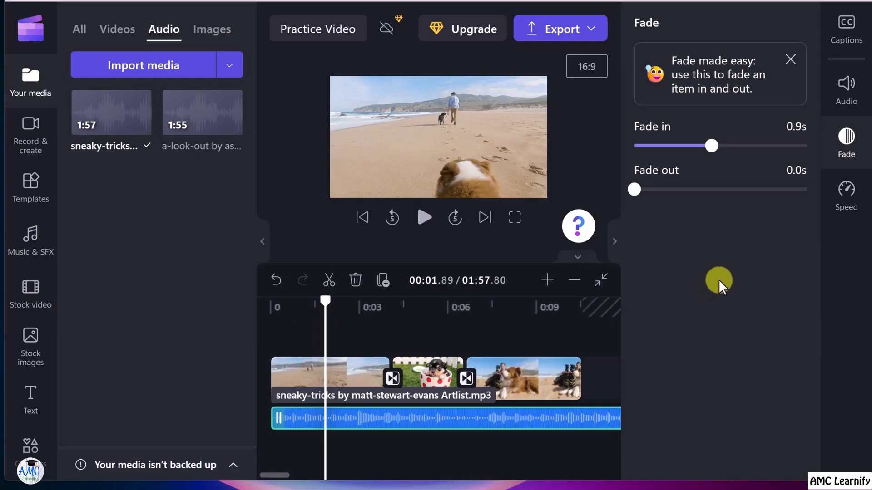
# Step: Lower the volume of the sneaky-tricks audio to 37% and play a short stretch
pyautogui.click(847, 93)
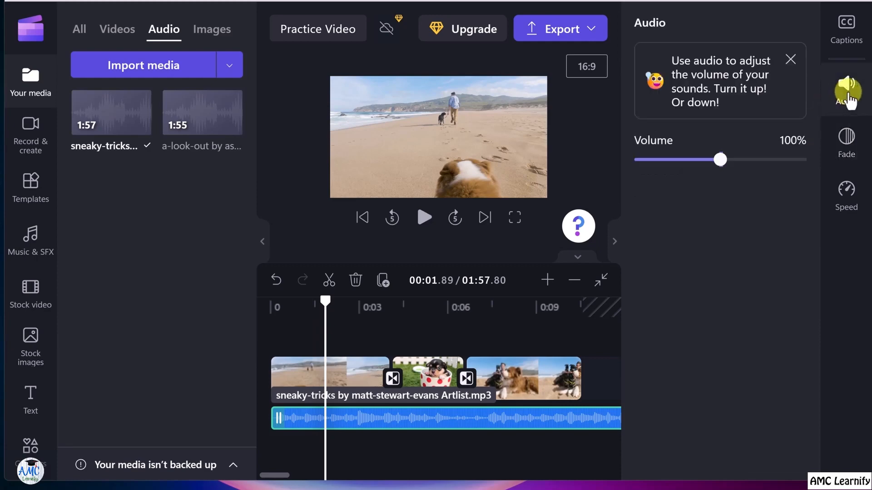
pyautogui.moveTo(717, 160); pyautogui.dragTo(674, 161)
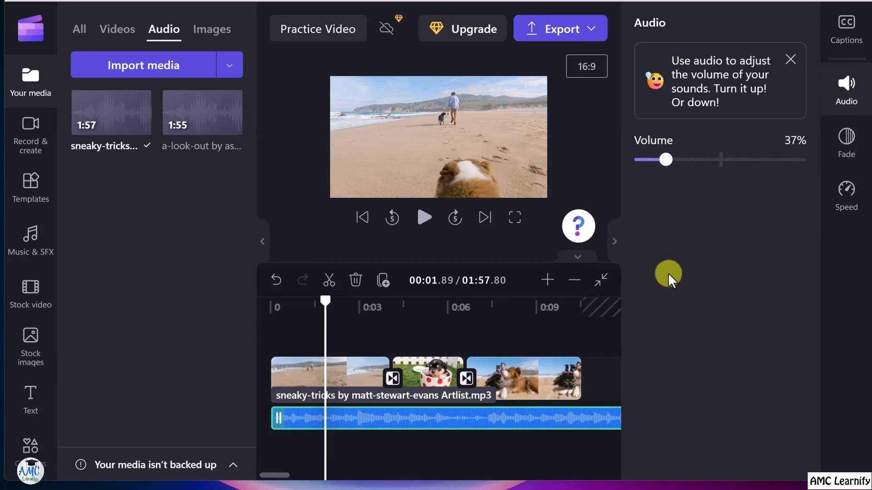
pyautogui.press('space')
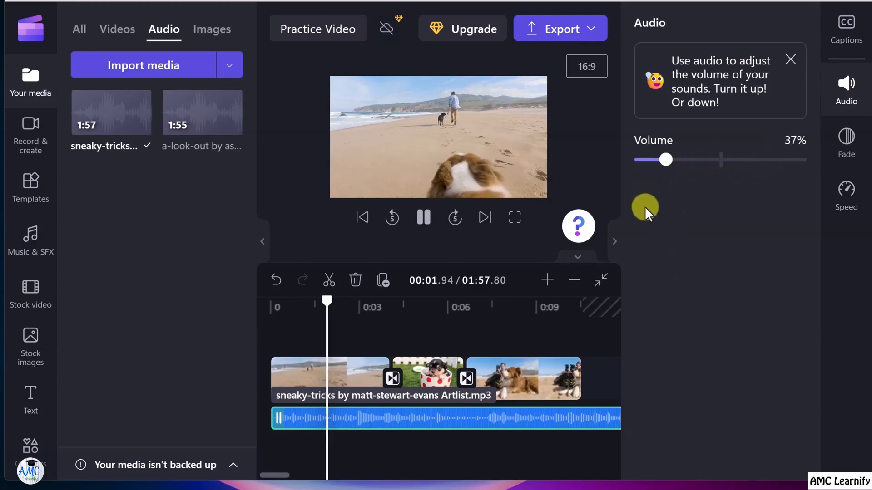
pyautogui.press('space')
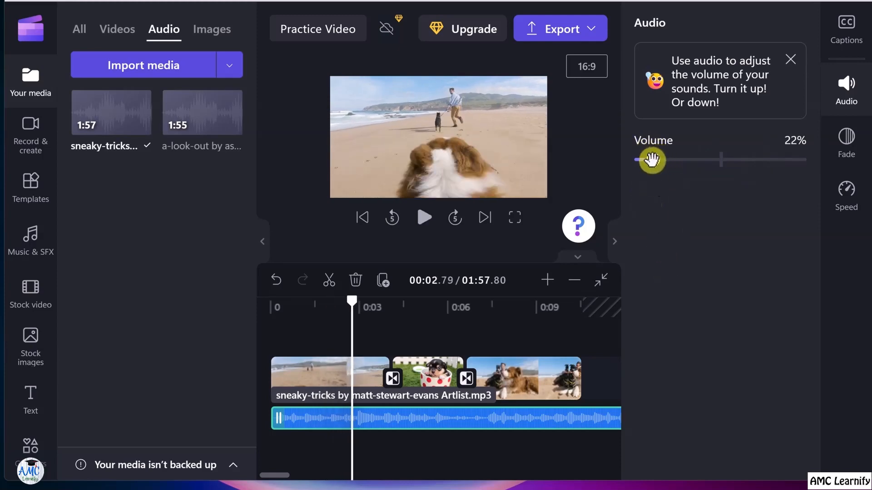
# Step: Play a short stretch of the timeline, dismiss the Audio tip and collapse the properties panel
pyautogui.press('space')
pyautogui.press('space')
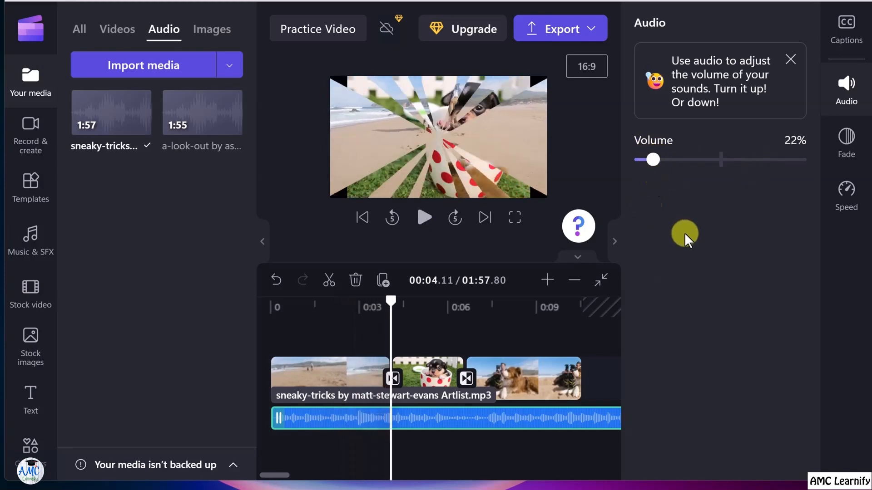
pyautogui.click(790, 60)
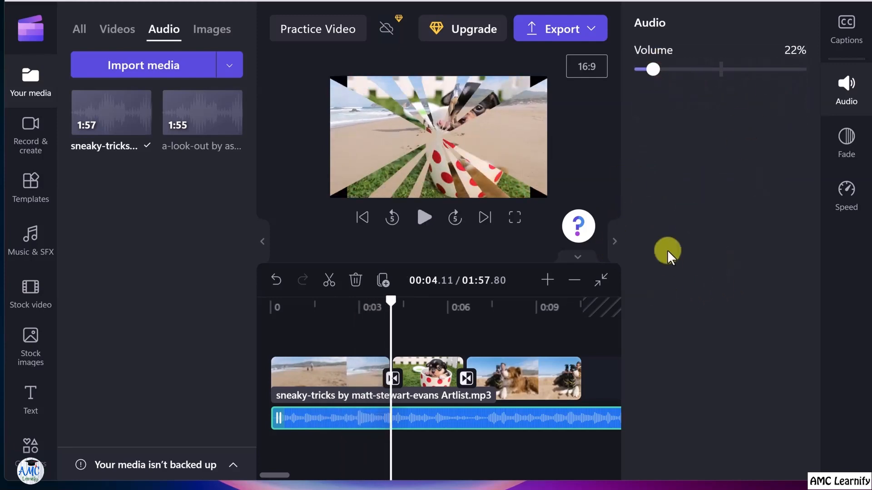
pyautogui.click(614, 241)
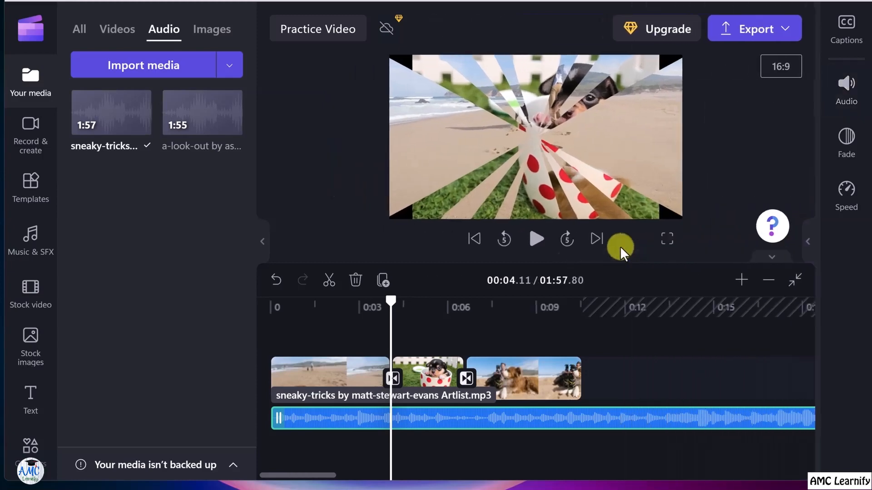
pyautogui.click(525, 371)
pyautogui.click(481, 345)
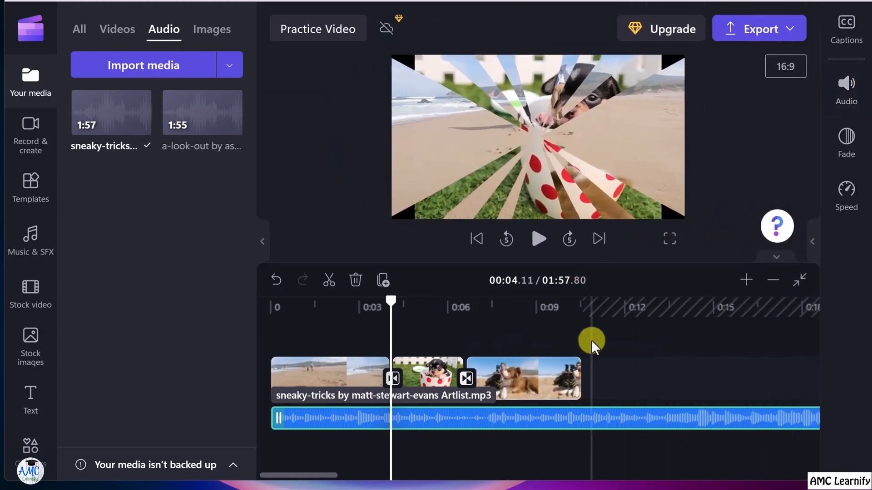
pyautogui.click(325, 379)
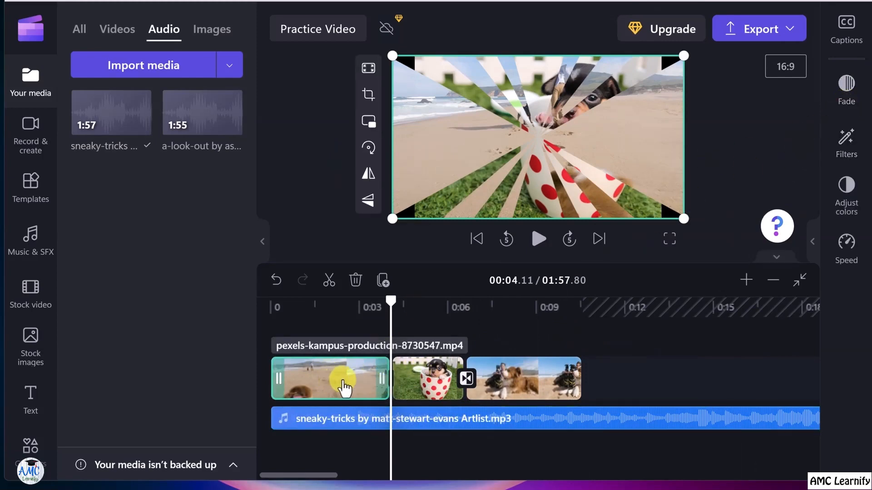
pyautogui.click(424, 390)
pyautogui.click(510, 386)
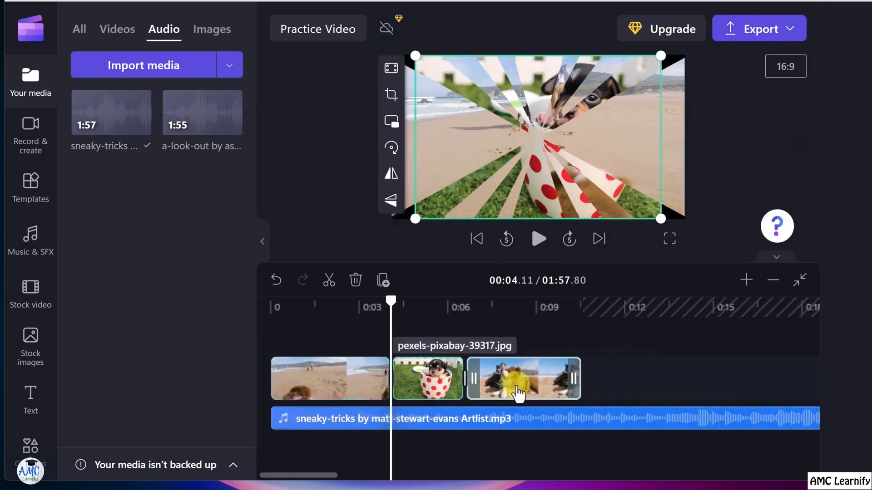
# Step: Apply the Blue and pink duotone filter to the first beach clip, previewing it at about 2.5 s
pyautogui.click(353, 389)
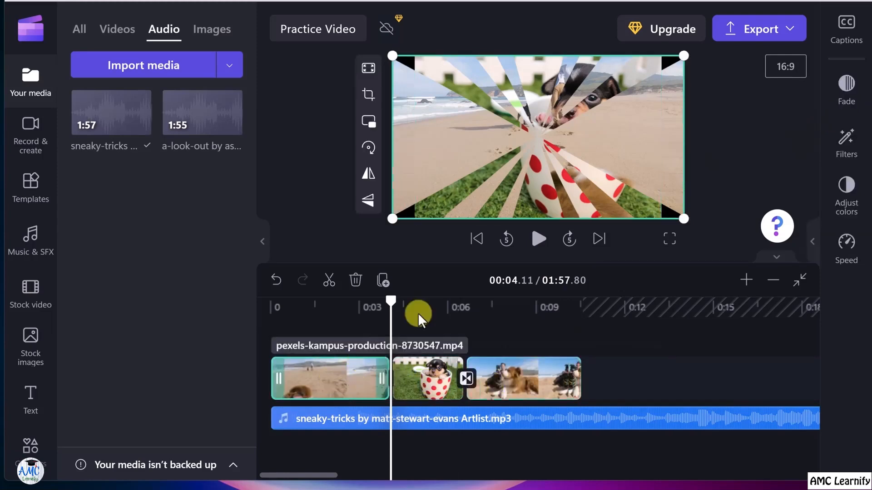
pyautogui.click(847, 108)
pyautogui.click(846, 132)
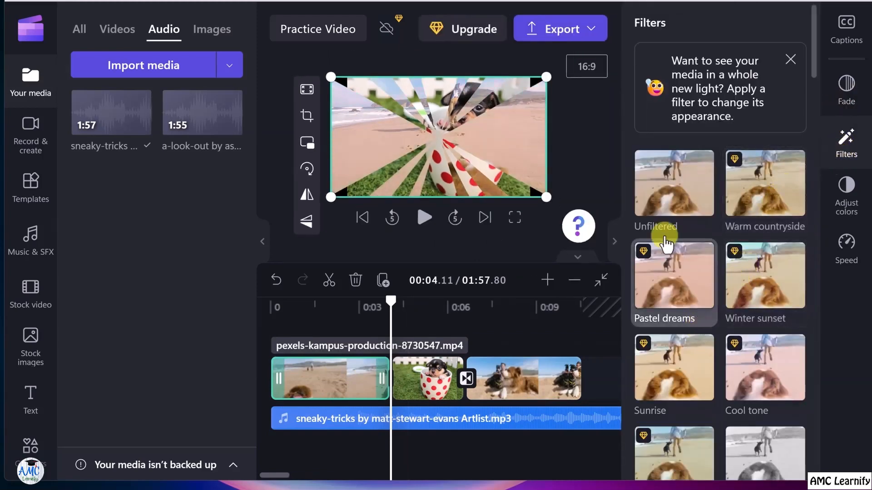
pyautogui.scroll(-10, 685, 255)
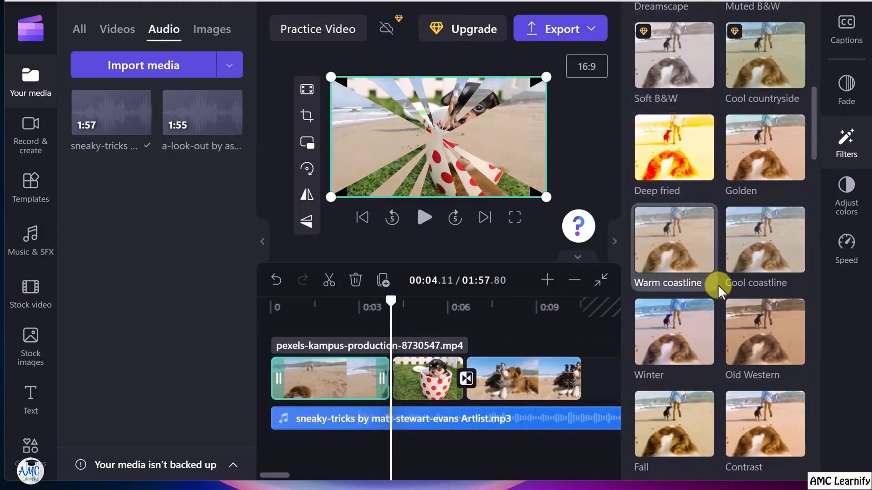
pyautogui.scroll(-9, 692, 279)
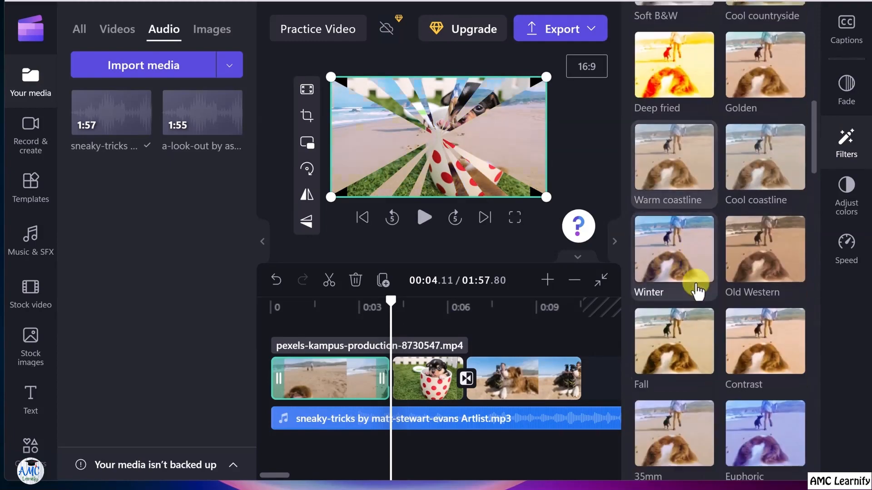
pyautogui.scroll(-9, 708, 299)
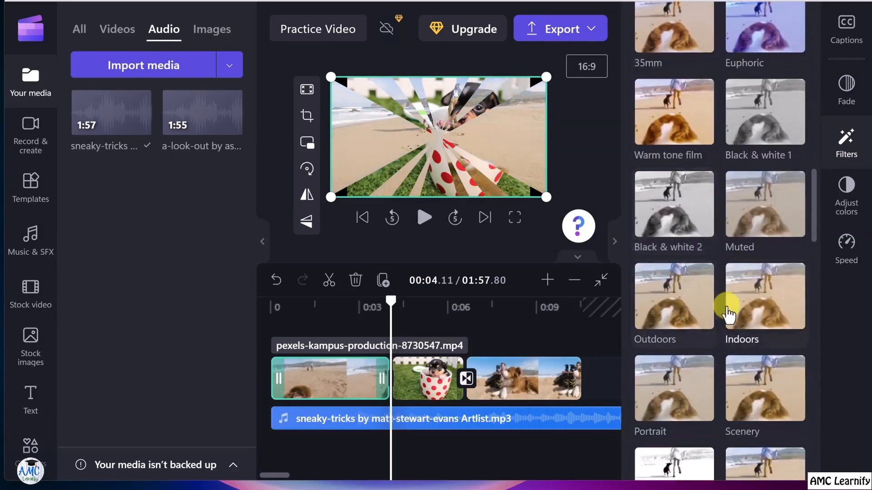
pyautogui.click(759, 345)
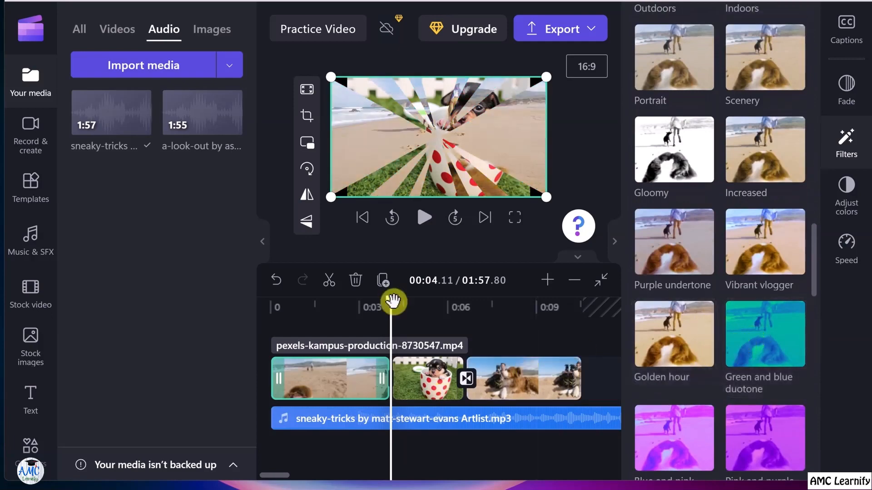
pyautogui.moveTo(391, 298); pyautogui.dragTo(343, 306)
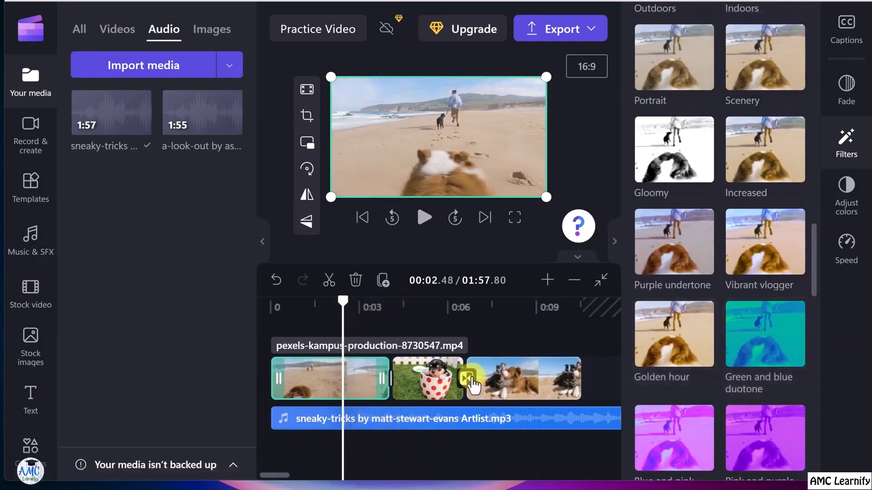
pyautogui.click(677, 436)
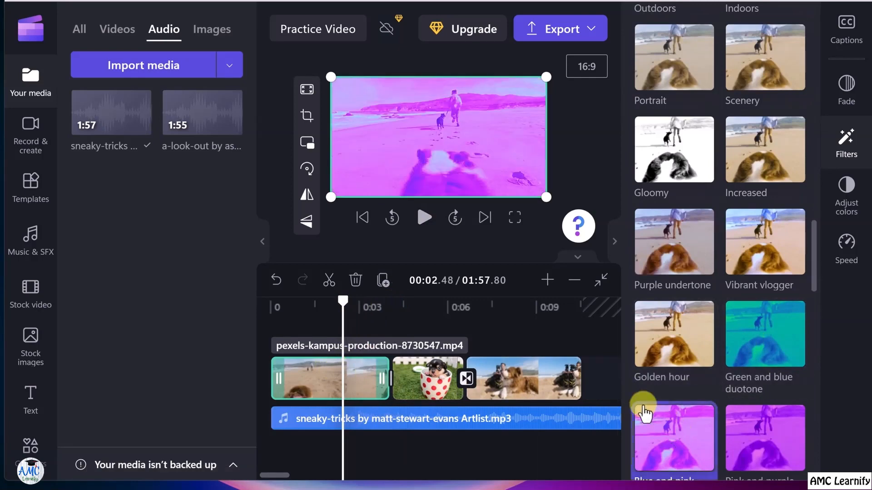
pyautogui.click(675, 422)
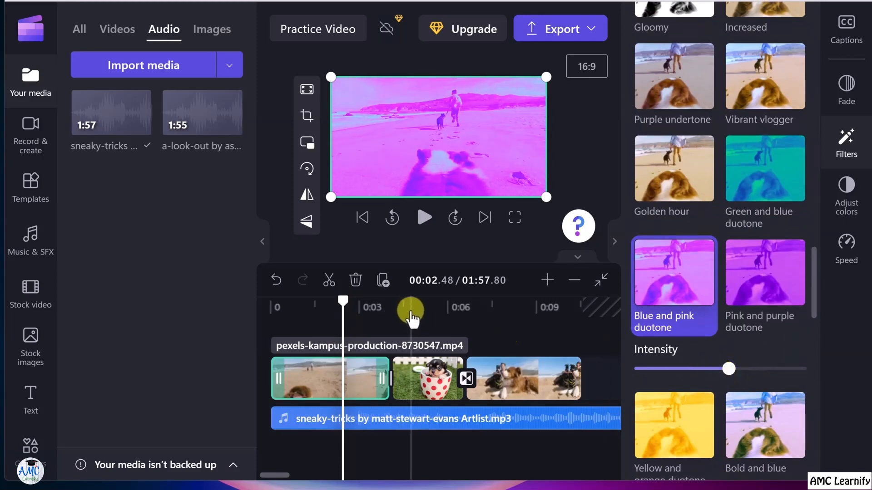
# Step: Play the timeline from about 2 s into the puppy image to review the beach clip's filter
pyautogui.click(415, 442)
pyautogui.press('space')
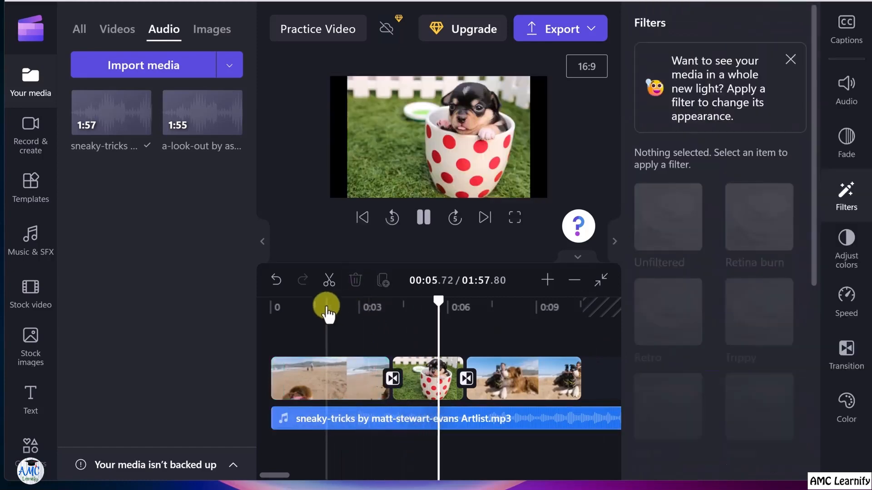
pyautogui.click(326, 310)
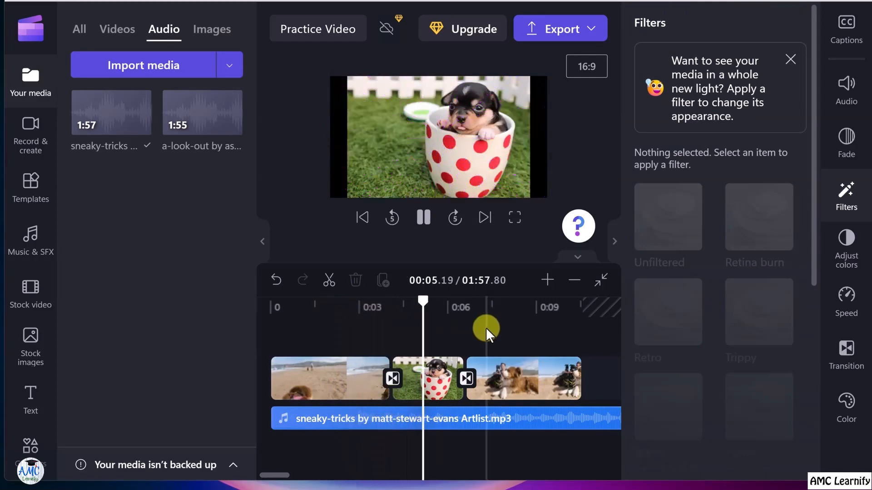
pyautogui.press('space')
# Step: Try the premium Cool tone filter on the puppy image and apply the Deep fried filter instead
pyautogui.click(432, 377)
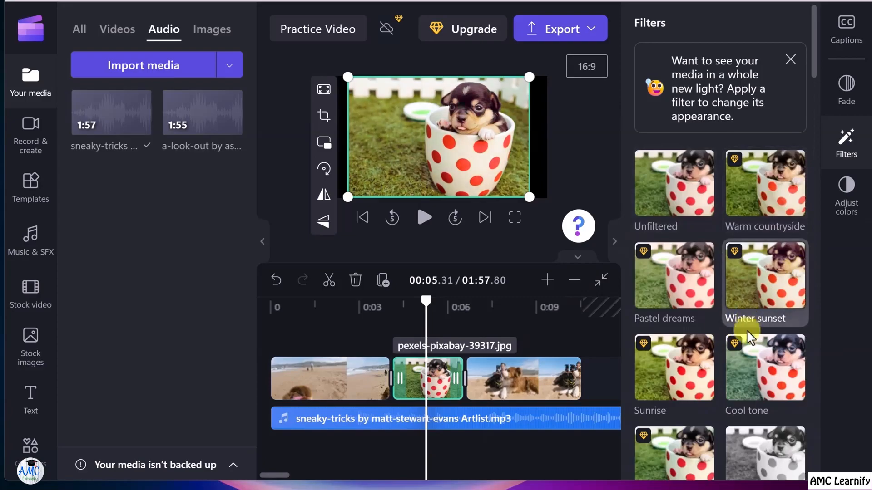
pyautogui.click(749, 361)
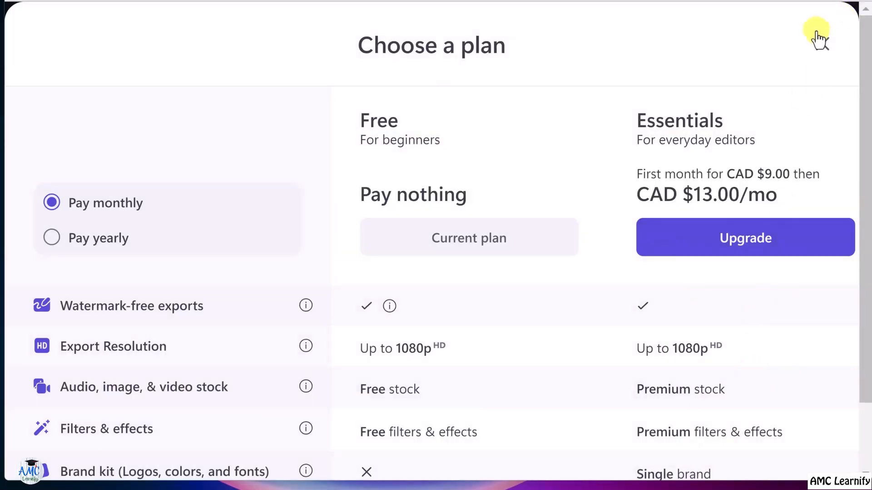
pyautogui.click(820, 51)
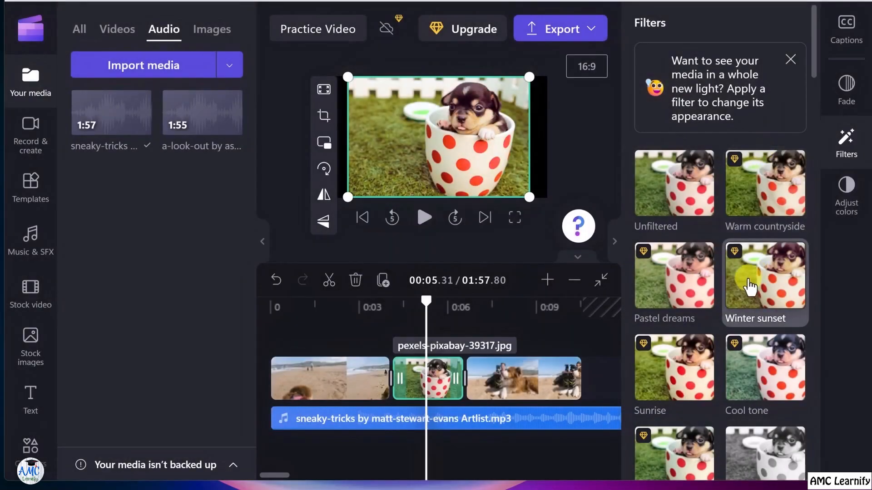
pyautogui.scroll(-6, 749, 286)
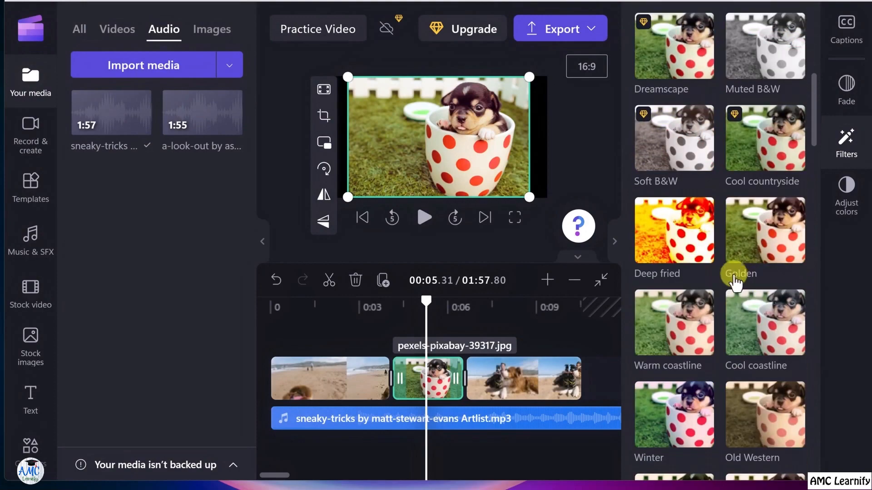
pyautogui.click(681, 241)
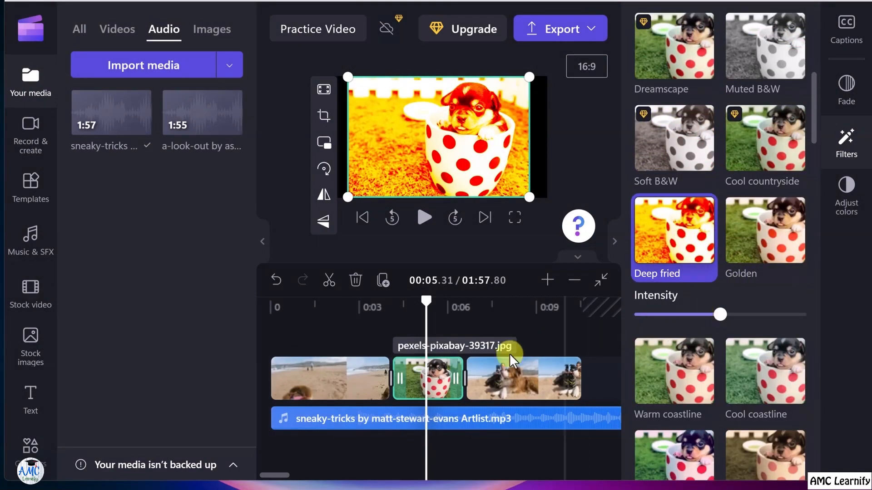
# Step: Raise the exposure slightly on the last video clip, previewing the change at about 7.8 s
pyautogui.click(514, 391)
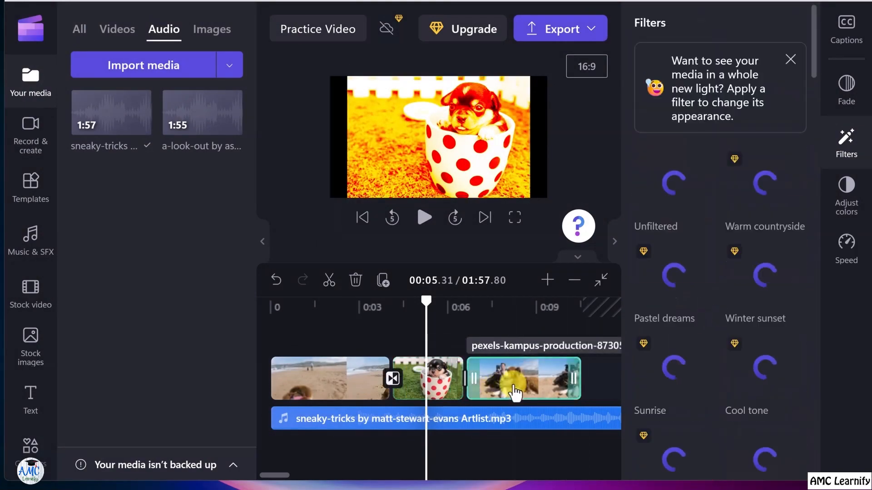
pyautogui.click(463, 307)
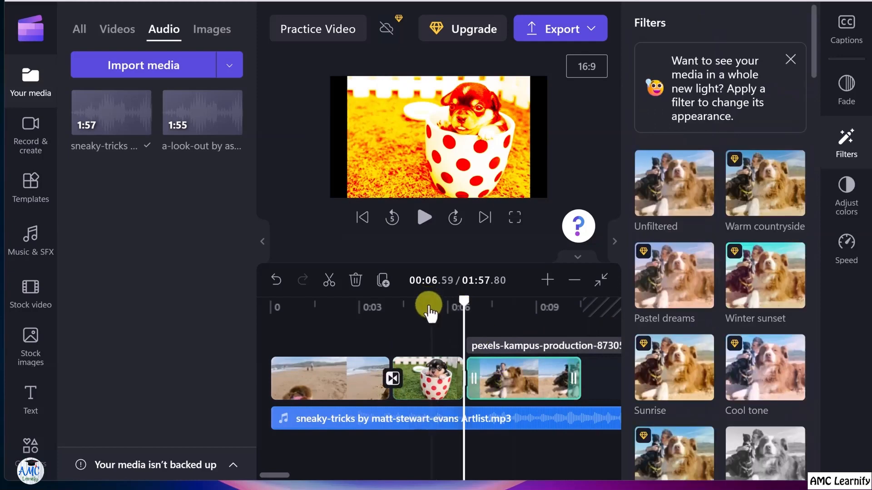
pyautogui.moveTo(463, 302); pyautogui.dragTo(498, 302)
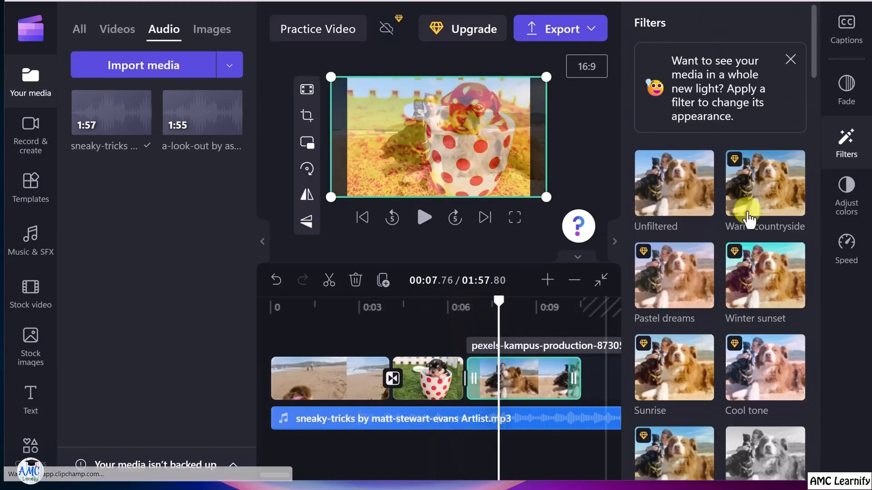
pyautogui.click(846, 193)
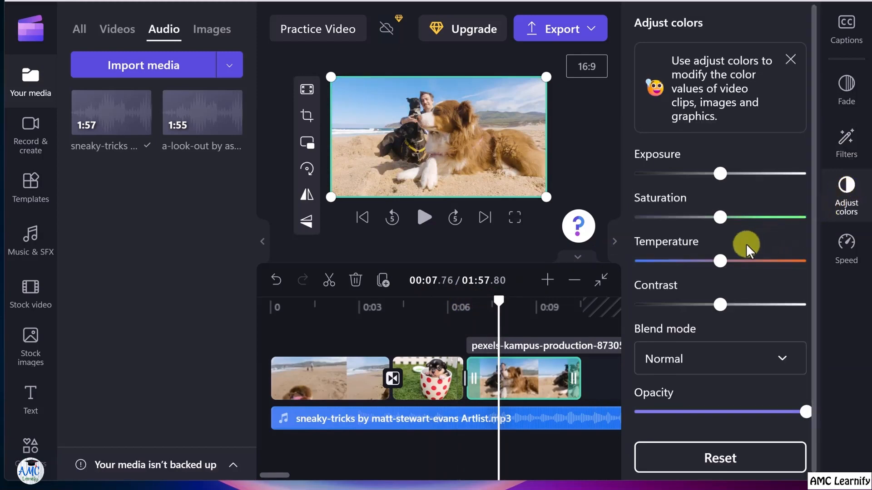
pyautogui.moveTo(721, 175)
pyautogui.mouseDown()
pyautogui.moveTo(745, 177)
pyautogui.moveTo(729, 181)
pyautogui.mouseUp()
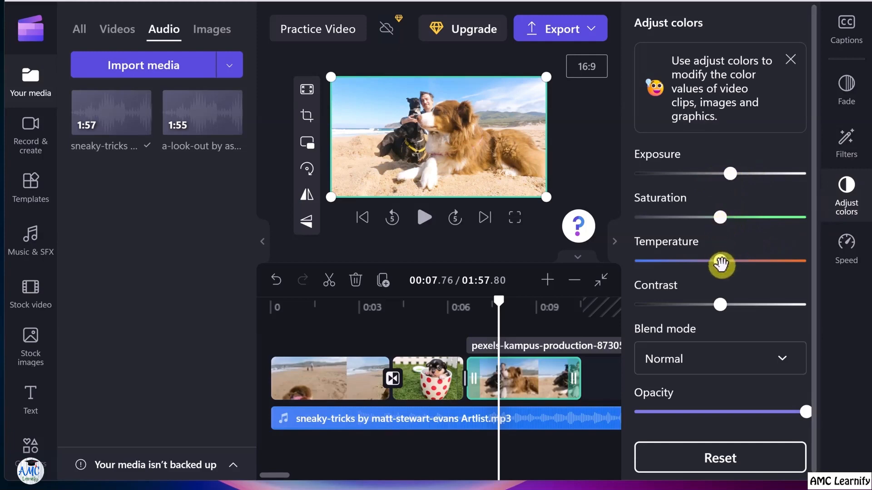
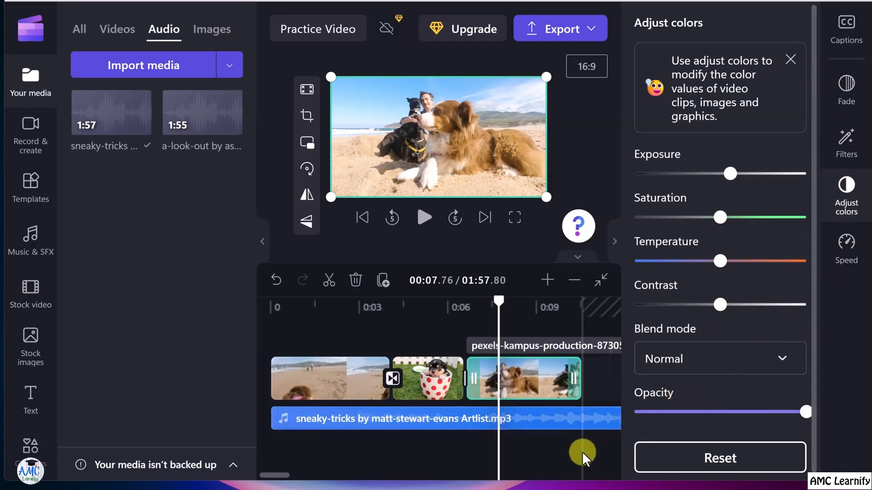
pyautogui.click(542, 443)
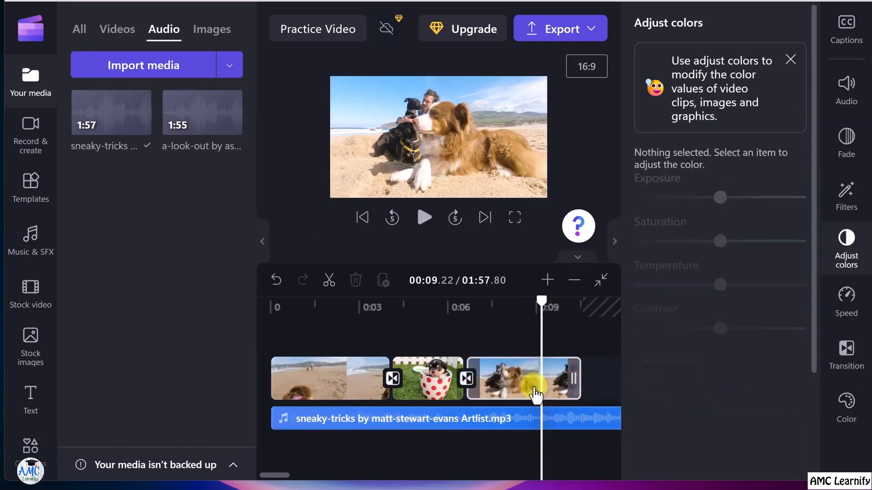
# Step: Speed up the first beach clip to 2.5× and play it back
pyautogui.click(348, 388)
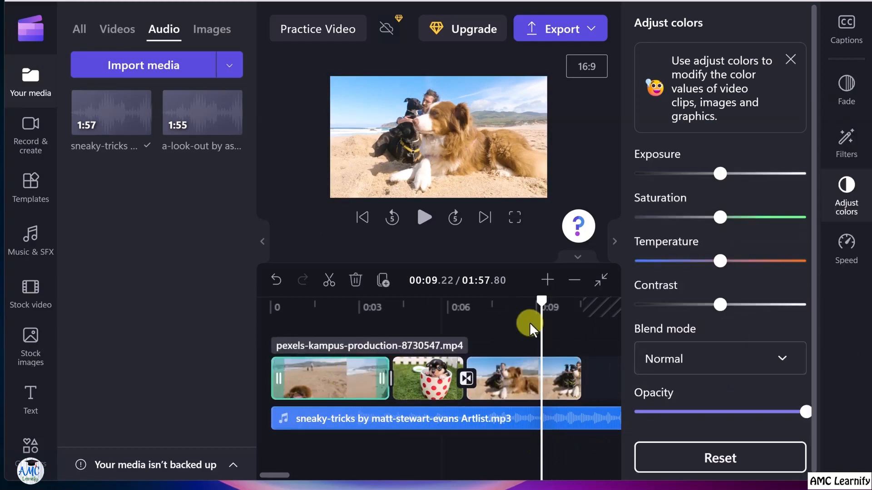
pyautogui.moveTo(542, 302); pyautogui.dragTo(330, 303)
pyautogui.click(844, 248)
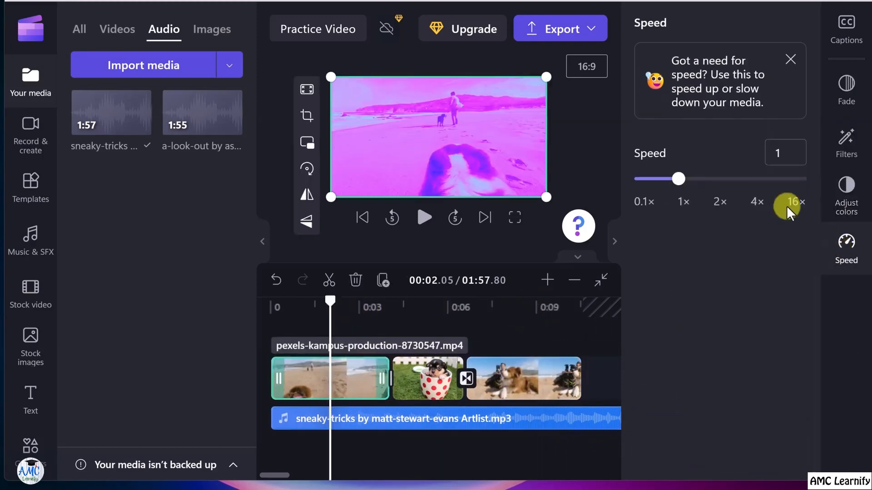
pyautogui.moveTo(707, 185); pyautogui.dragTo(733, 187)
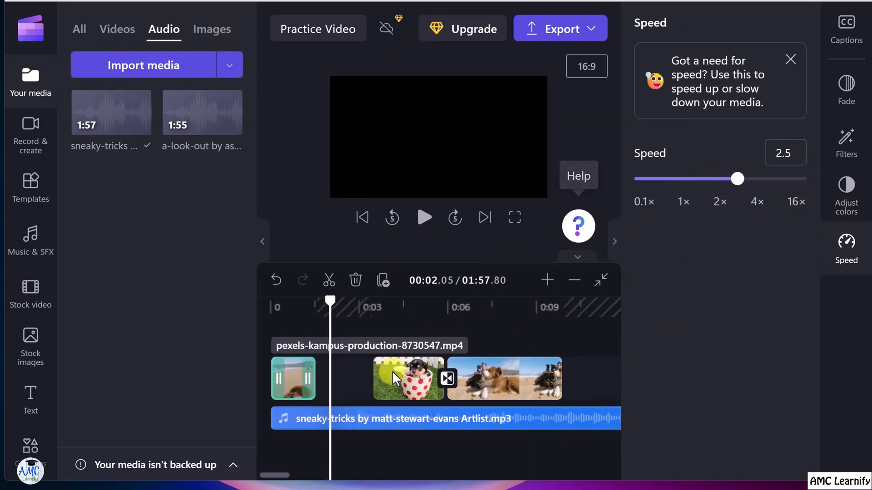
pyautogui.moveTo(329, 304); pyautogui.dragTo(292, 307)
pyautogui.press('space')
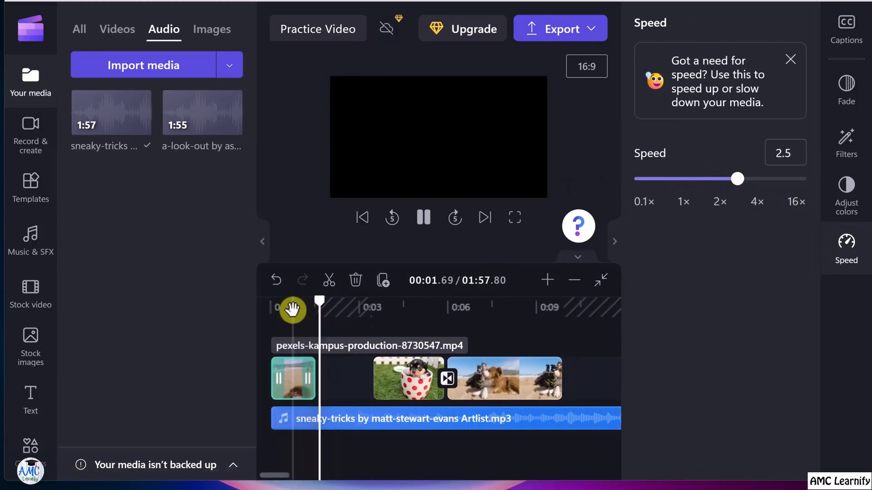
pyautogui.press('space')
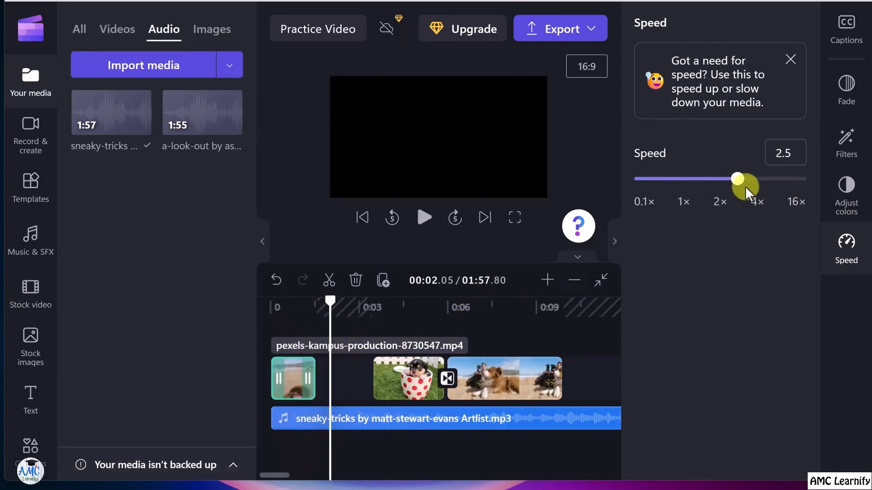
# Step: Slow the first beach clip to 0.4× speed and play part of it back from about 1 s
pyautogui.moveTo(726, 184); pyautogui.dragTo(648, 187)
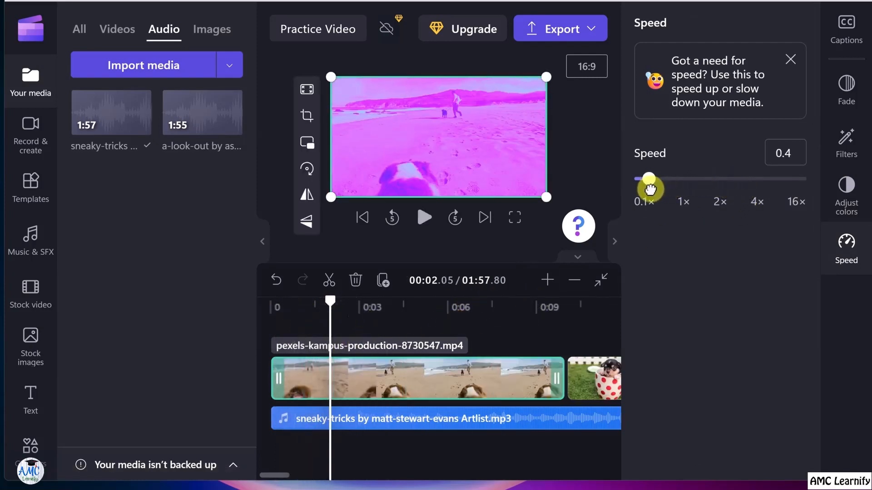
pyautogui.moveTo(331, 300); pyautogui.dragTo(300, 302)
pyautogui.press('space')
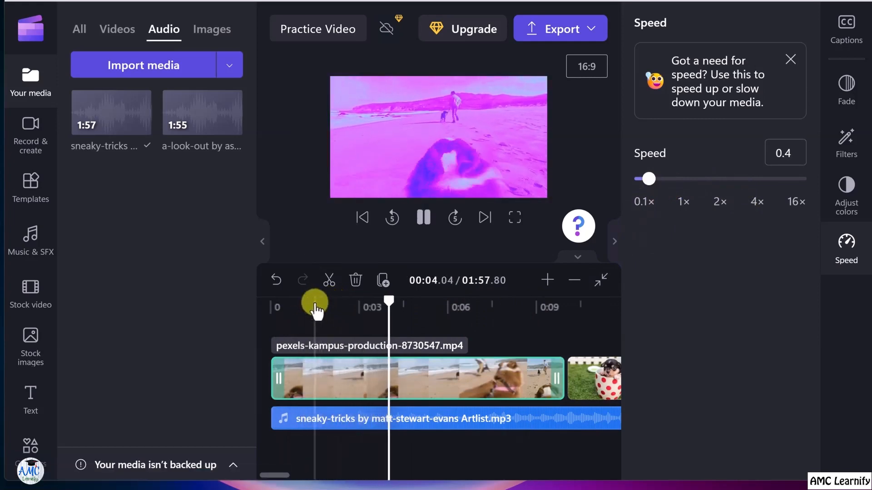
pyautogui.press('space')
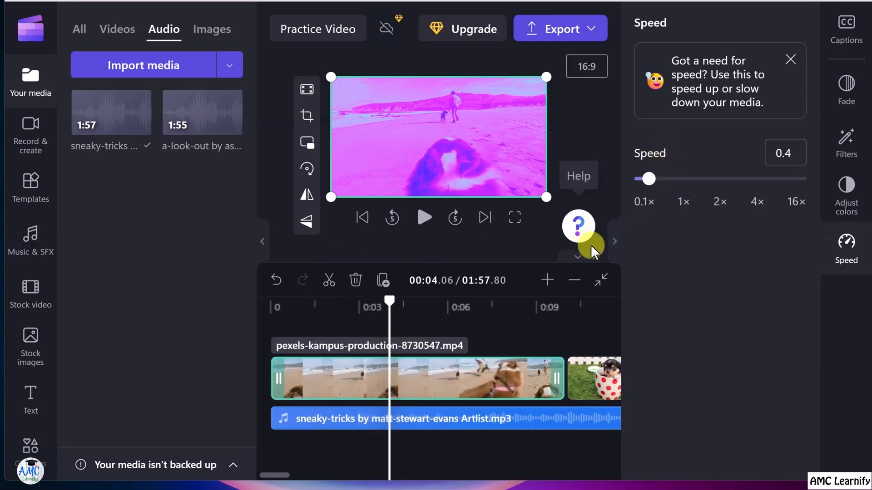
# Step: Delete all the video, image and audio clips from the timeline
pyautogui.click(615, 241)
pyautogui.moveTo(775, 383)
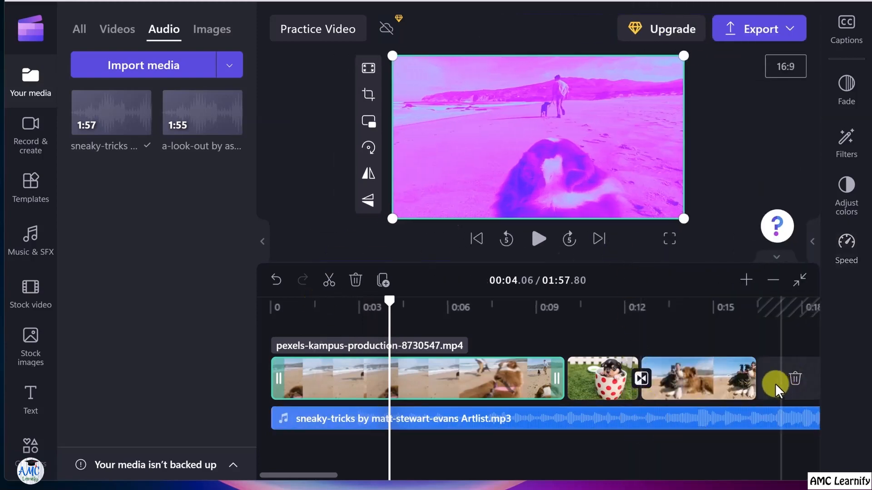
pyautogui.moveTo(715, 455); pyautogui.dragTo(404, 346)
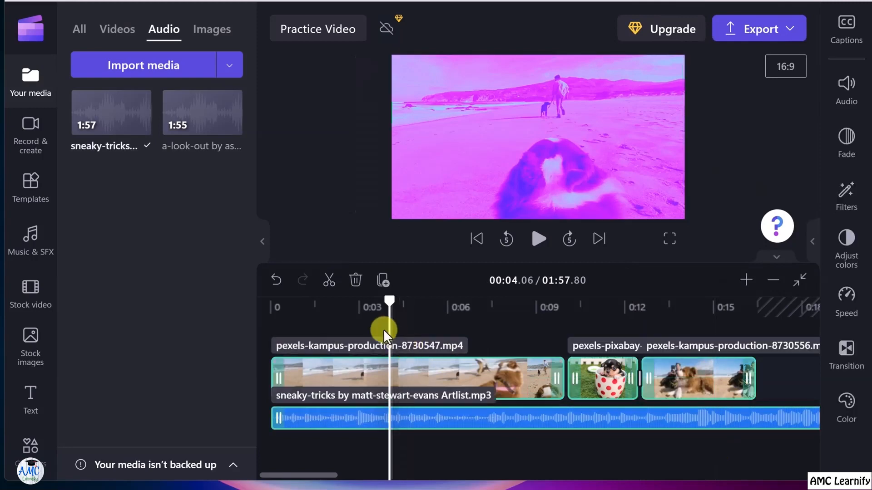
pyautogui.click(356, 280)
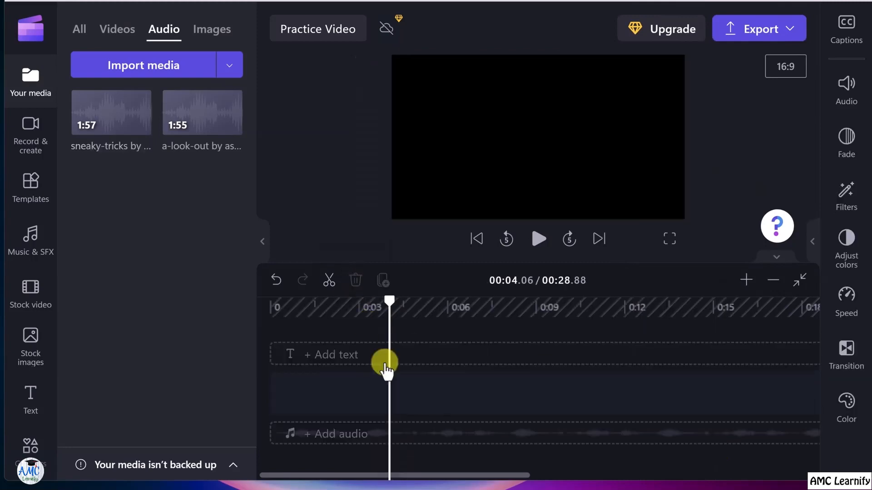
# Step: Place pexels-kampus-production-8730547.mp4 at the timeline start, stack pexels-kampus-production-8730556.mp4 on a track above it, and preview the overlap
pyautogui.click(121, 31)
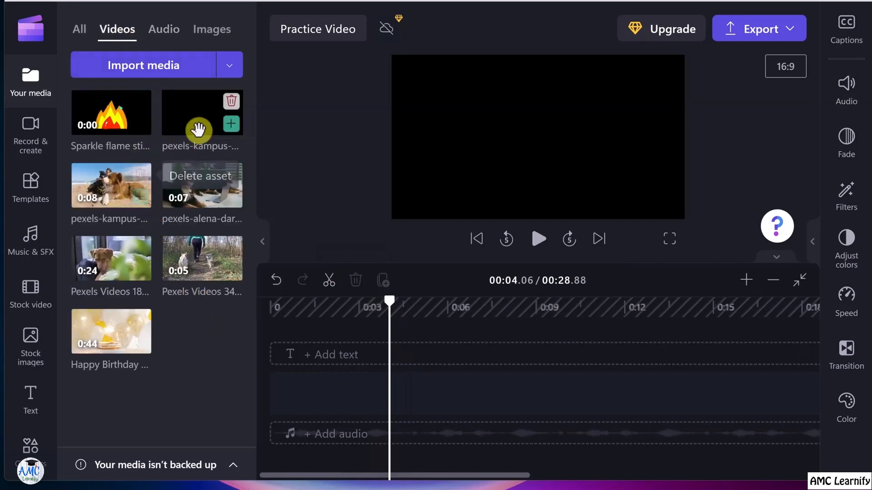
pyautogui.moveTo(201, 125); pyautogui.dragTo(359, 414)
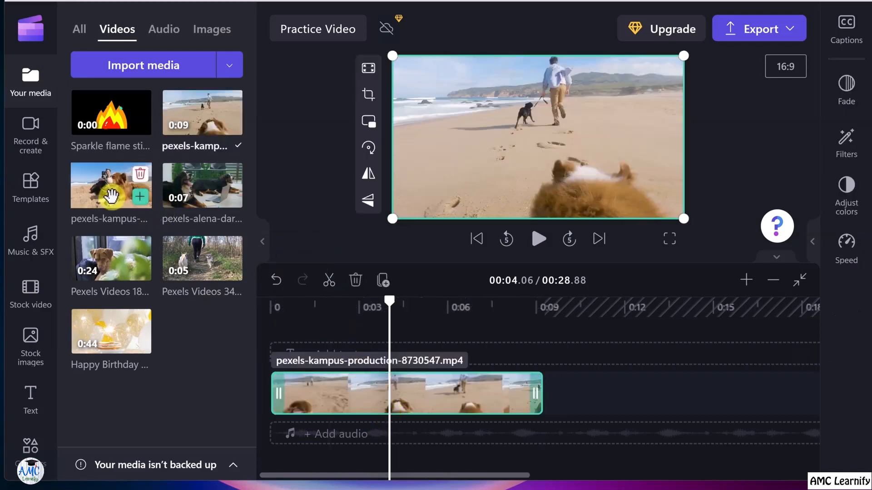
pyautogui.moveTo(111, 196); pyautogui.dragTo(354, 374)
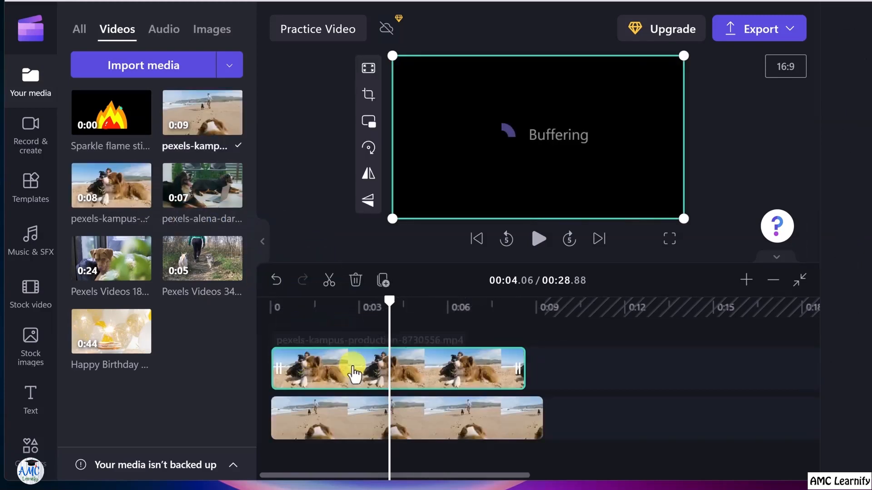
pyautogui.moveTo(389, 300); pyautogui.dragTo(276, 308)
pyautogui.press('space')
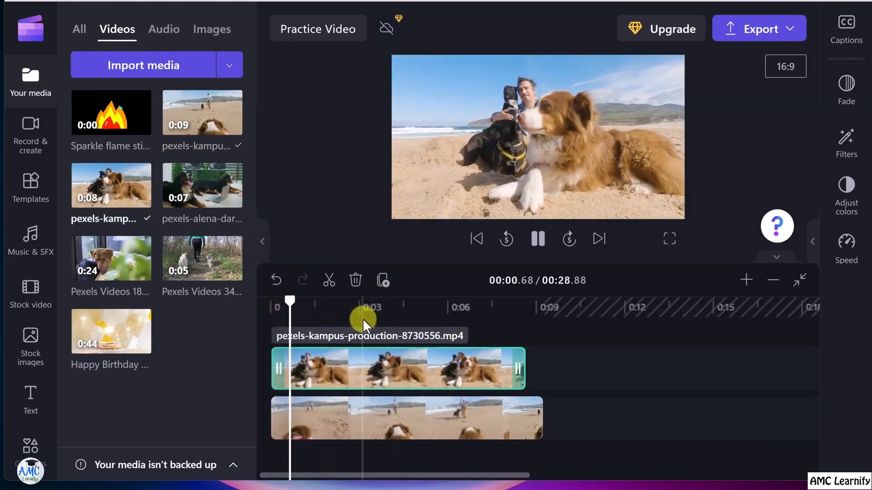
pyautogui.click(370, 386)
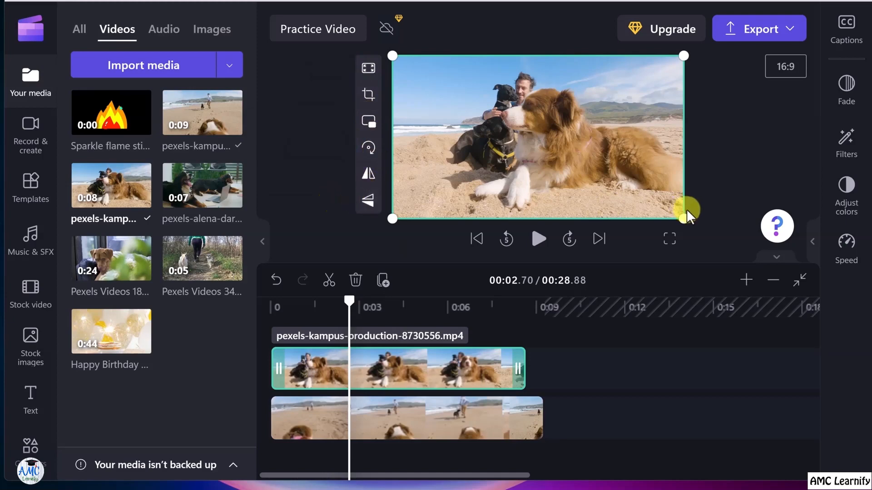
# Step: Lower the upper beach clip's opacity to about one fifth and play the blended clips from about 1 s
pyautogui.click(846, 187)
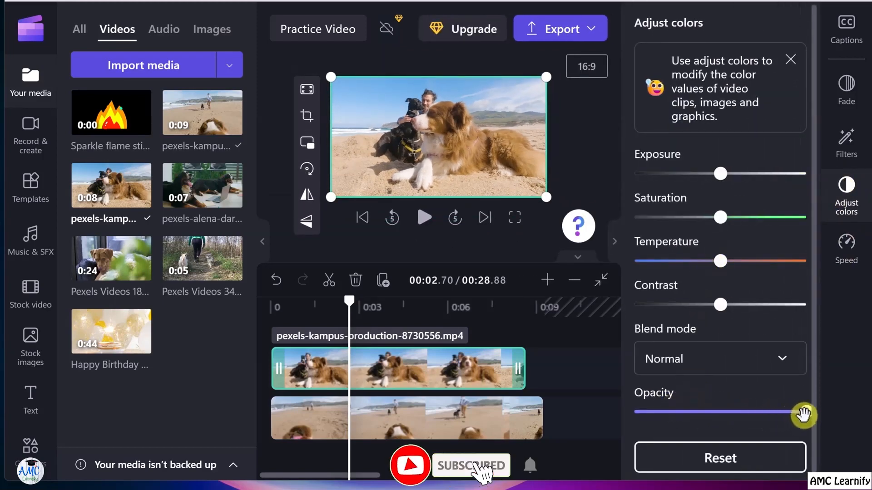
pyautogui.moveTo(804, 414); pyautogui.dragTo(670, 418)
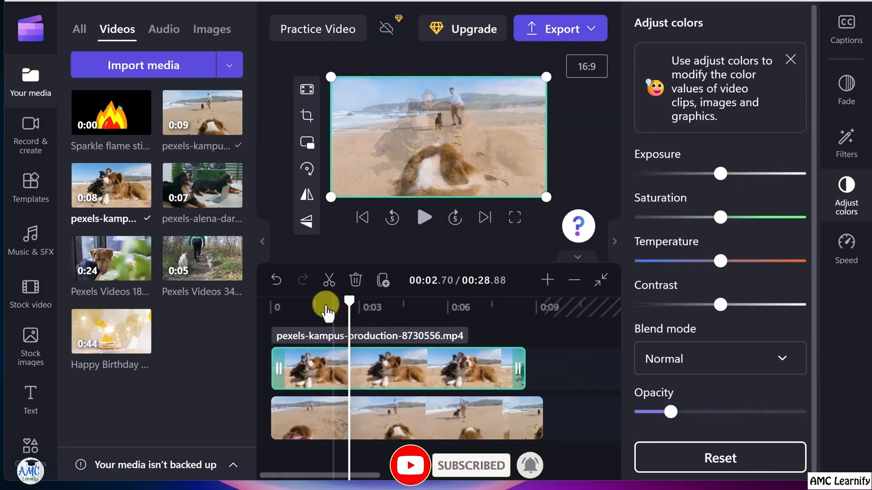
pyautogui.moveTo(349, 301); pyautogui.dragTo(297, 307)
pyautogui.press('space')
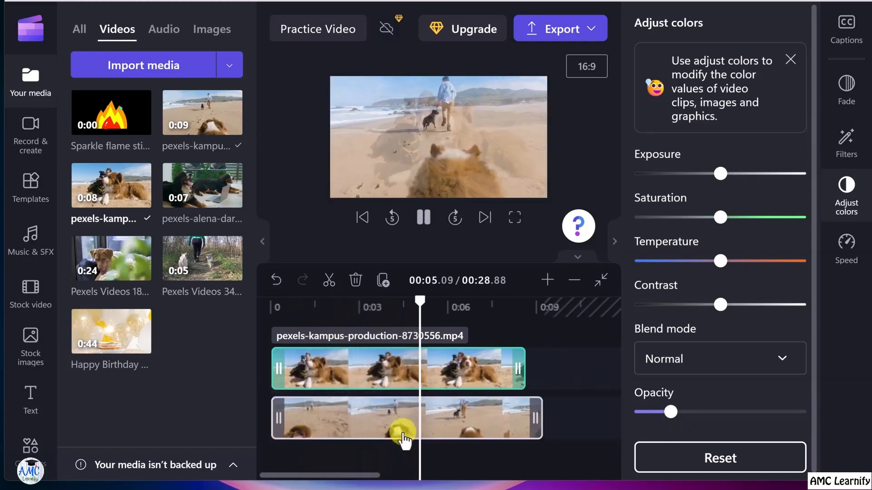
pyautogui.press('space')
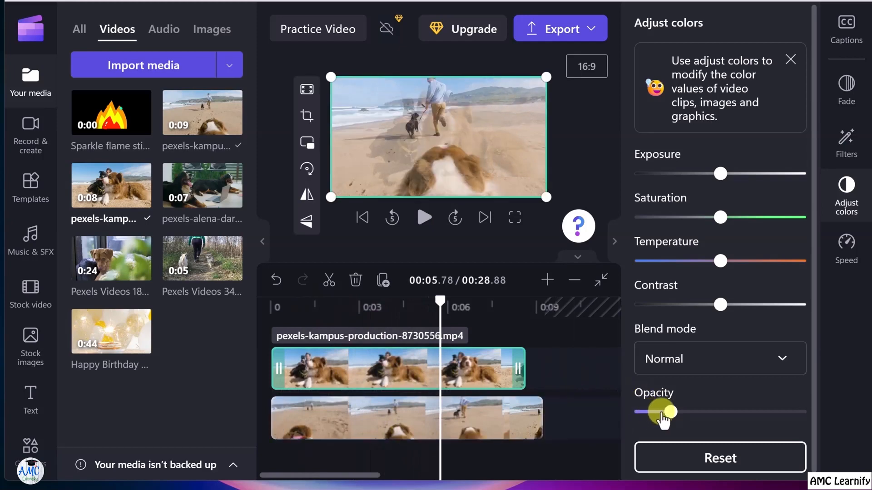
# Step: Restore the upper beach clip's opacity to full and keep that clip selected
pyautogui.moveTo(674, 412); pyautogui.dragTo(799, 414)
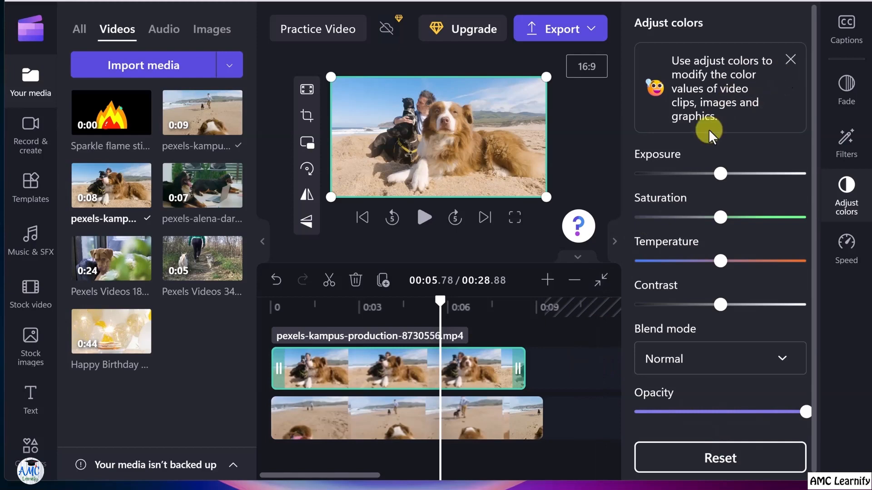
pyautogui.click(615, 245)
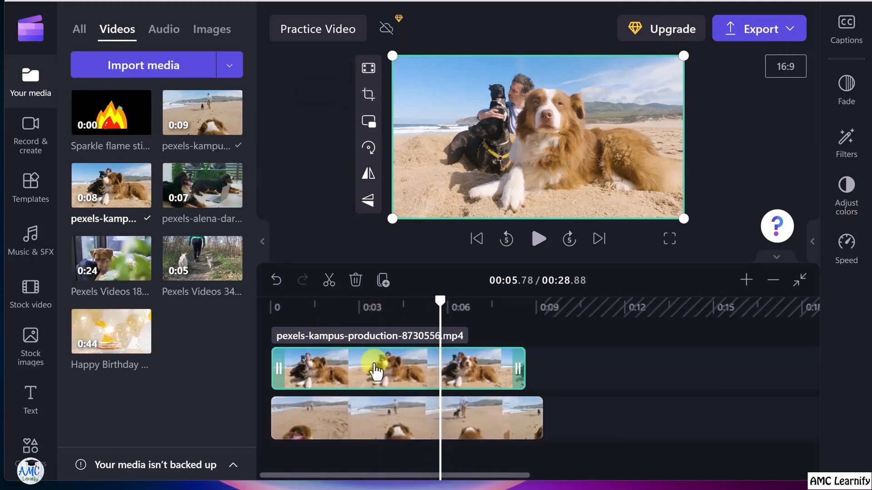
pyautogui.moveTo(376, 370)
pyautogui.mouseDown()
pyautogui.moveTo(430, 363)
pyautogui.moveTo(370, 360)
pyautogui.mouseUp()
pyautogui.click(369, 415)
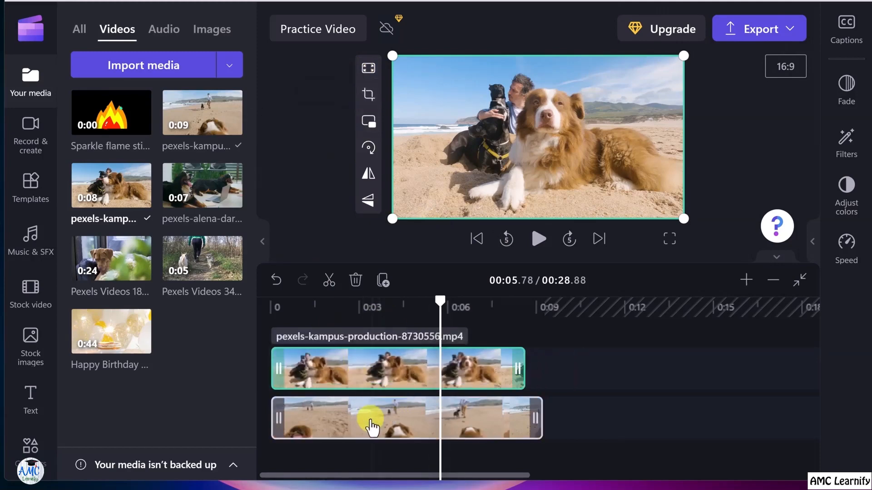
pyautogui.click(358, 373)
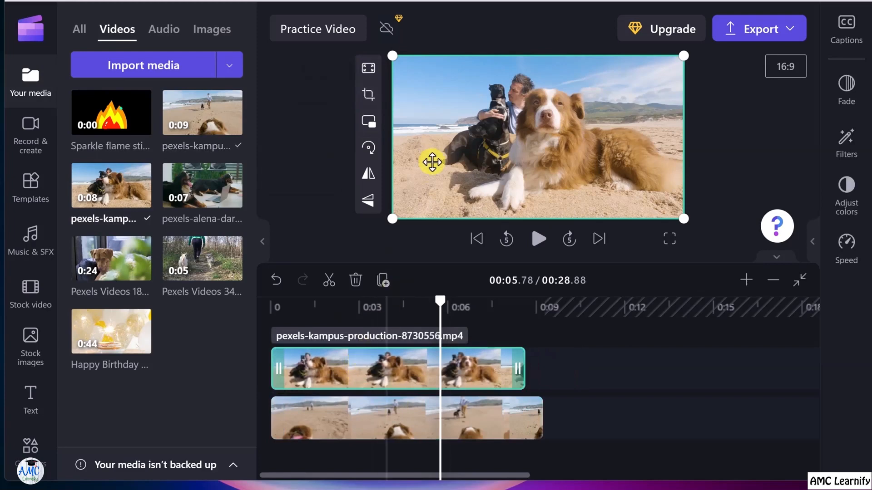
# Step: Crop the upper clip on all four sides around the brown dog at about 4 s, and play the result over the lower clip
pyautogui.moveTo(435, 306); pyautogui.dragTo(391, 301)
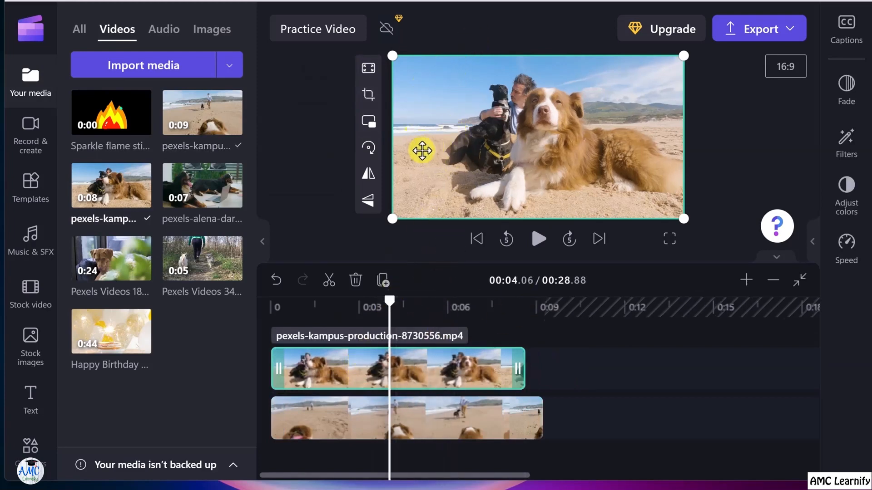
pyautogui.click(369, 94)
pyautogui.moveTo(396, 217); pyautogui.dragTo(485, 206)
pyautogui.moveTo(682, 132); pyautogui.dragTo(662, 132)
pyautogui.moveTo(573, 53); pyautogui.dragTo(573, 67)
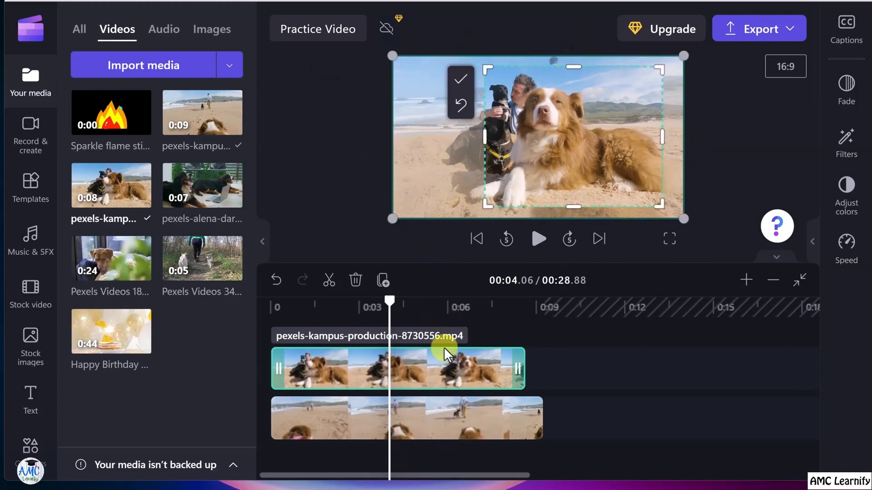
pyautogui.moveTo(387, 303); pyautogui.dragTo(317, 309)
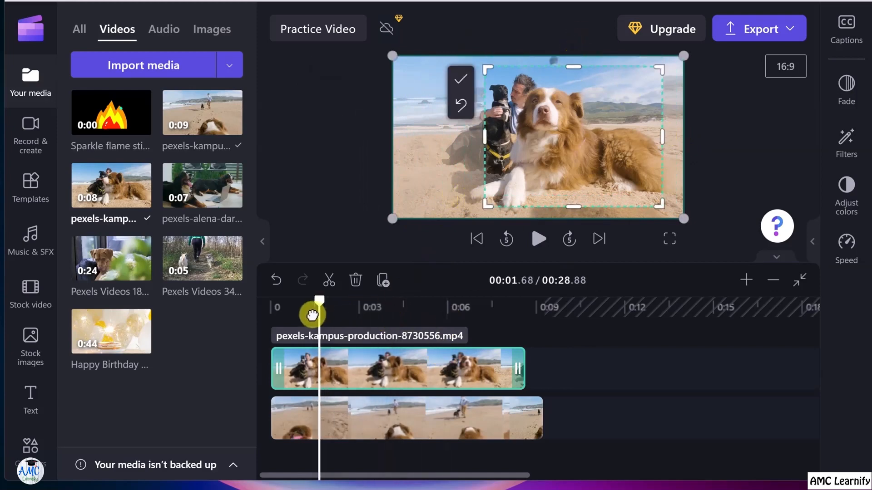
pyautogui.press('space')
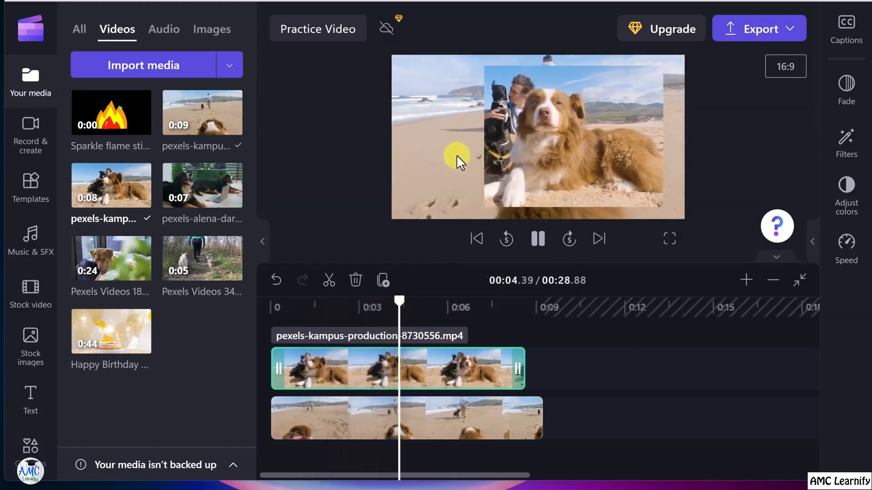
pyautogui.click(524, 150)
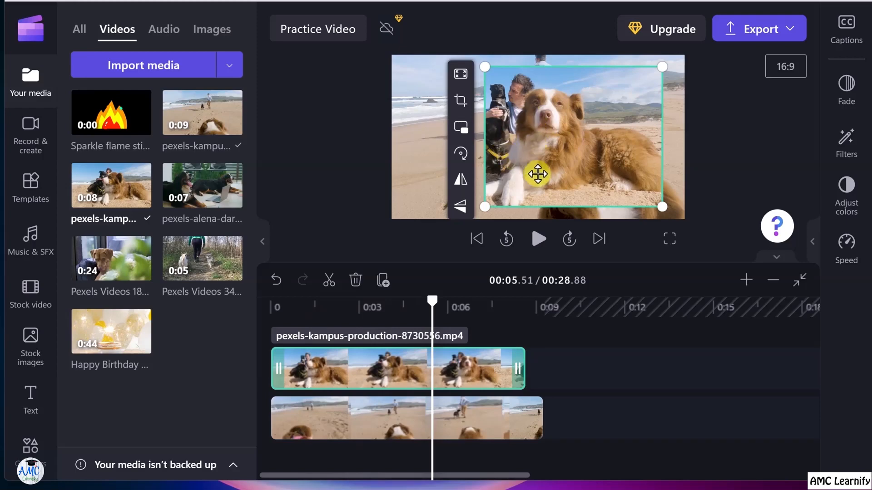
# Step: Try filling the frame with the cropped clip, preview it, and undo the fill
pyautogui.click(461, 74)
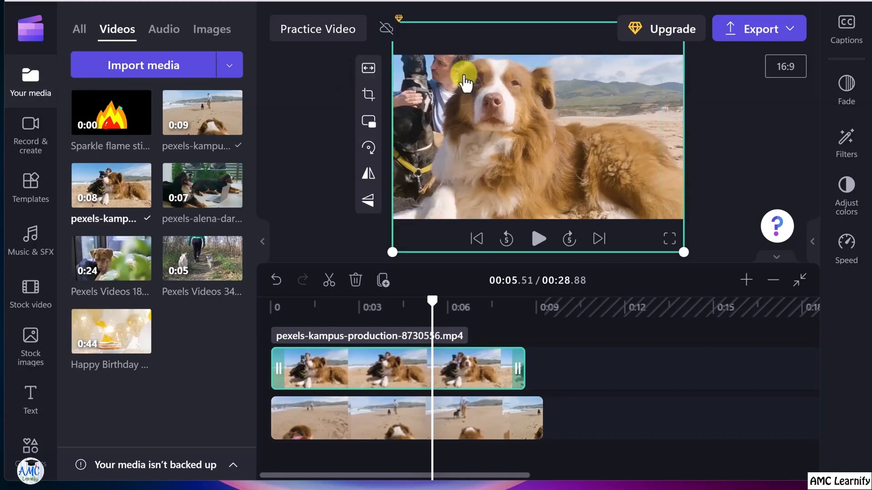
pyautogui.moveTo(432, 301); pyautogui.dragTo(339, 305)
pyautogui.press('space')
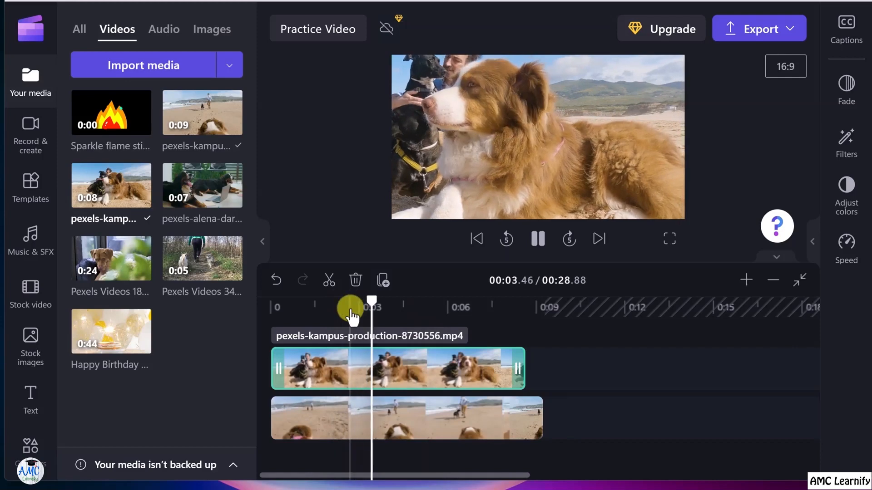
pyautogui.click(351, 308)
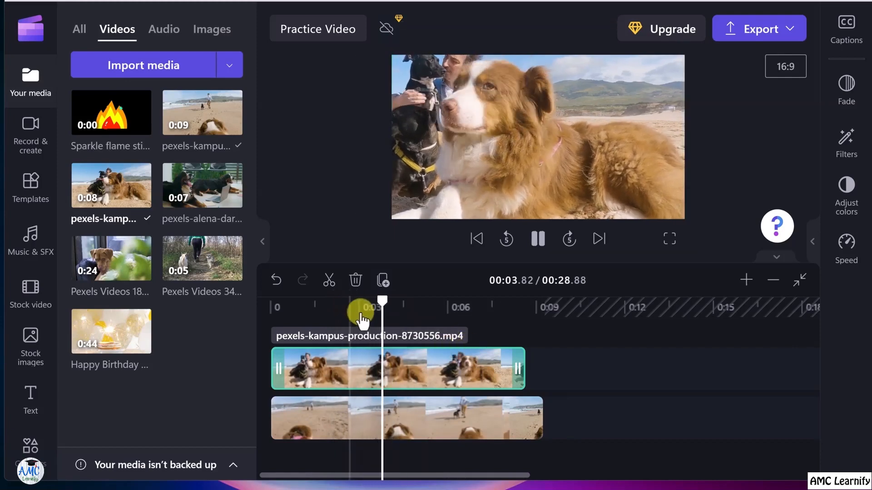
pyautogui.press('space')
pyautogui.click(278, 281)
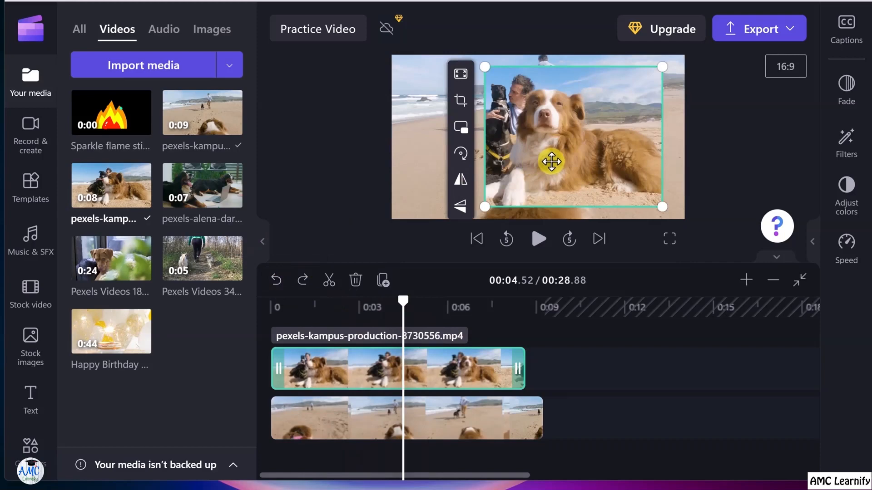
# Step: View the picture-in-picture positions for the cropped clip and add pexels-alena-darmel-9033451.mp4 on a new track above it
pyautogui.click(462, 130)
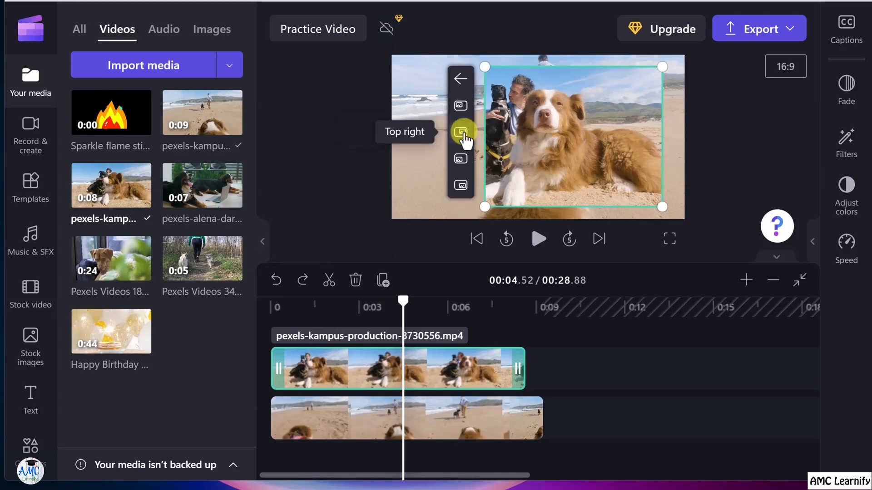
pyautogui.click(343, 179)
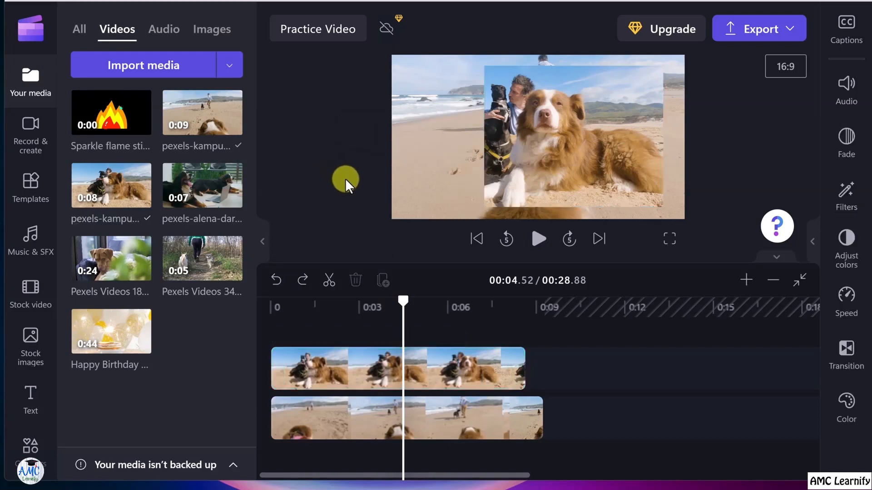
pyautogui.moveTo(194, 189); pyautogui.dragTo(312, 335)
# Step: Preview the three stacked tracks from about 2.6 s, pausing at about 3.5 s
pyautogui.click(404, 305)
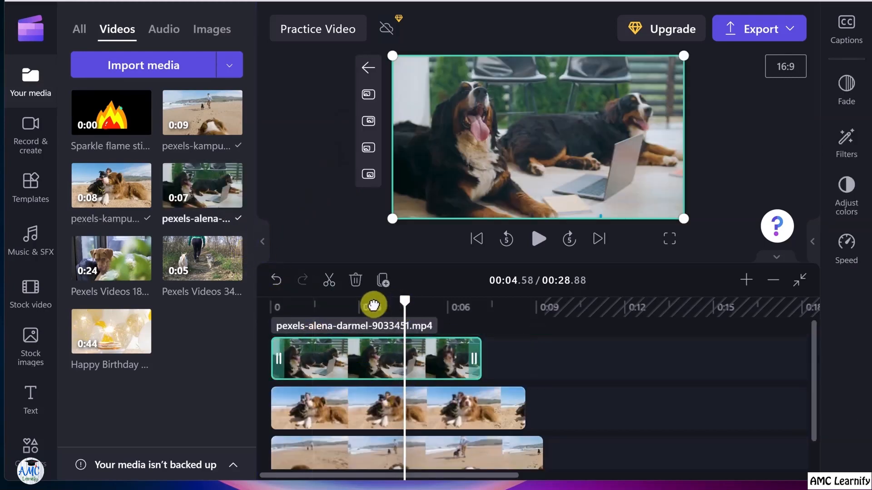
pyautogui.click(345, 306)
pyautogui.press('space')
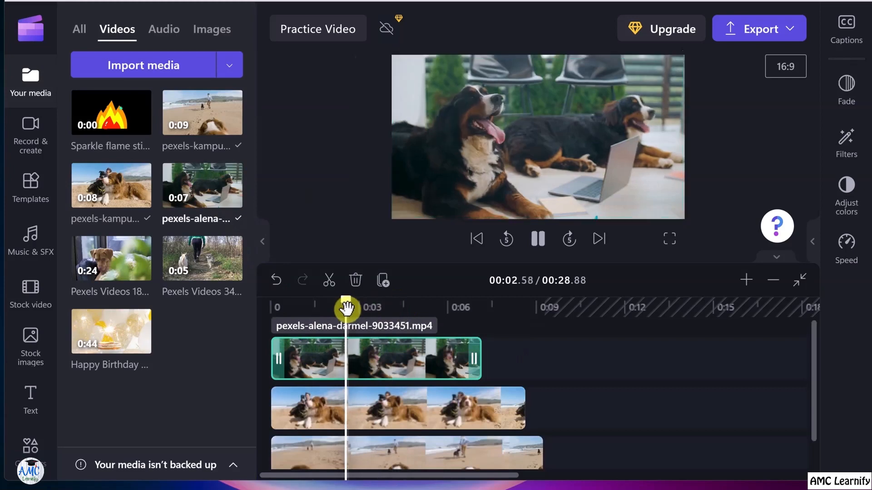
pyautogui.press('space')
pyautogui.click(348, 307)
pyautogui.moveTo(348, 307); pyautogui.dragTo(346, 308)
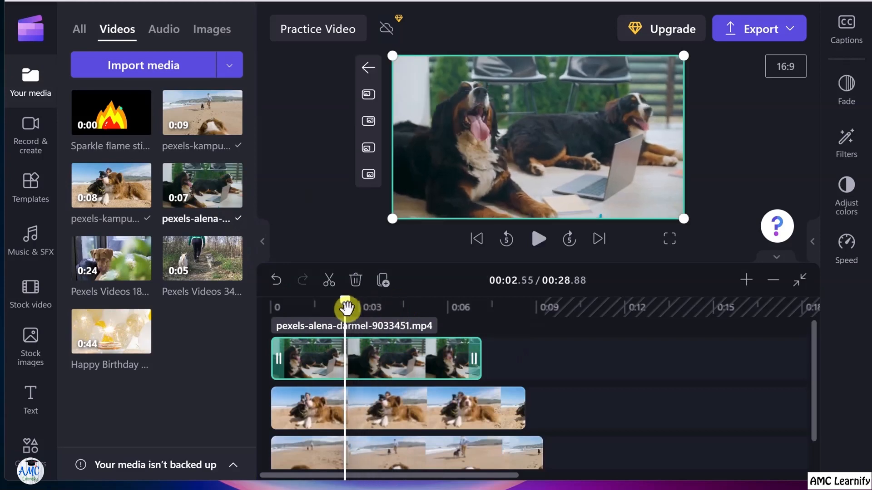
pyautogui.press('space')
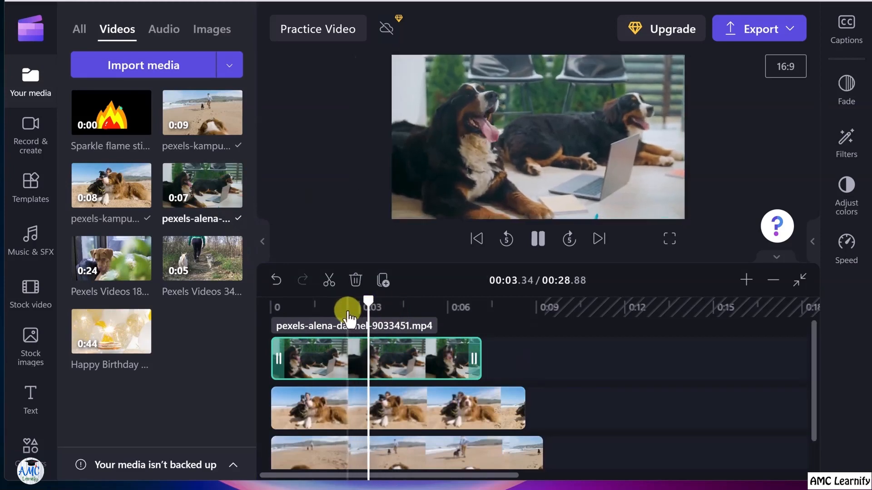
pyautogui.press('space')
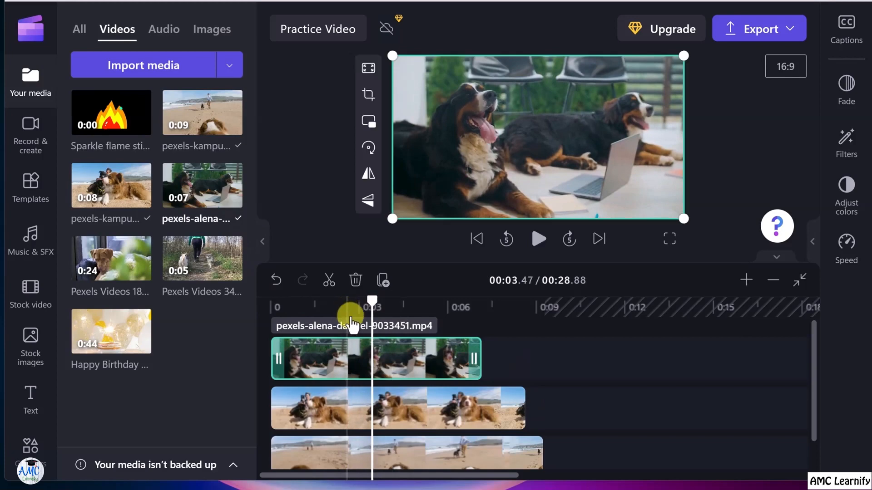
# Step: Place the pexels-alena-darmel clip as a Top right picture-in-picture, move it to the frame's upper left, and preview from about 0.7 s
pyautogui.click(369, 122)
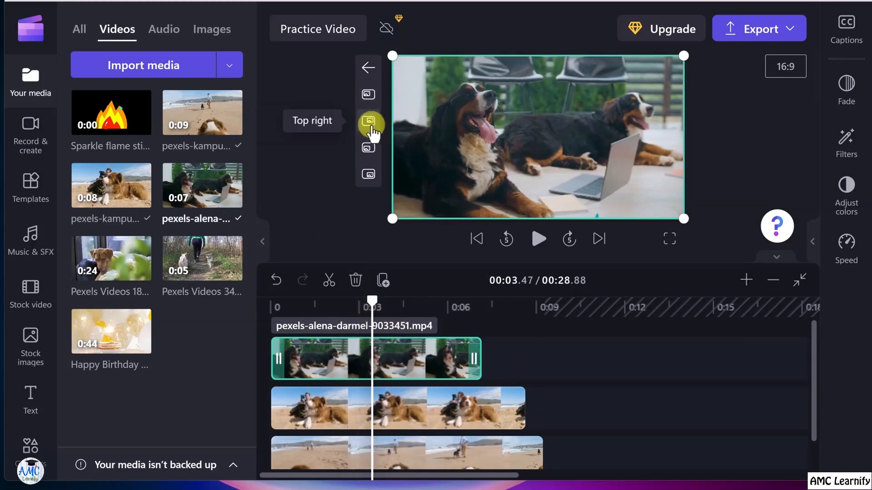
pyautogui.click(369, 121)
pyautogui.moveTo(654, 76); pyautogui.dragTo(437, 88)
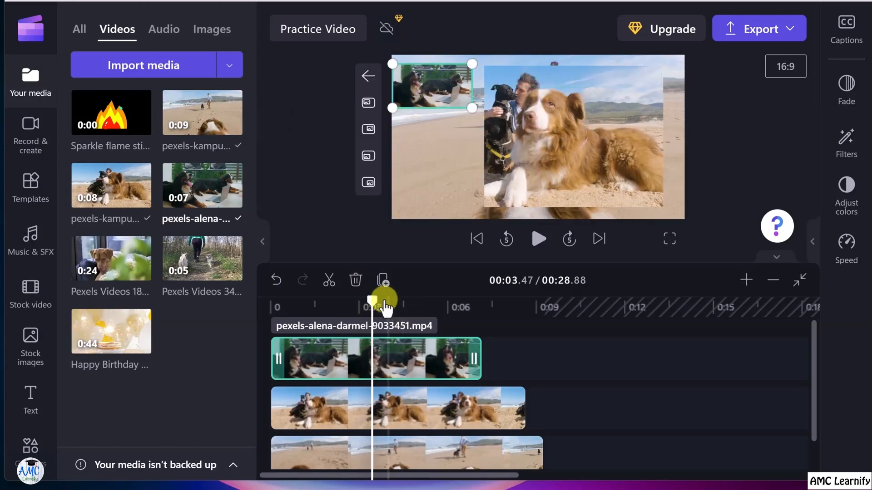
pyautogui.moveTo(372, 301); pyautogui.dragTo(293, 308)
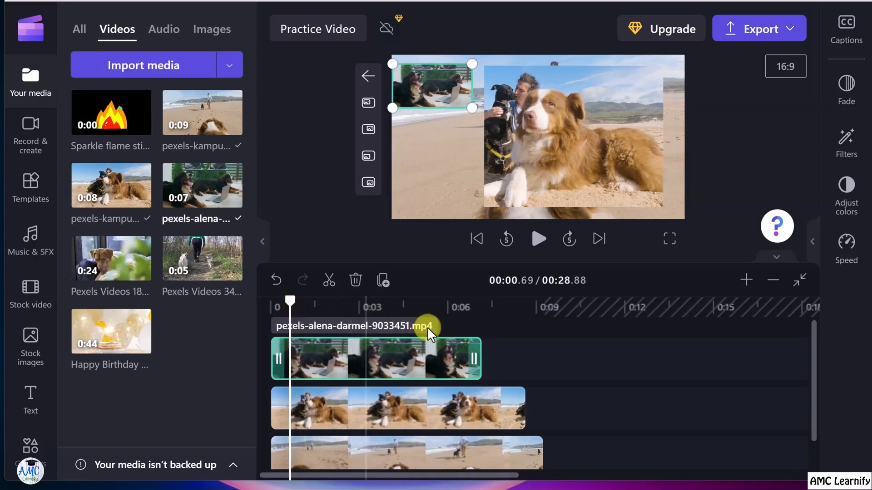
pyautogui.press('space')
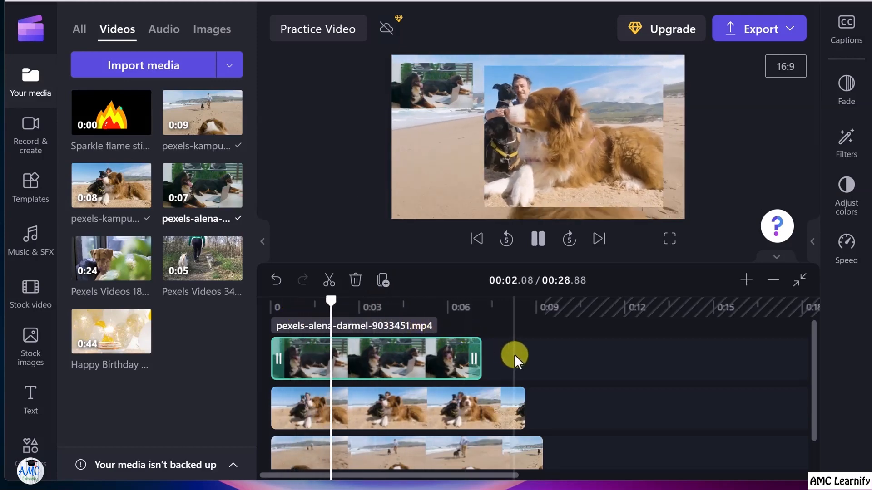
pyautogui.press('space')
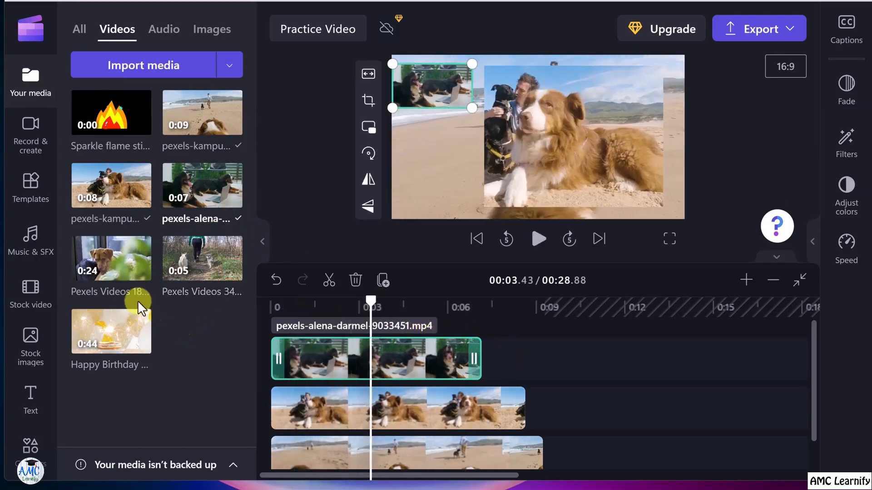
# Step: Add Pexels Videos 1851001.mp4 on a new track above the others and show its frame at about 2.2 s
pyautogui.moveTo(137, 301); pyautogui.dragTo(308, 342)
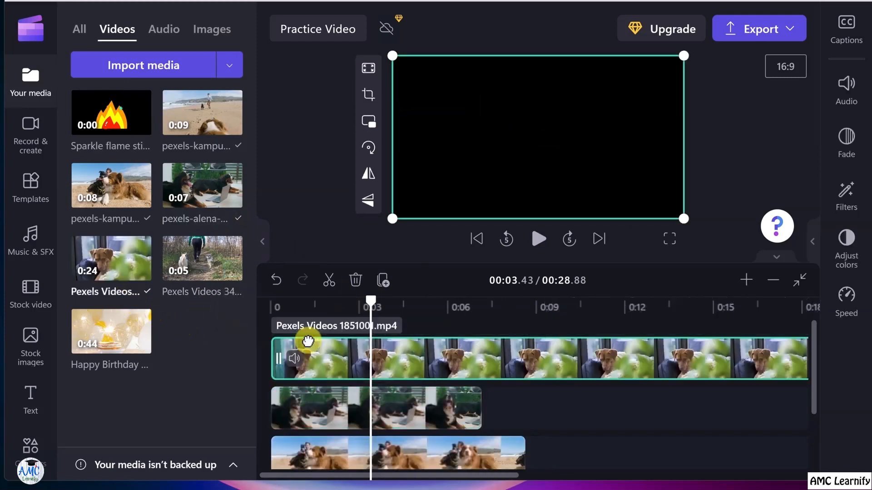
pyautogui.moveTo(370, 299); pyautogui.dragTo(334, 305)
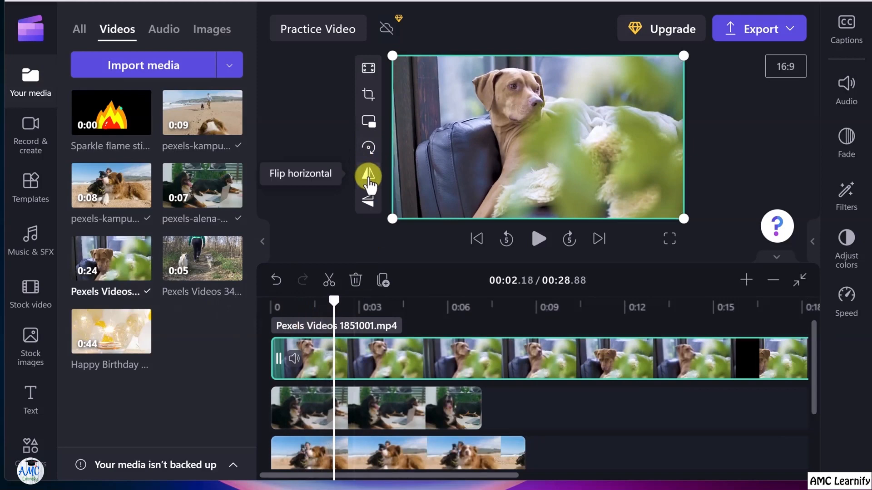
# Step: Try the rotate, horizontal flip and vertical flip options on the new dog clip, returning it to its original orientation
pyautogui.click(368, 148)
pyautogui.click(429, 148)
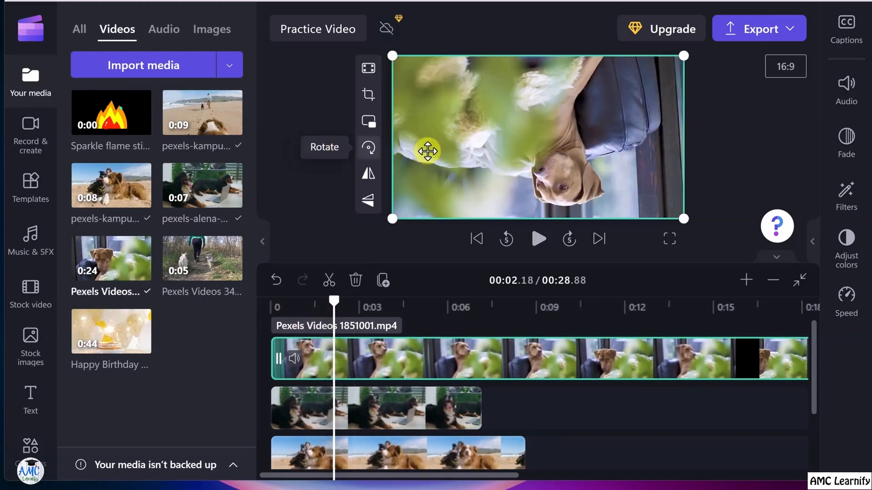
pyautogui.click(374, 148)
pyautogui.click(432, 148)
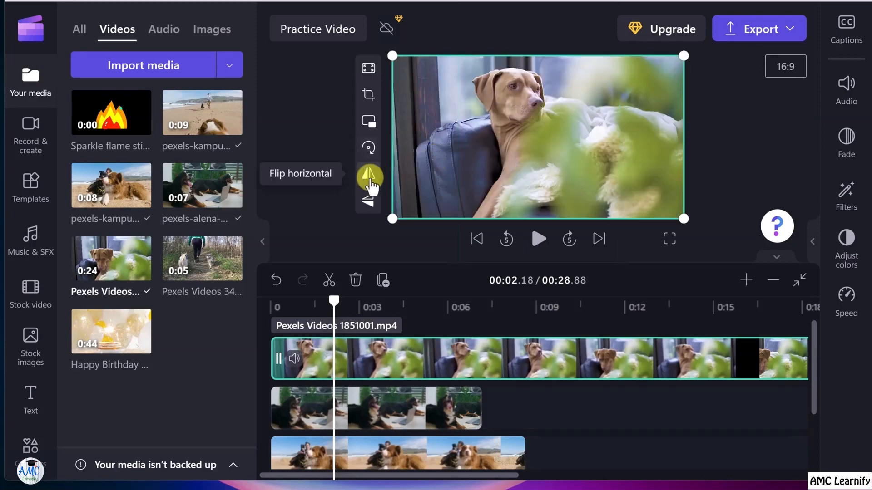
pyautogui.click(369, 175)
pyautogui.click(369, 200)
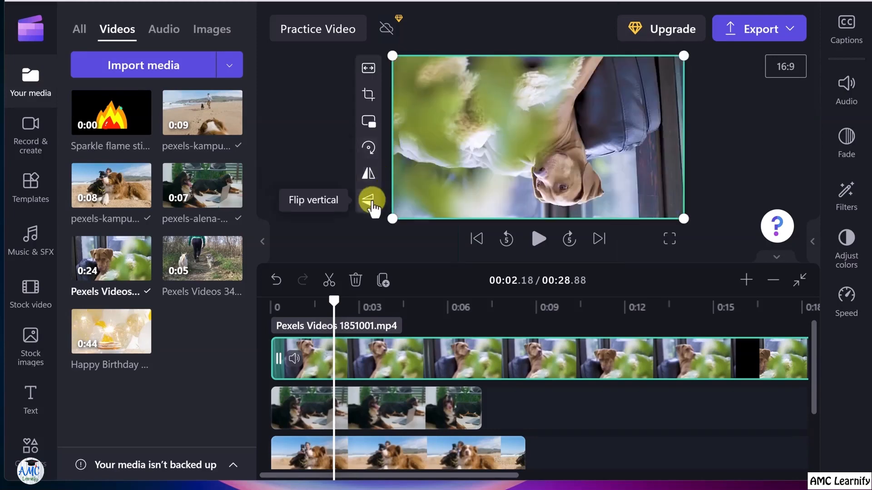
pyautogui.click(369, 200)
pyautogui.click(370, 177)
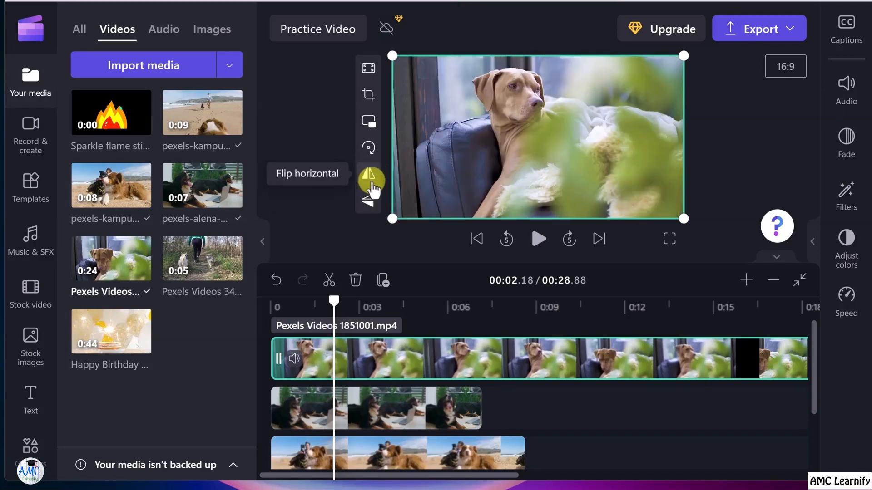
# Step: Place the new dog clip as a Bottom right picture-in-picture, move it below the small upper-left clip, and preview the layered result
pyautogui.click(368, 124)
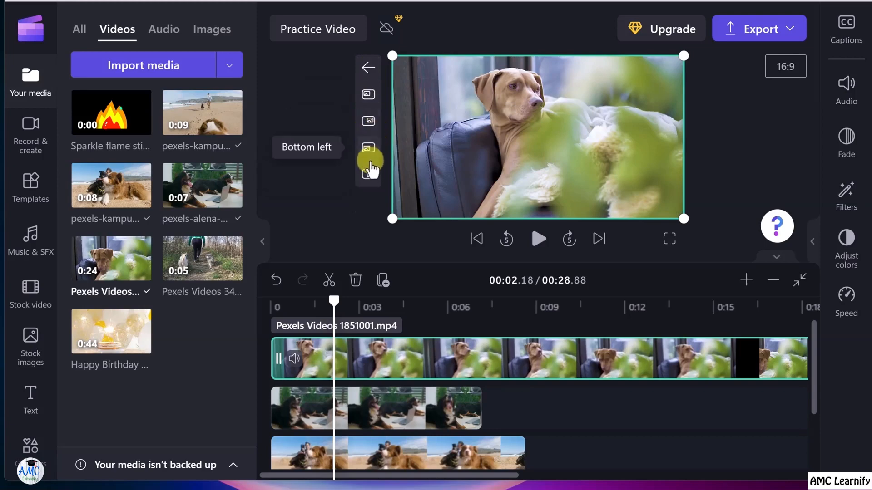
pyautogui.click(369, 172)
pyautogui.moveTo(654, 196); pyautogui.dragTo(471, 151)
pyautogui.press('space')
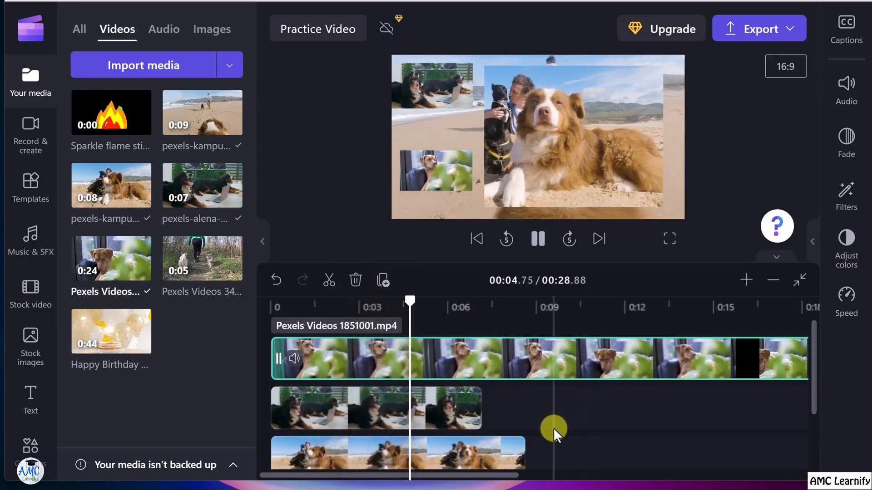
pyautogui.press('space')
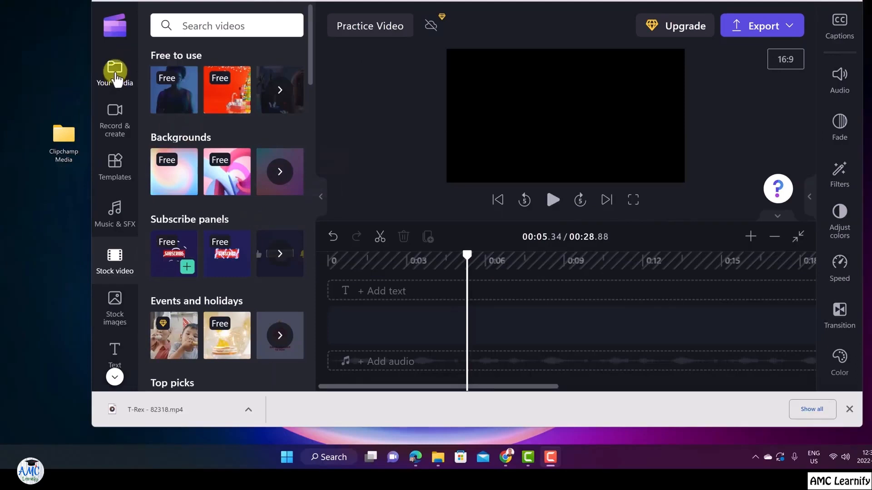
# Step: Open the project's media library, switch to Pixabay, and browse its green screen videos around the T-Rex clip
pyautogui.click(116, 75)
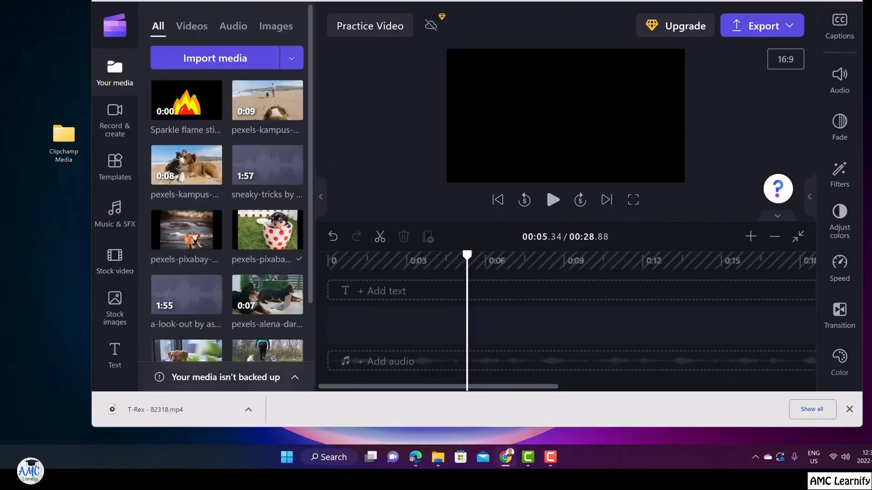
pyautogui.click(348, 52)
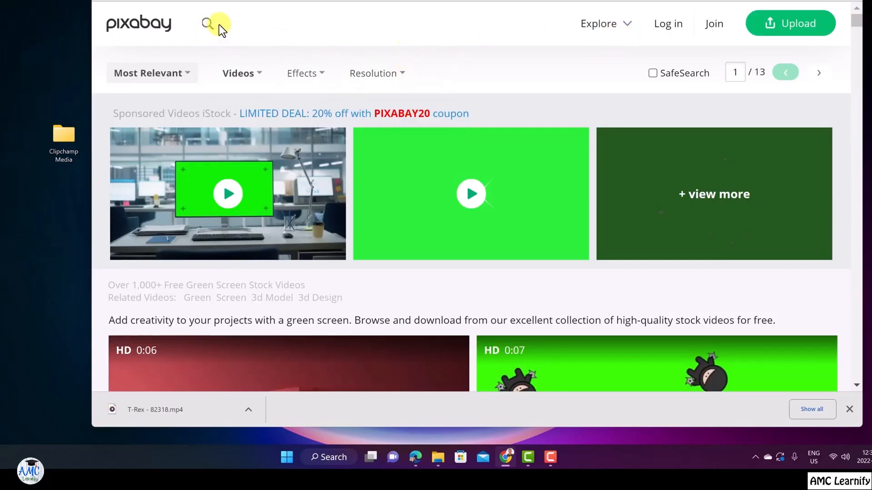
pyautogui.scroll(-20, 344, 175)
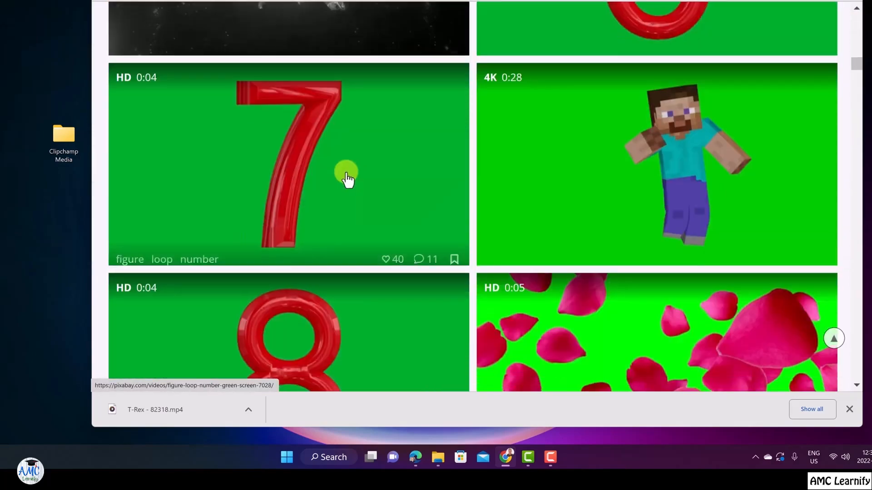
pyautogui.scroll(-20, 346, 177)
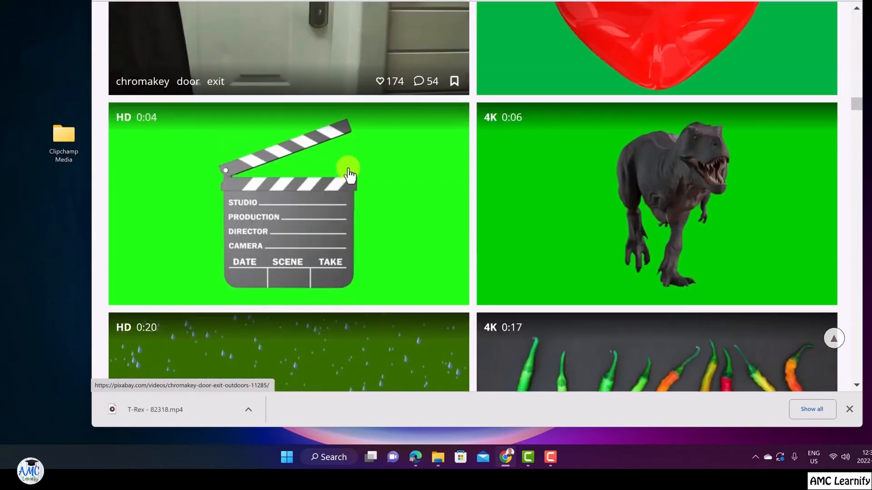
pyautogui.scroll(7, 350, 172)
pyautogui.scroll(-10, 350, 166)
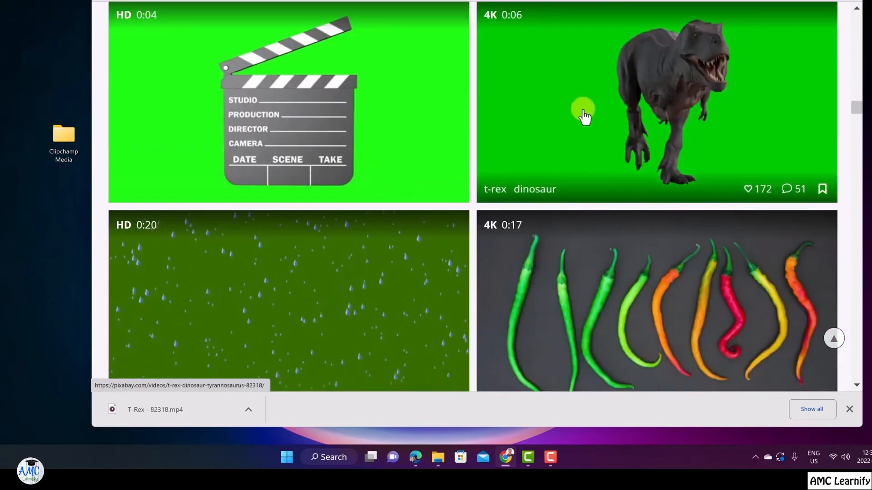
pyautogui.scroll(11, 570, 121)
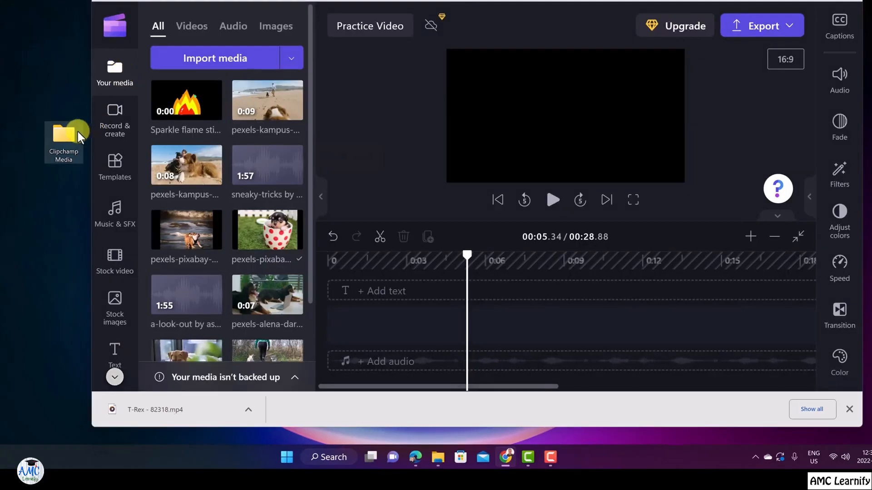
# Step: Import T-Rex - 82318.mp4 from the desktop's Clipchamp Media folder into the project's media library
pyautogui.doubleClick(63, 134)
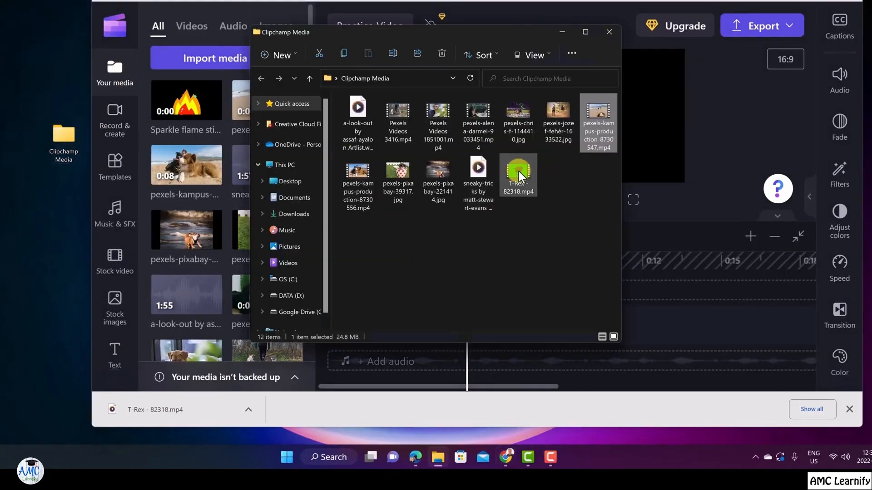
pyautogui.moveTo(517, 174); pyautogui.dragTo(219, 218)
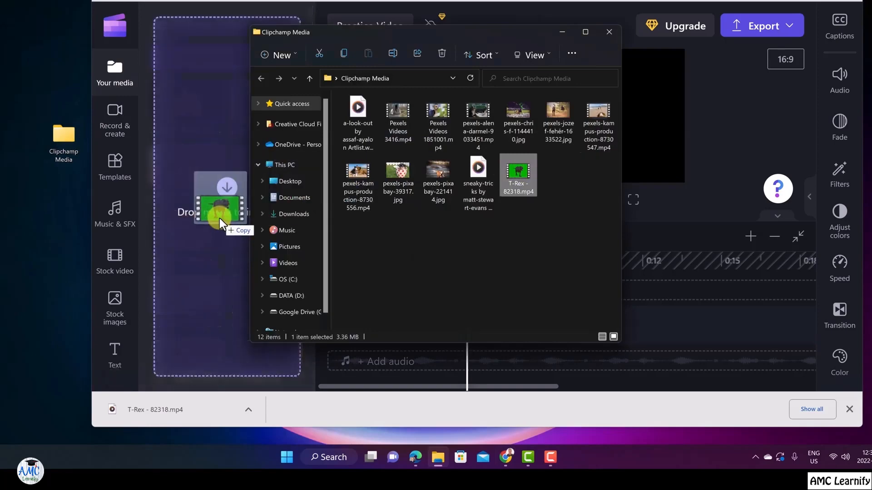
pyautogui.scroll(-3, 226, 230)
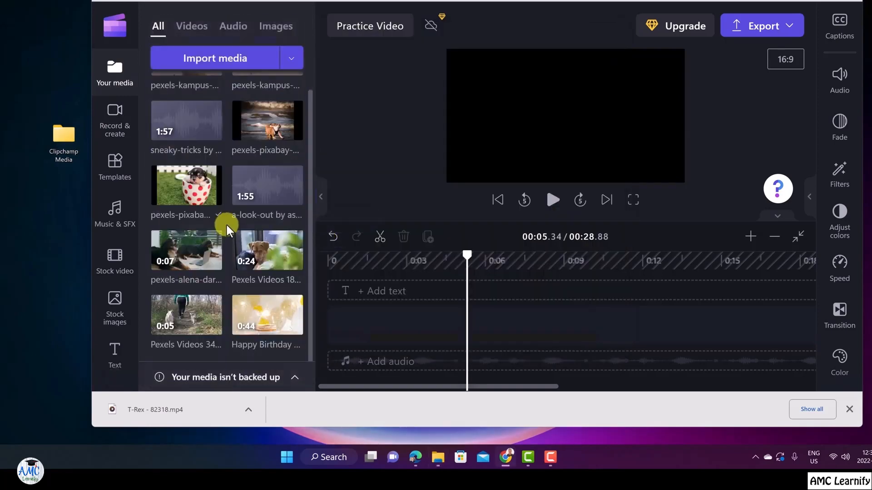
pyautogui.scroll(3, 227, 230)
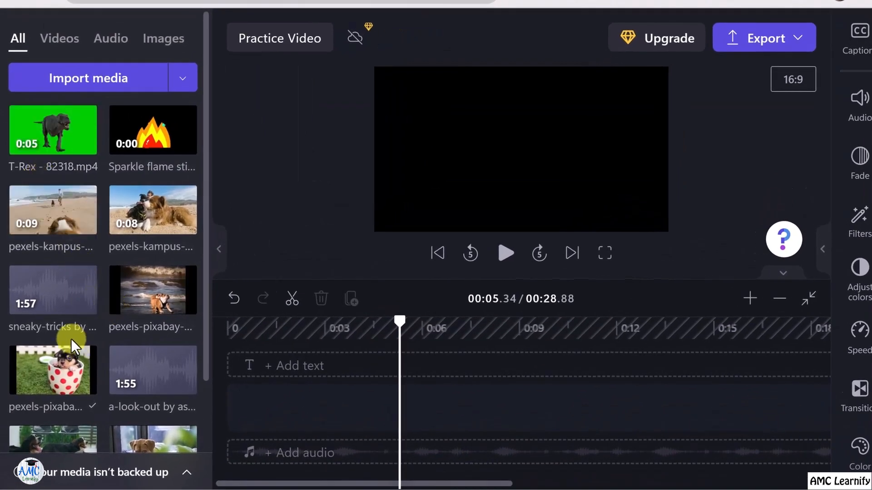
# Step: Add pexels-kampus-production-8730556.mp4 to the empty timeline with T-Rex - 82318.mp4 on a track above it, and preview from about 1.5 s
pyautogui.moveTo(114, 229); pyautogui.dragTo(317, 408)
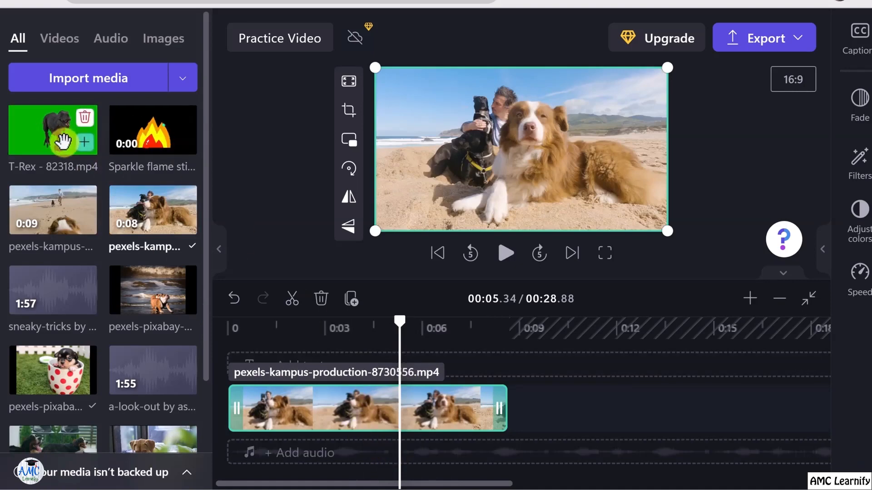
pyautogui.moveTo(51, 140); pyautogui.dragTo(356, 415)
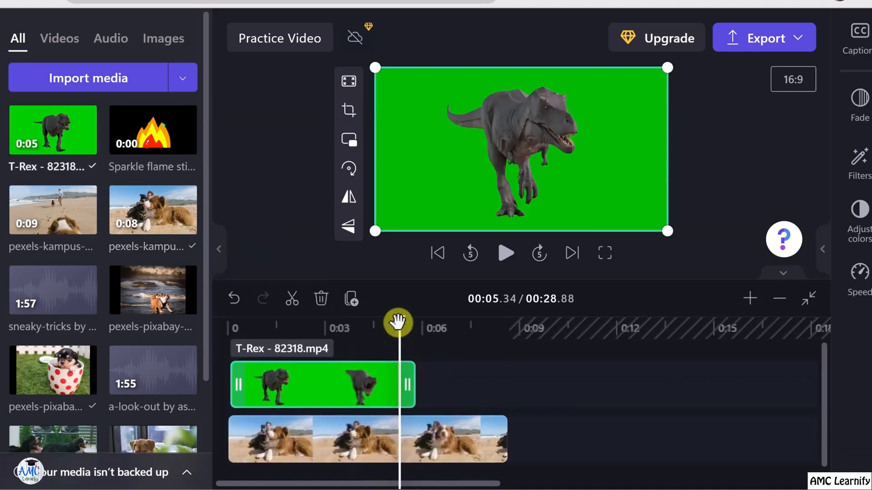
pyautogui.moveTo(400, 321); pyautogui.dragTo(274, 327)
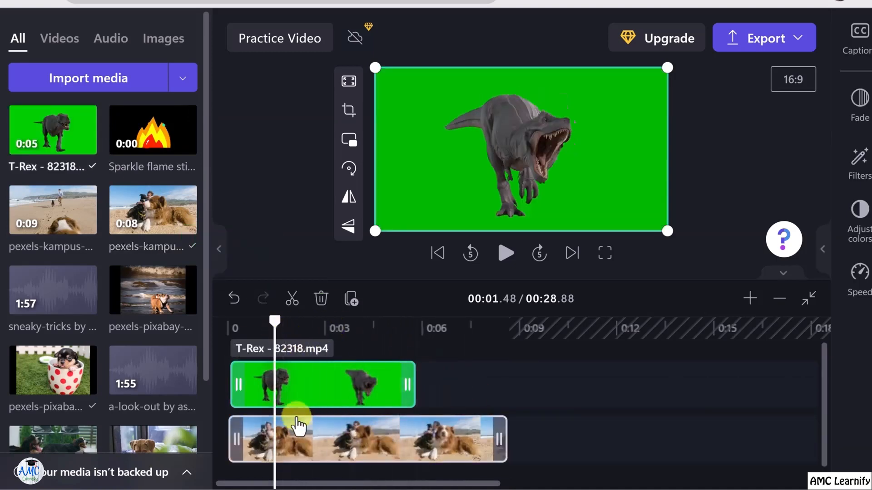
pyautogui.press('space')
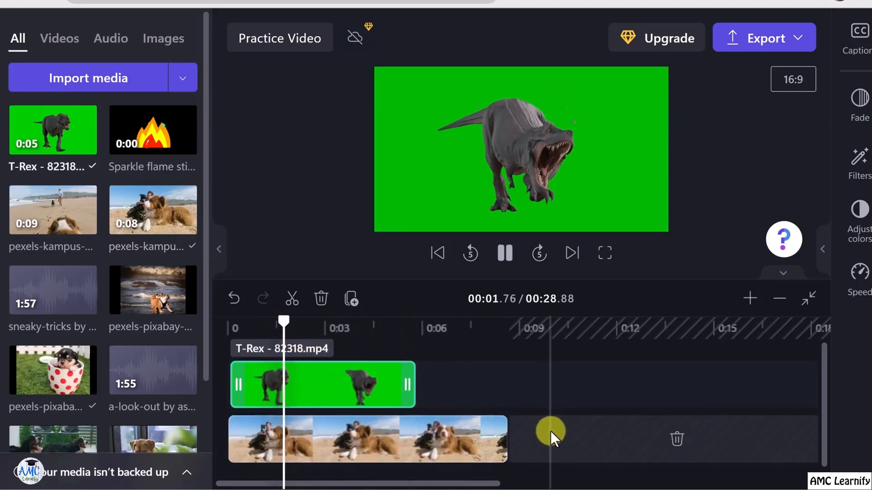
pyautogui.press('space')
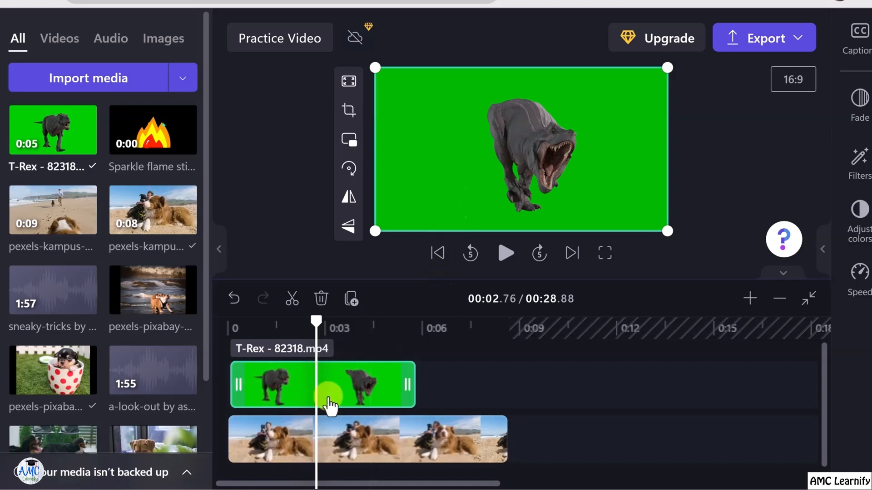
# Step: Apply the Green screen filter to the T-Rex clip to remove its green background
pyautogui.click(858, 161)
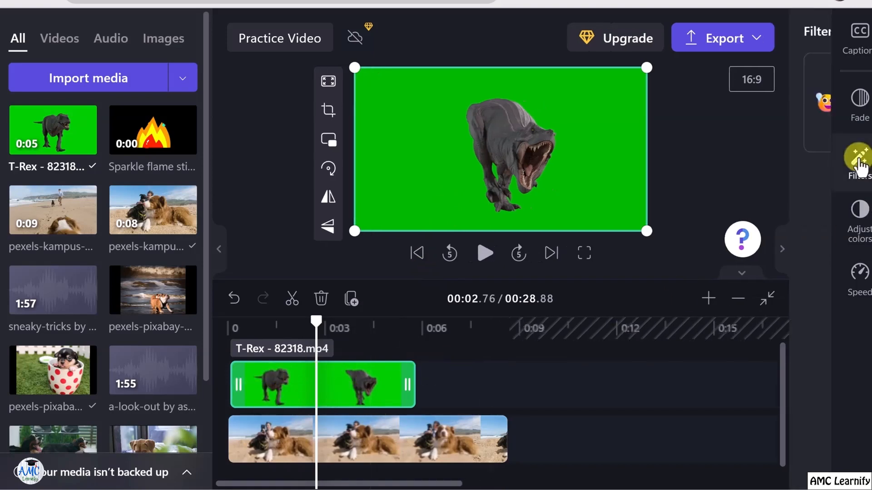
pyautogui.scroll(-20, 704, 307)
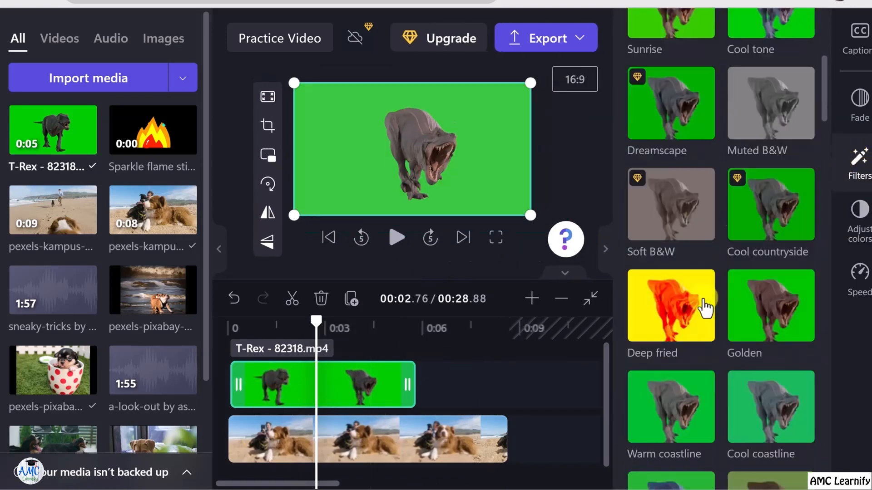
pyautogui.scroll(-5, 704, 306)
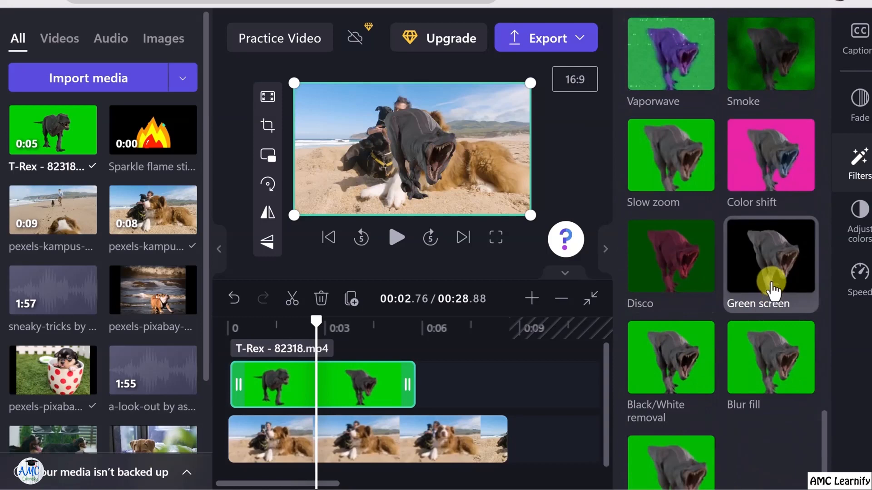
pyautogui.click(773, 288)
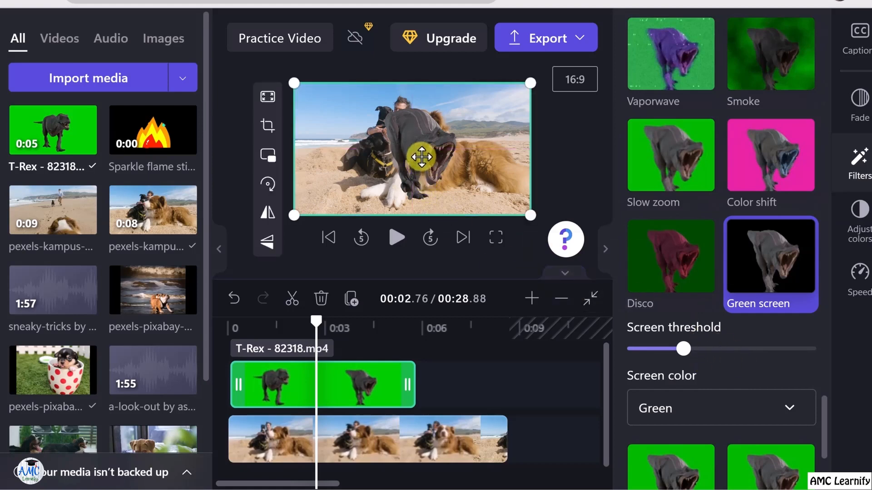
# Step: Shrink the T-Rex clip to about two thirds of its size and position it at the frame's lower left beside the dogs
pyautogui.moveTo(421, 157); pyautogui.dragTo(365, 164)
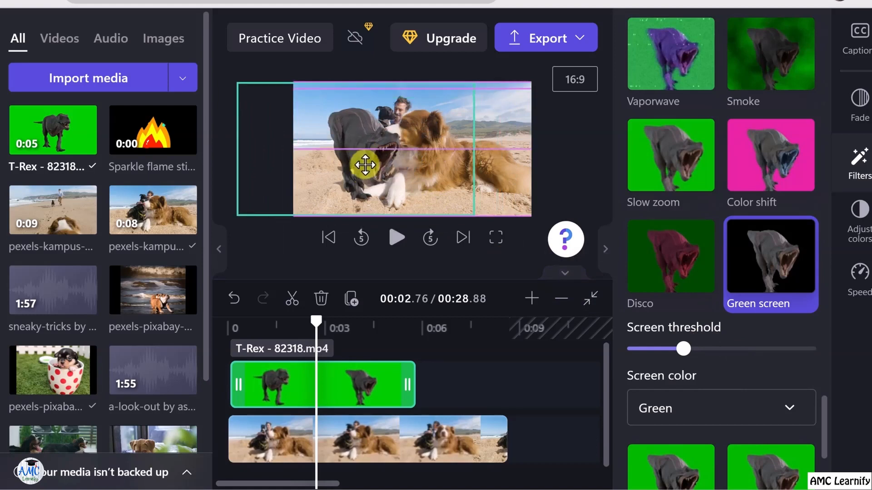
pyautogui.moveTo(473, 215); pyautogui.dragTo(395, 162)
pyautogui.moveTo(331, 126); pyautogui.dragTo(345, 163)
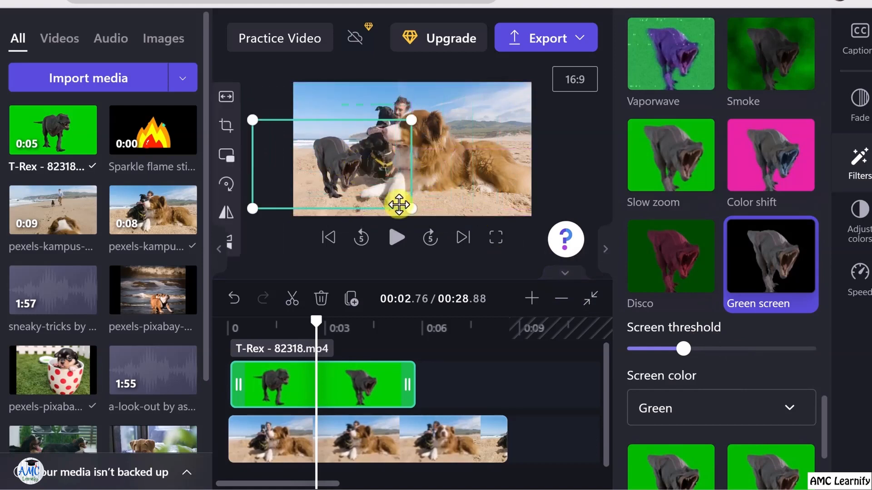
# Step: Shrink the T-Rex clip to about half the frame width at the lower left and check the Green screen filter's screen color choices
pyautogui.moveTo(413, 208); pyautogui.dragTo(382, 192)
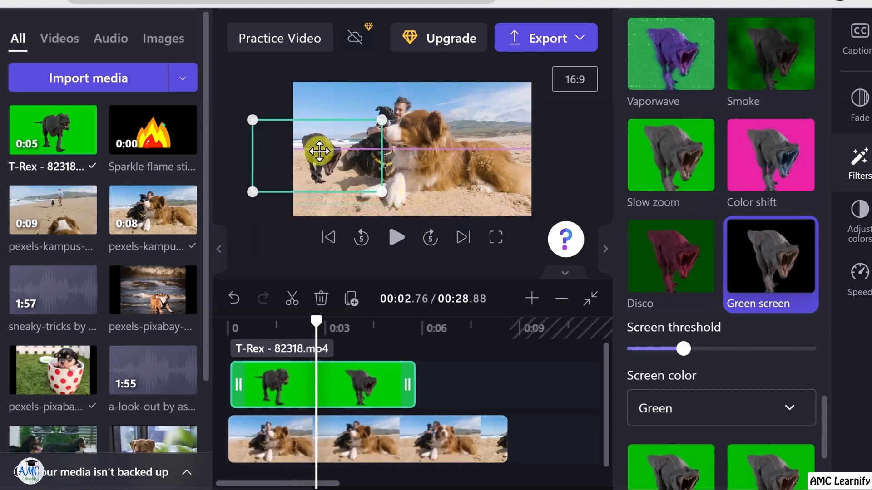
pyautogui.moveTo(319, 152); pyautogui.dragTo(333, 168)
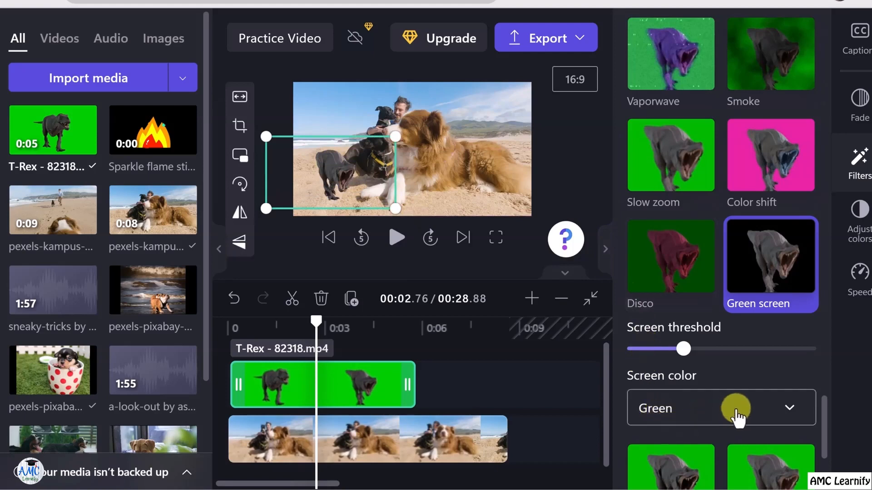
pyautogui.click(790, 409)
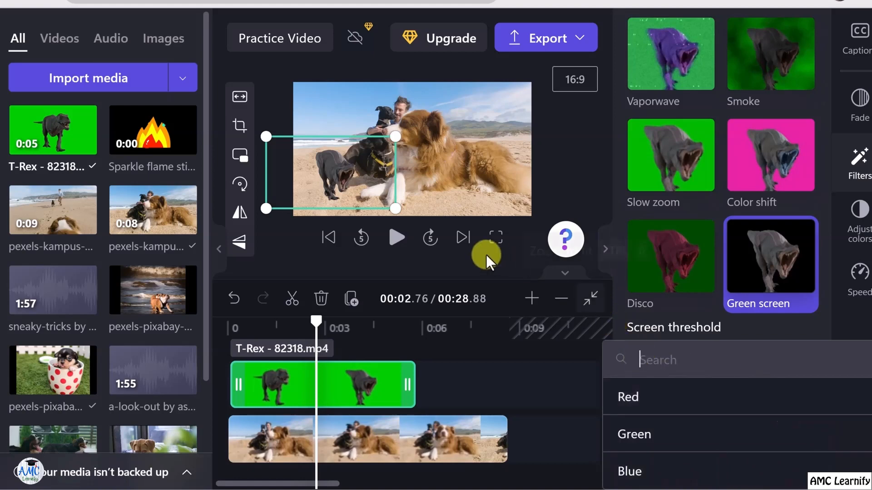
pyautogui.click(551, 171)
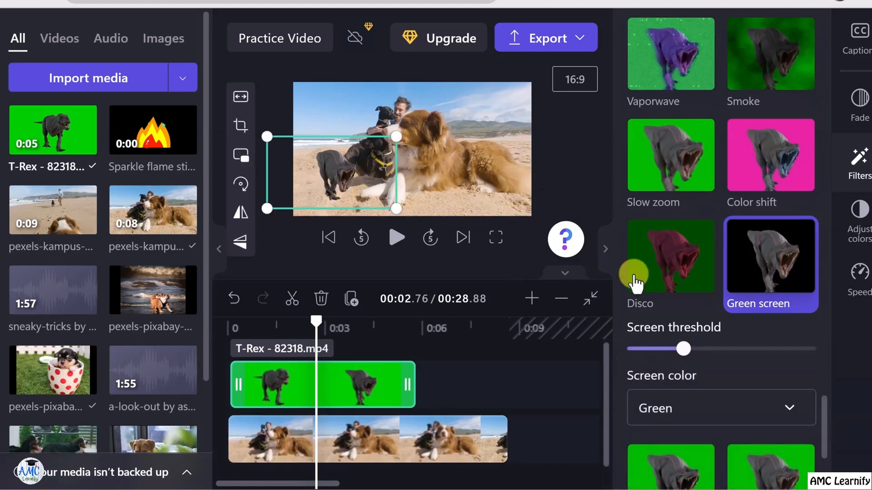
# Step: Scale the T-Rex clip down slightly further and place it on the sand in the frame's lower-left corner
pyautogui.click(605, 249)
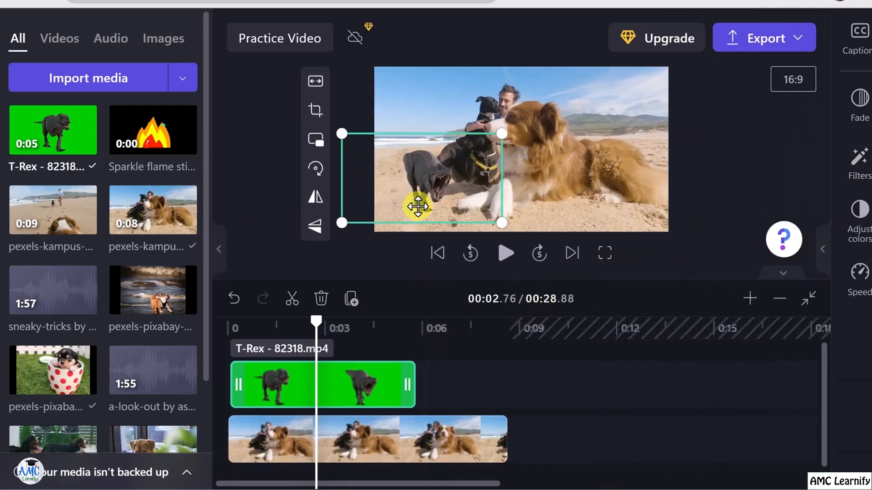
pyautogui.moveTo(500, 142); pyautogui.dragTo(476, 154)
pyautogui.moveTo(411, 207); pyautogui.dragTo(412, 203)
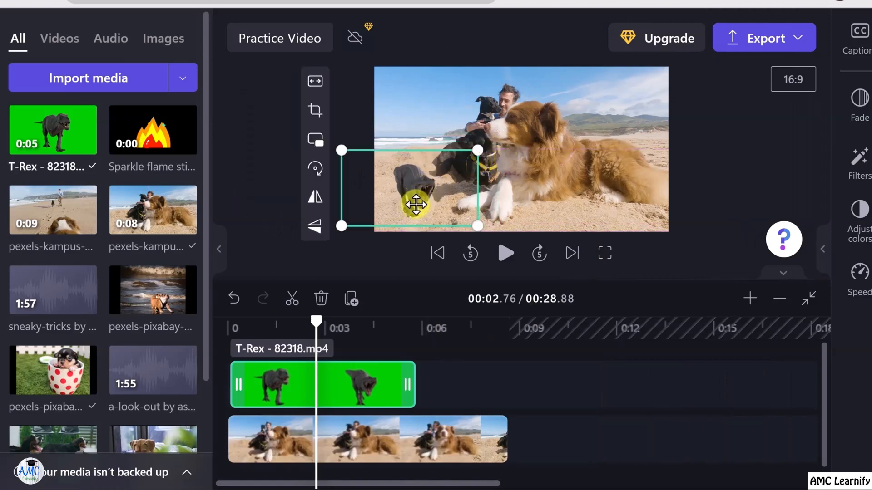
# Step: Preview the T-Rex and dogs composite from about 0.7 s
pyautogui.moveTo(308, 323); pyautogui.dragTo(249, 321)
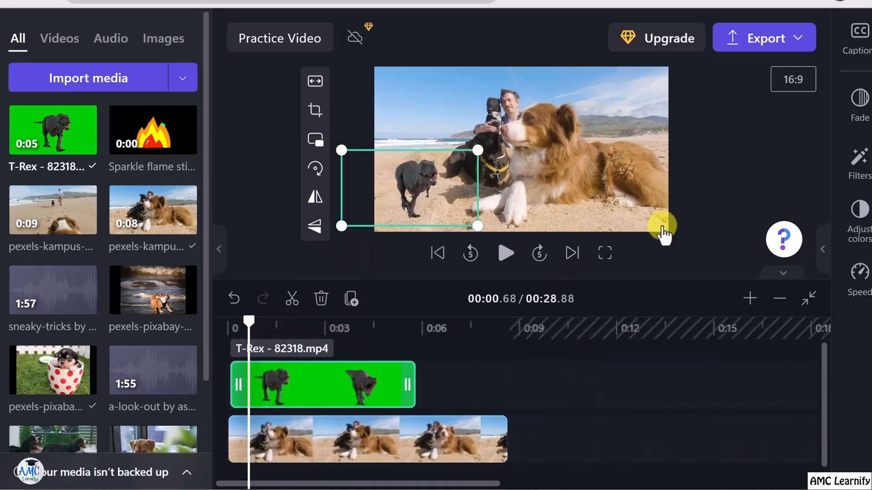
pyautogui.click(295, 226)
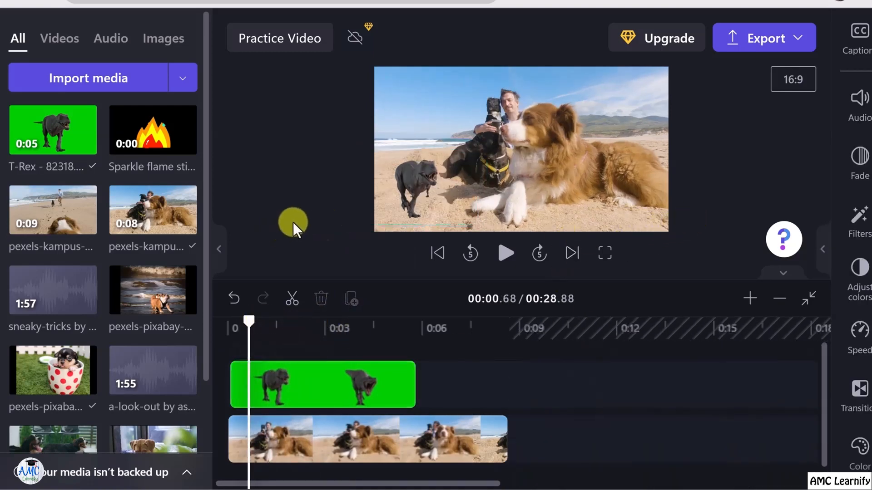
pyautogui.press('space')
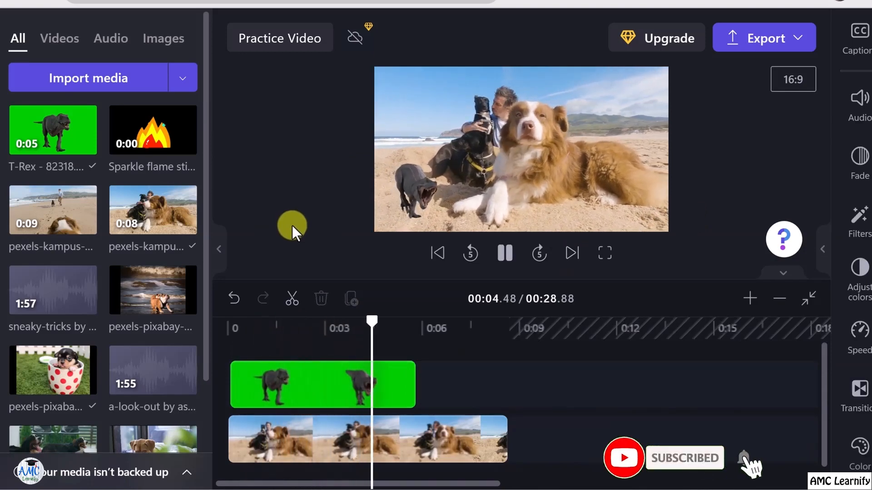
pyautogui.press('space')
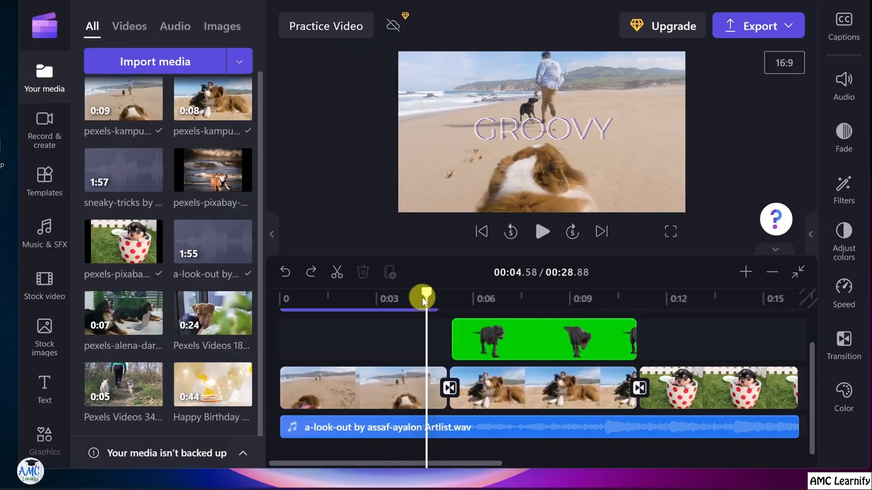
# Step: Preview the assembled project from about 1 s, through the GROOVY title and into the T-Rex scene
pyautogui.moveTo(426, 294); pyautogui.dragTo(312, 302)
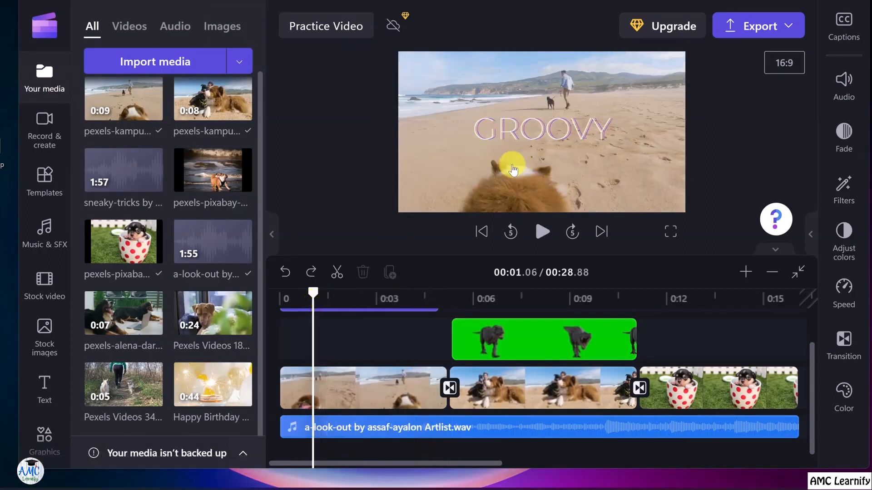
pyautogui.press('space')
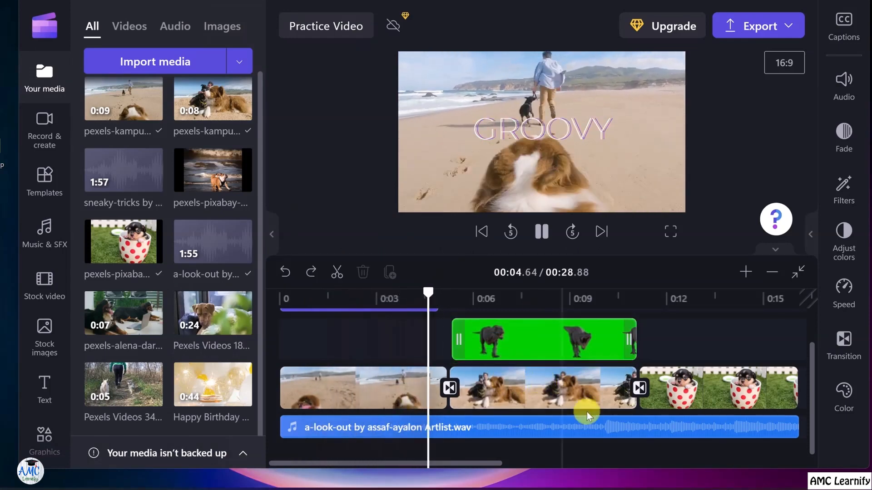
pyautogui.click(587, 427)
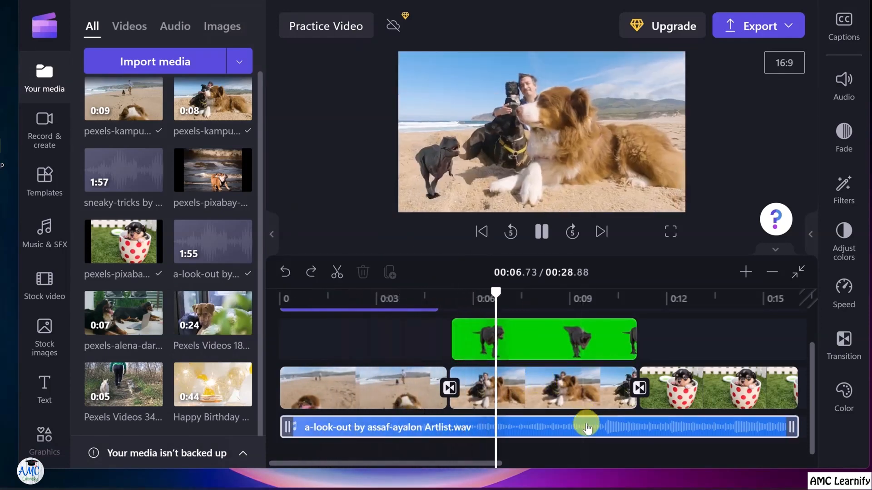
pyautogui.press('space')
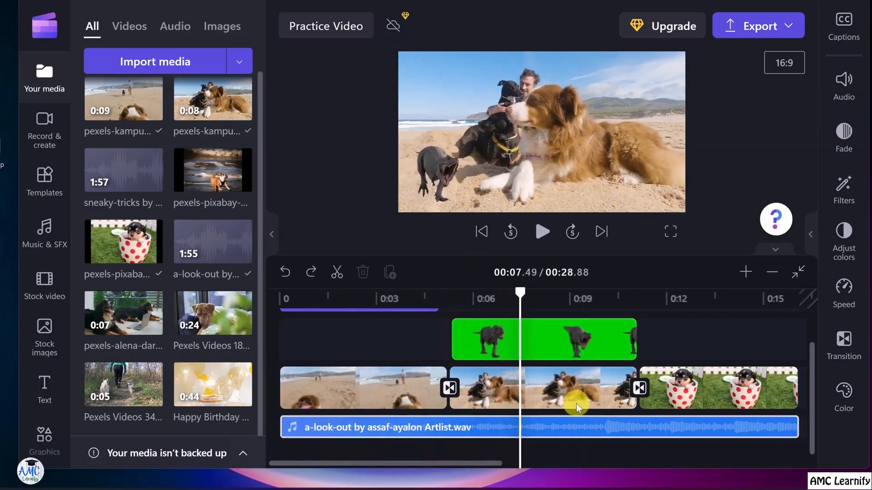
# Step: Make the puppy-in-cup image at about 12 s fill the frame and return the playhead to about 10 s
pyautogui.moveTo(521, 291); pyautogui.dragTo(671, 316)
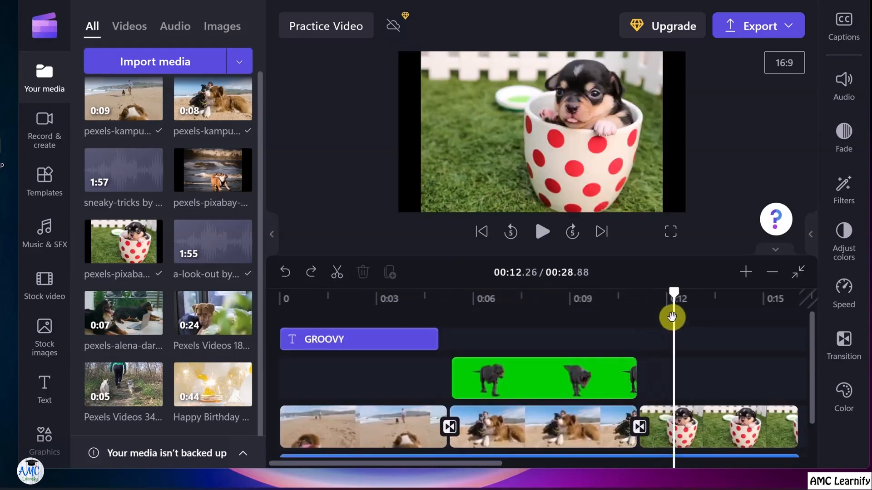
pyautogui.click(419, 210)
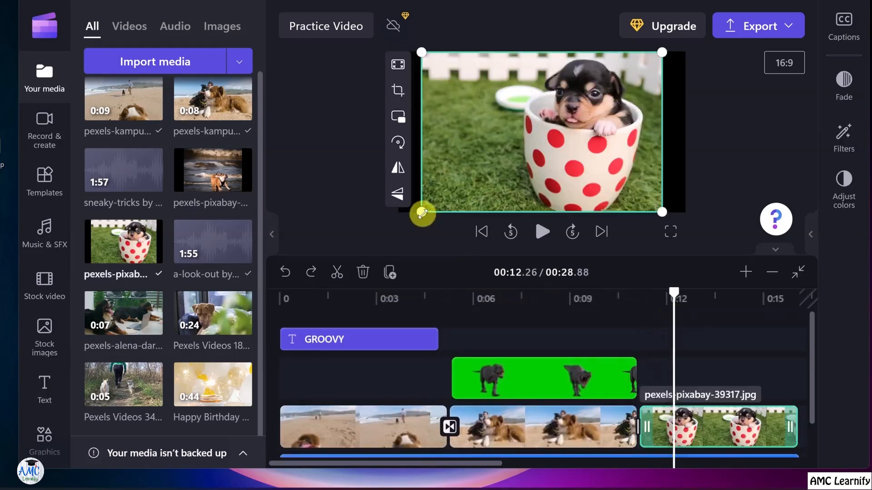
pyautogui.click(398, 66)
pyautogui.click(331, 171)
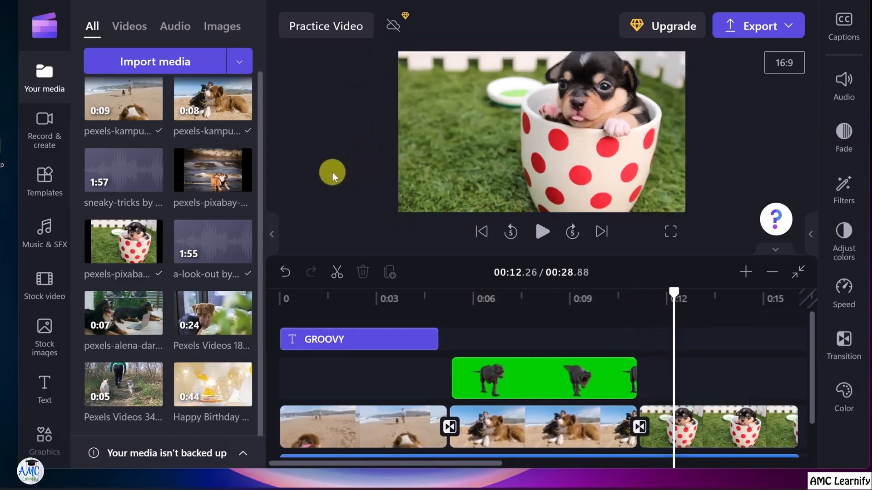
pyautogui.moveTo(670, 310); pyautogui.dragTo(611, 309)
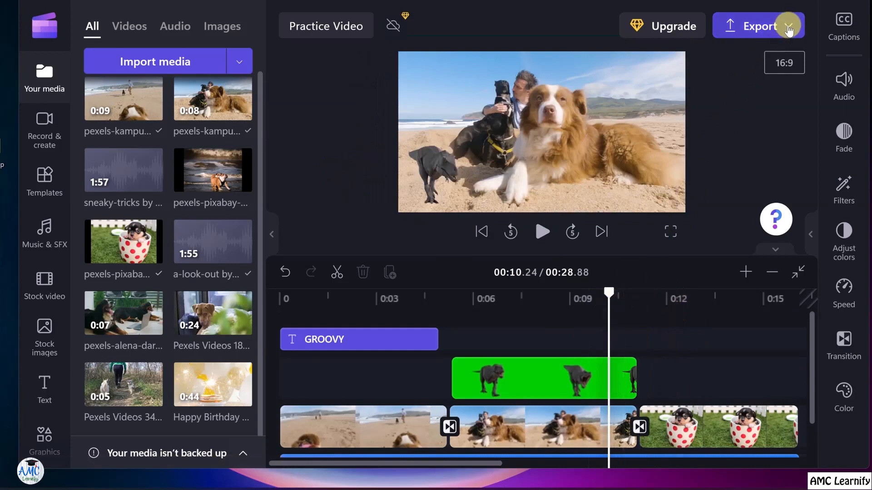
# Step: Return from the export gap notice to the timeline and delete the stray puppy image clip starting near 24 s
pyautogui.click(789, 30)
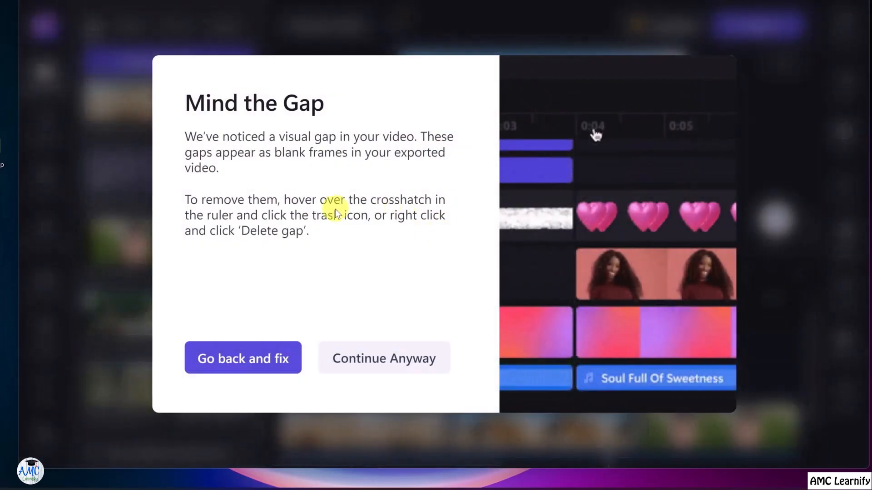
pyautogui.click(277, 367)
pyautogui.click(606, 364)
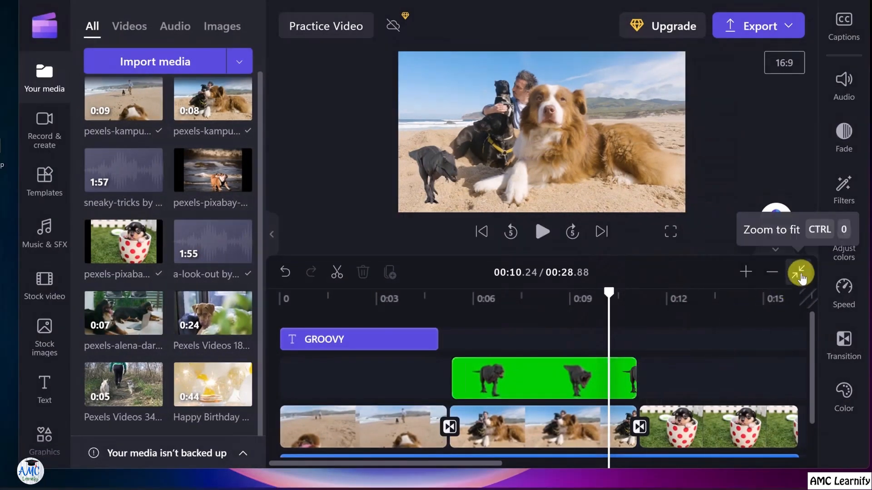
pyautogui.click(799, 274)
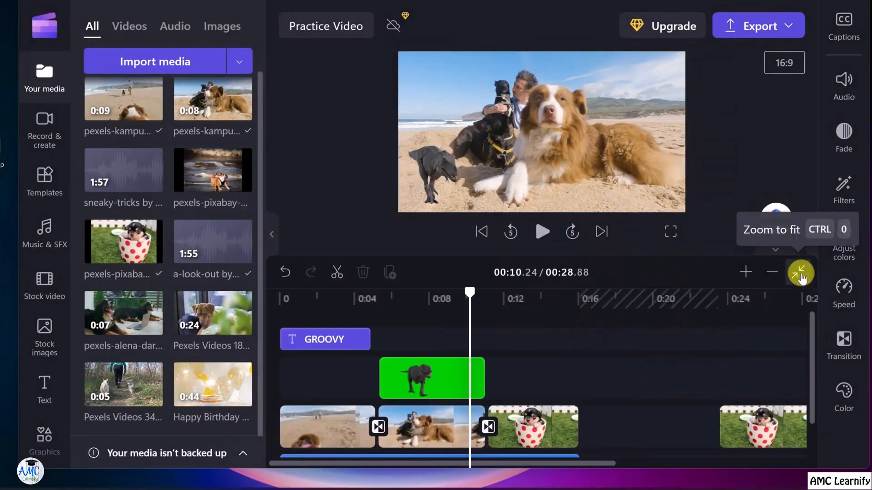
pyautogui.click(751, 440)
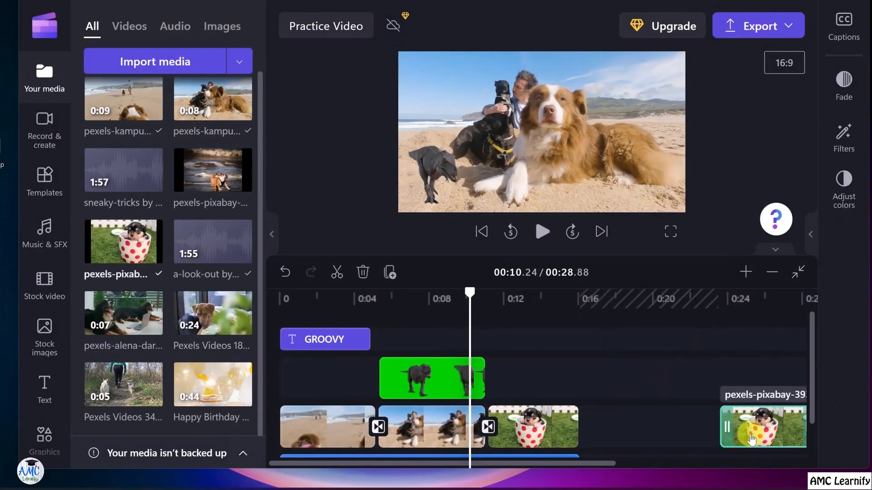
pyautogui.press('Delete')
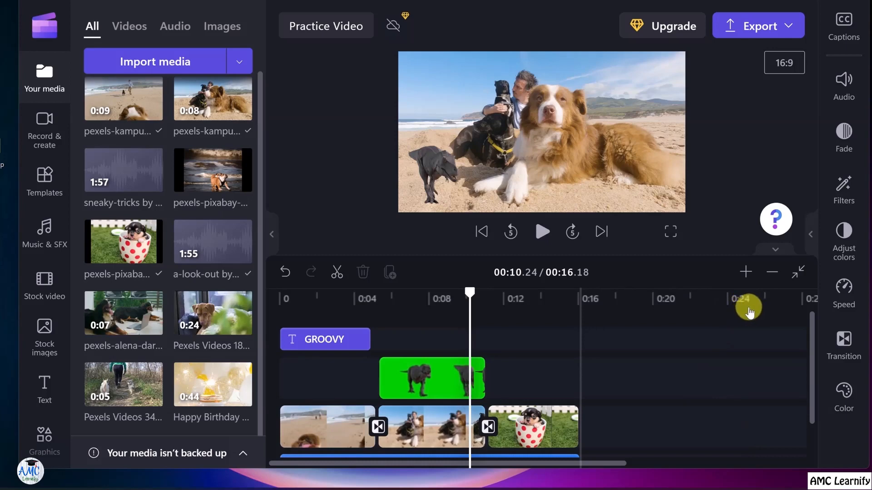
# Step: Export the video in 1080p and look through the save and share destinations
pyautogui.click(764, 30)
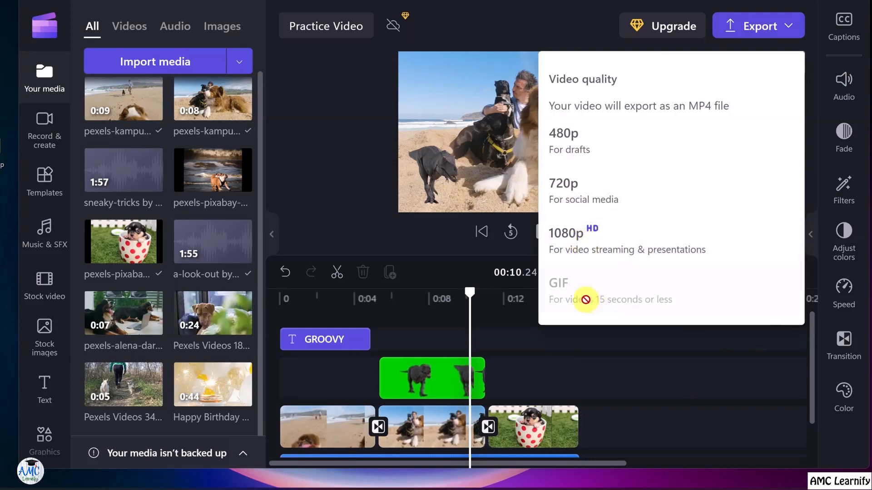
pyautogui.click(574, 247)
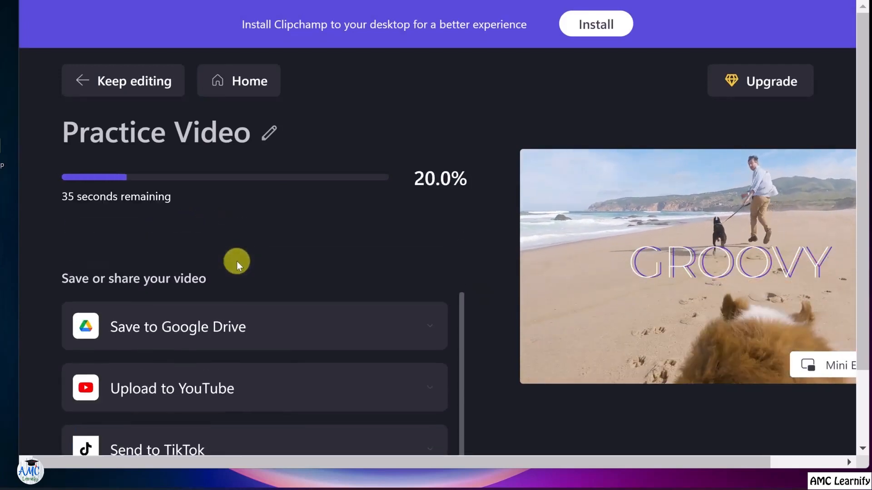
pyautogui.scroll(-2, 247, 287)
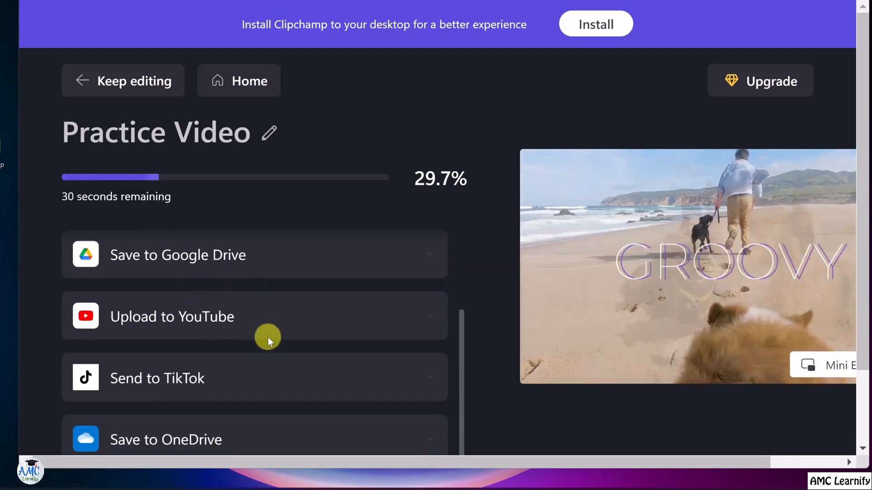
pyautogui.scroll(-3, 268, 337)
pyautogui.scroll(-2, 259, 348)
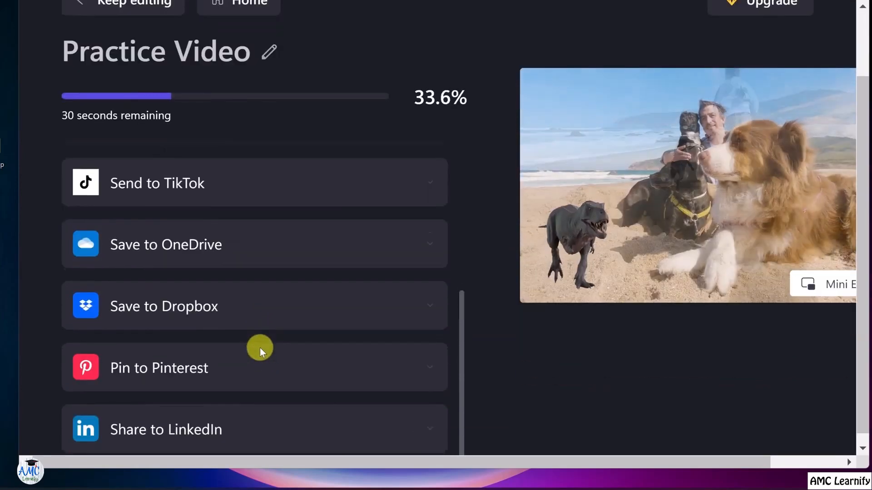
pyautogui.scroll(3, 290, 393)
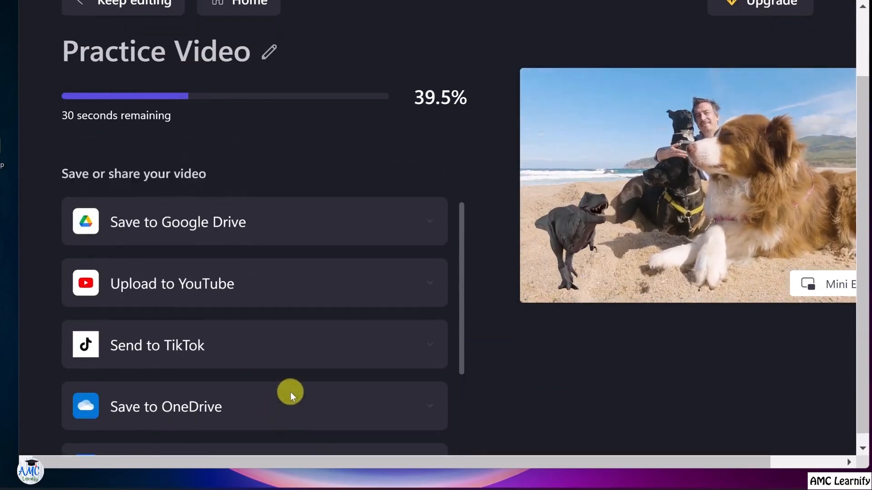
pyautogui.scroll(2, 290, 392)
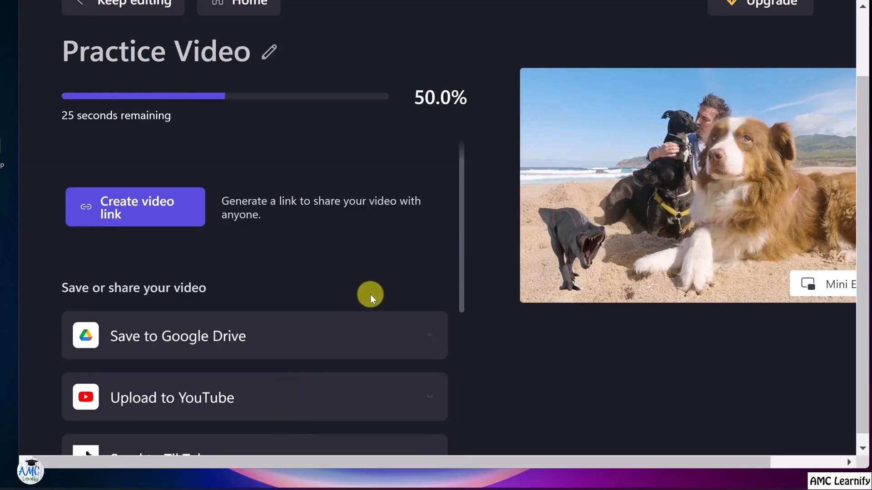
pyautogui.scroll(2, 369, 294)
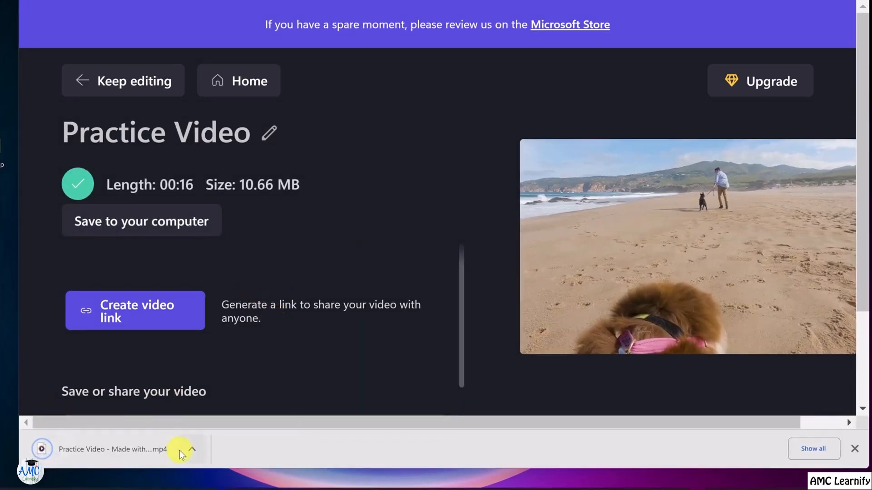
# Step: Open the downloaded Practice Video MP4 in Media Player to watch it, and close the player
pyautogui.click(135, 451)
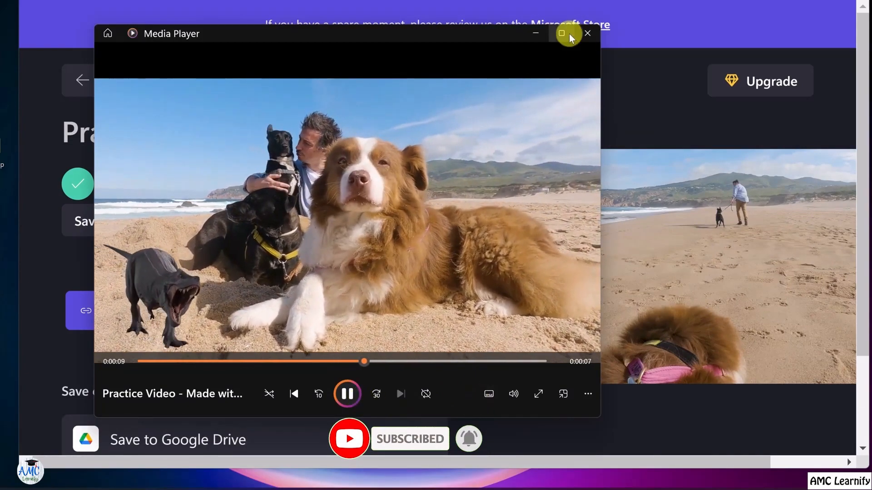
pyautogui.click(585, 35)
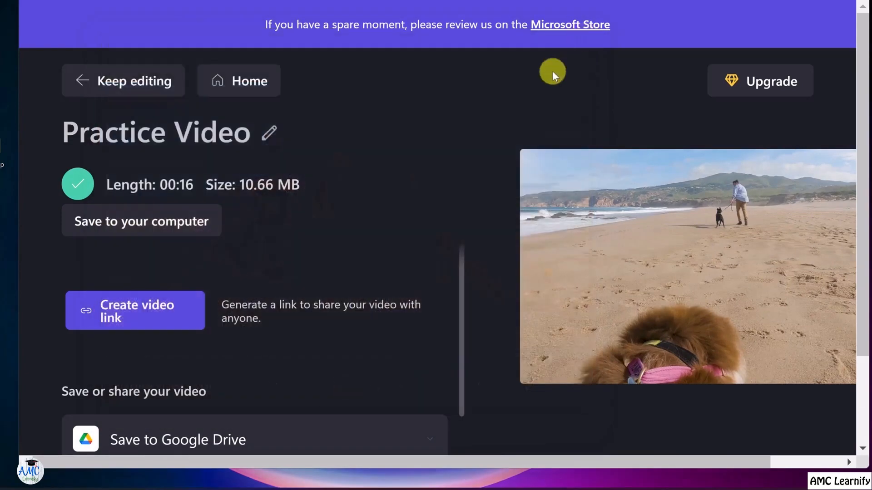